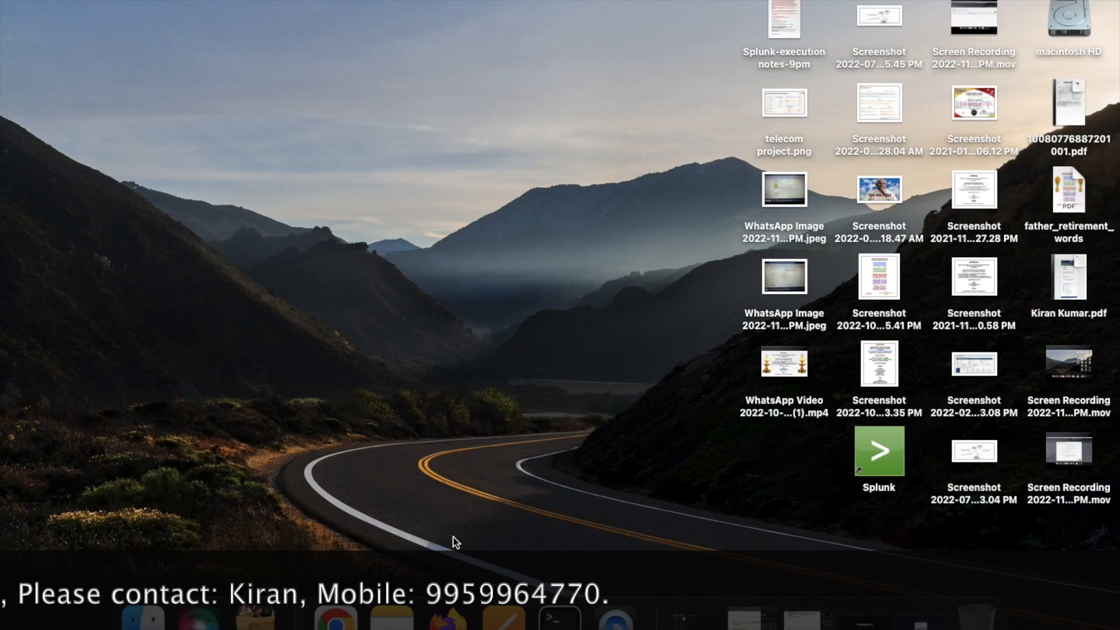
# Search the web for 'servicenow' in a new Chrome tab and open the official ServiceNow homepage
pyautogui.click(352, 623)
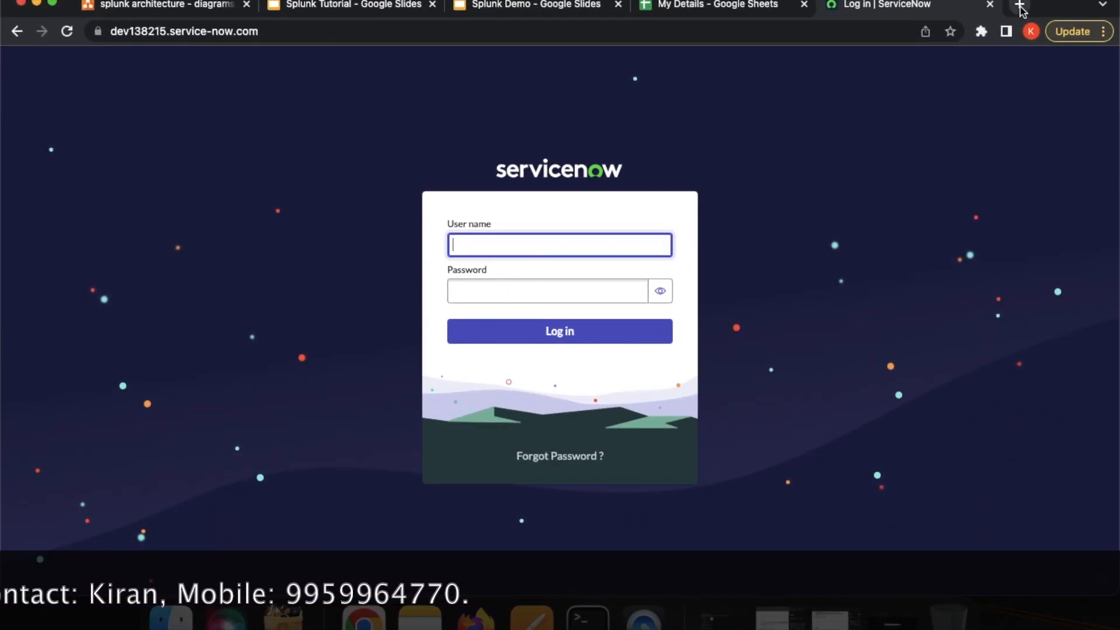
pyautogui.click(1020, 6)
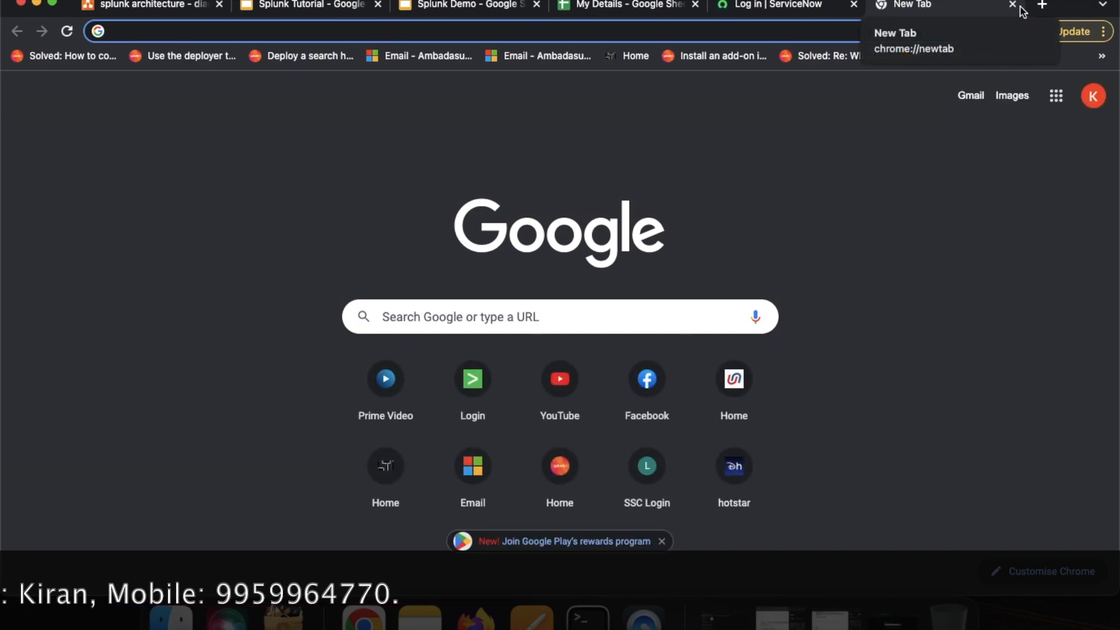
pyautogui.write('servicenow')
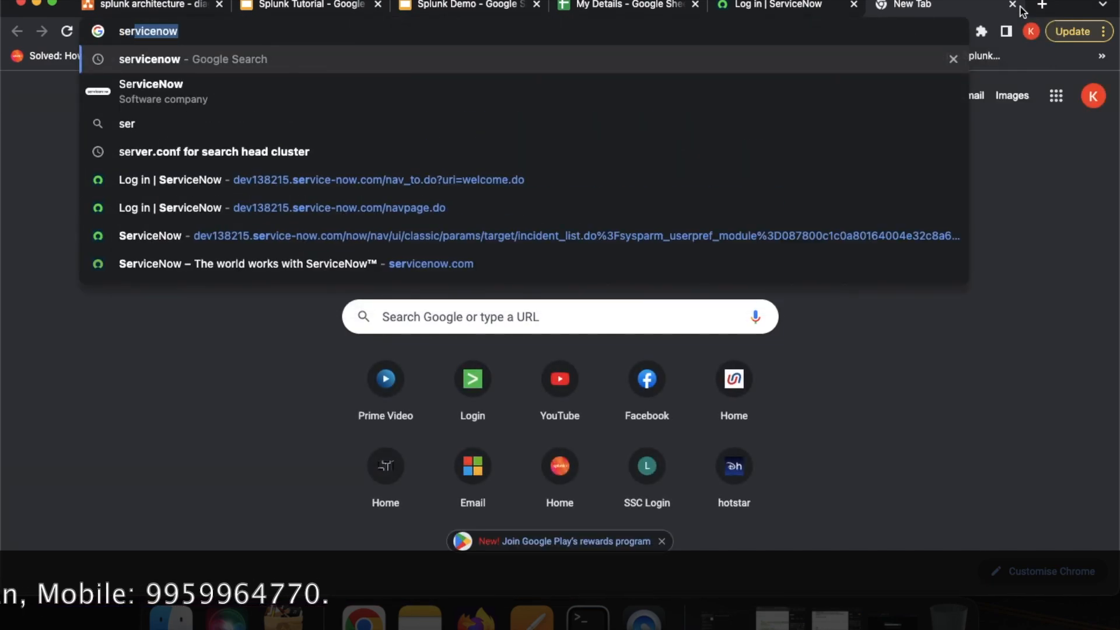
pyautogui.click(252, 63)
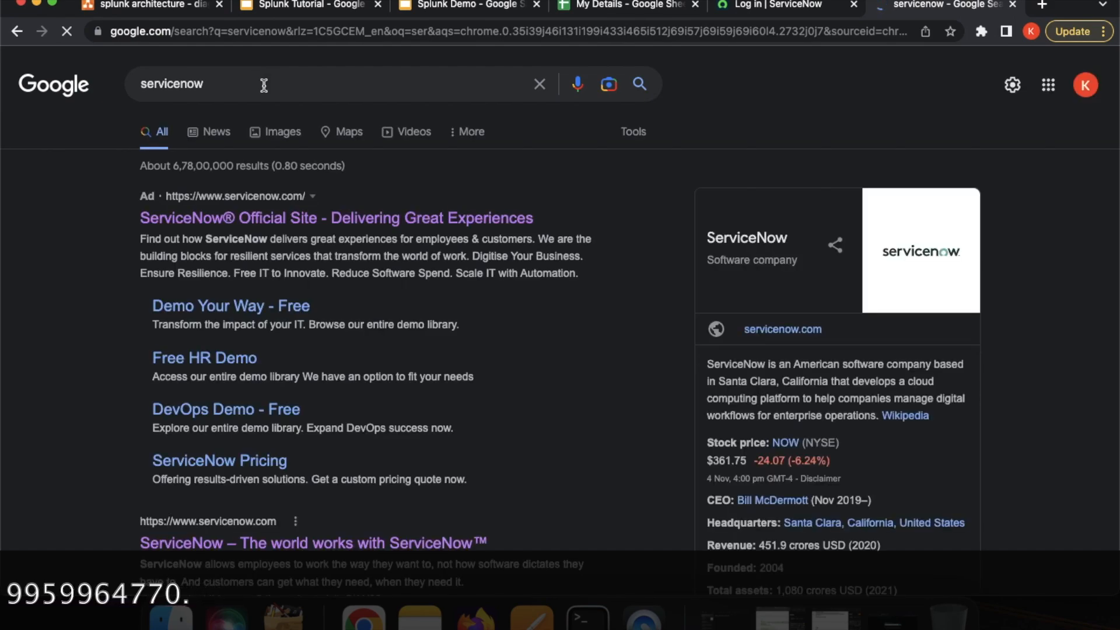
pyautogui.click(323, 218)
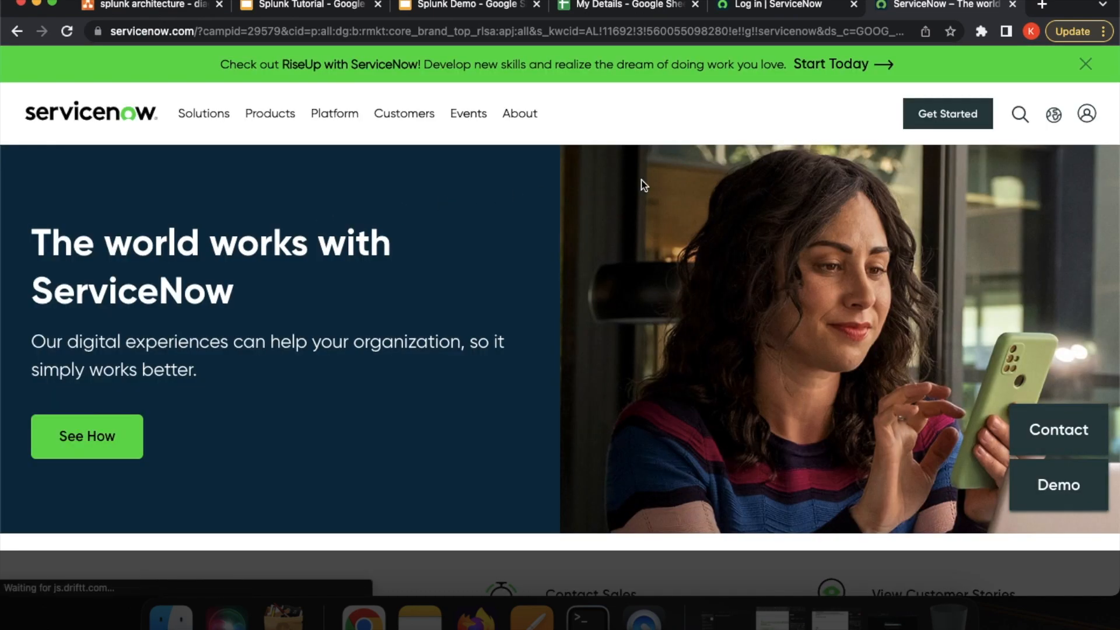
# Review the ServiceNow ID sign-in and sign-up forms, then return to the dev138215 login tab
pyautogui.click(1088, 114)
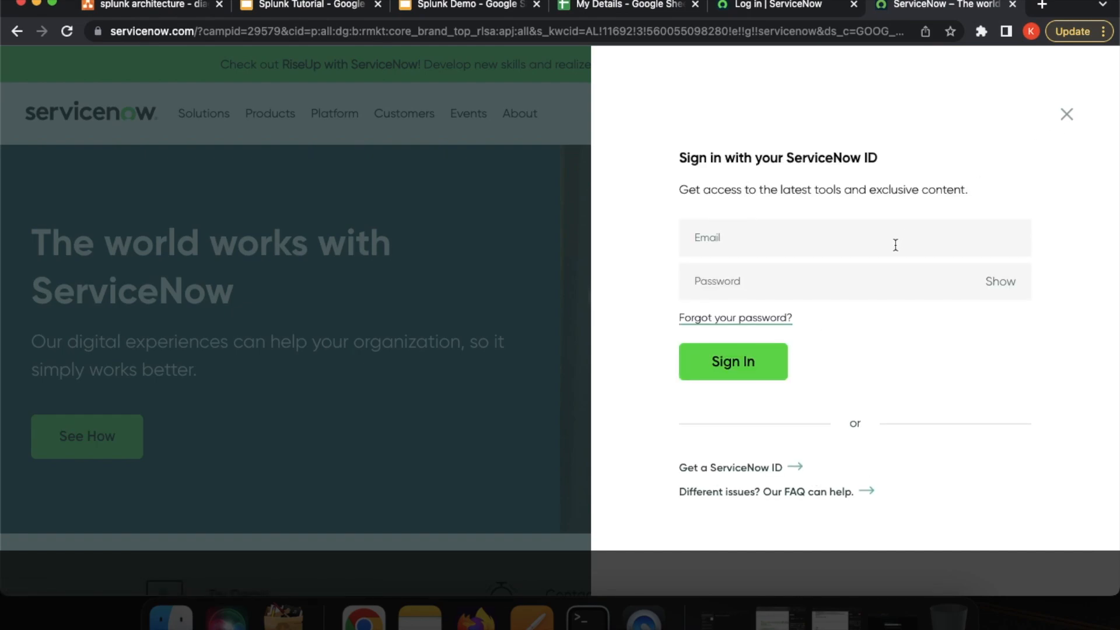
pyautogui.click(892, 249)
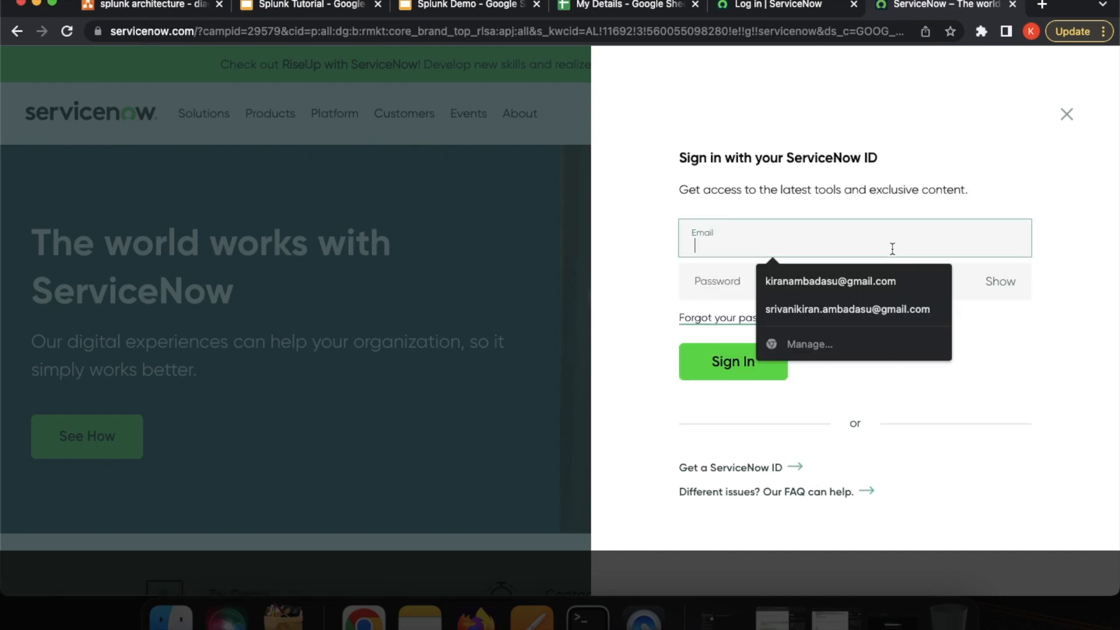
pyautogui.click(905, 103)
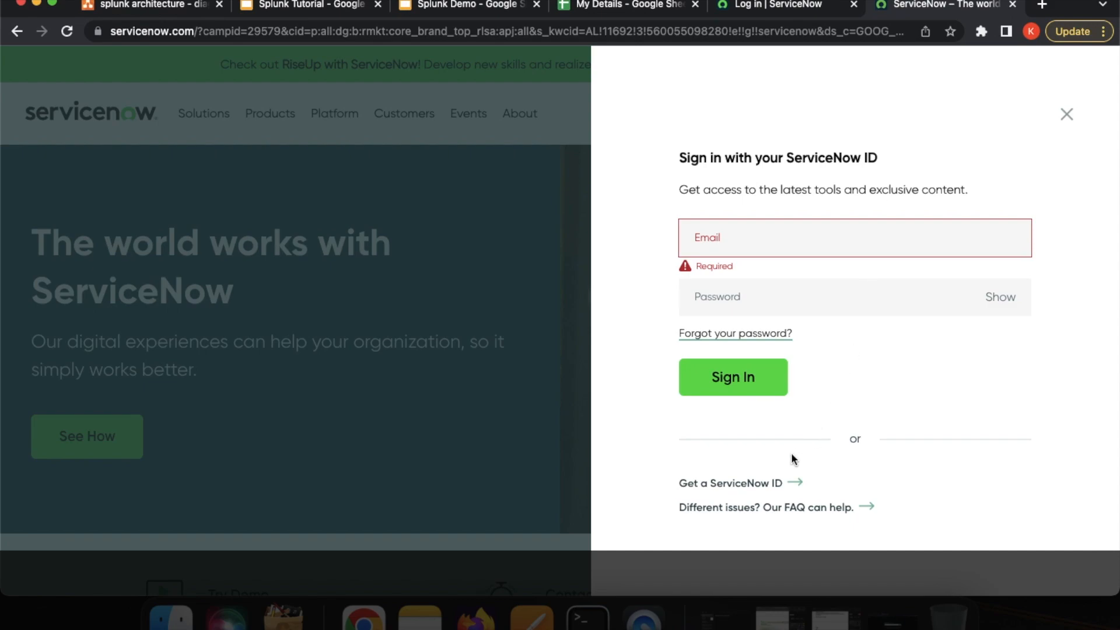
pyautogui.click(771, 484)
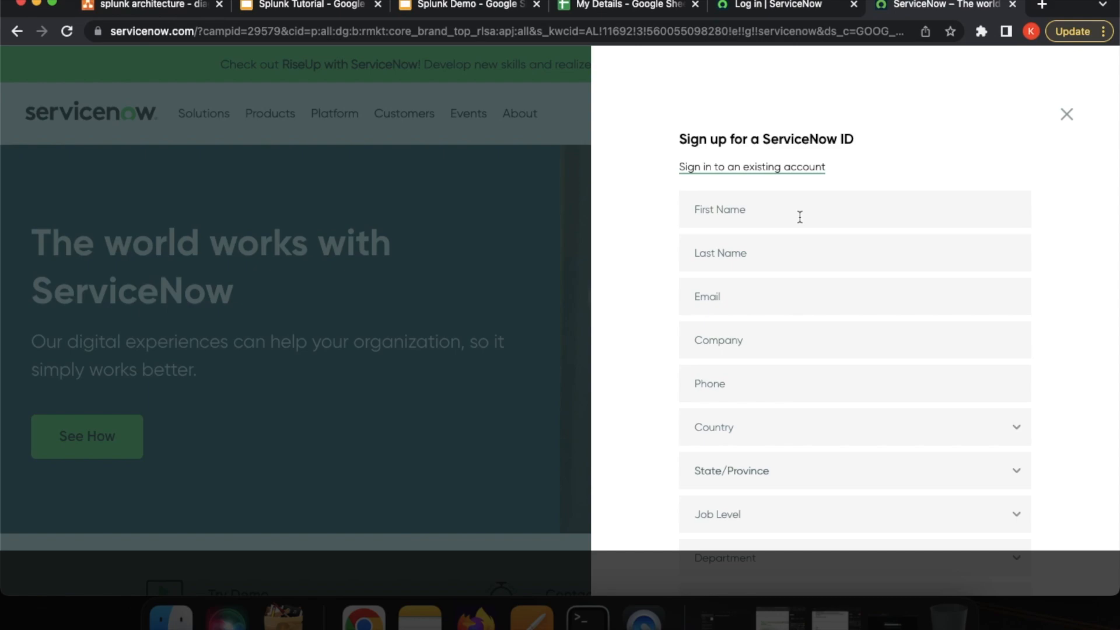
pyautogui.scroll(-5, 799, 217)
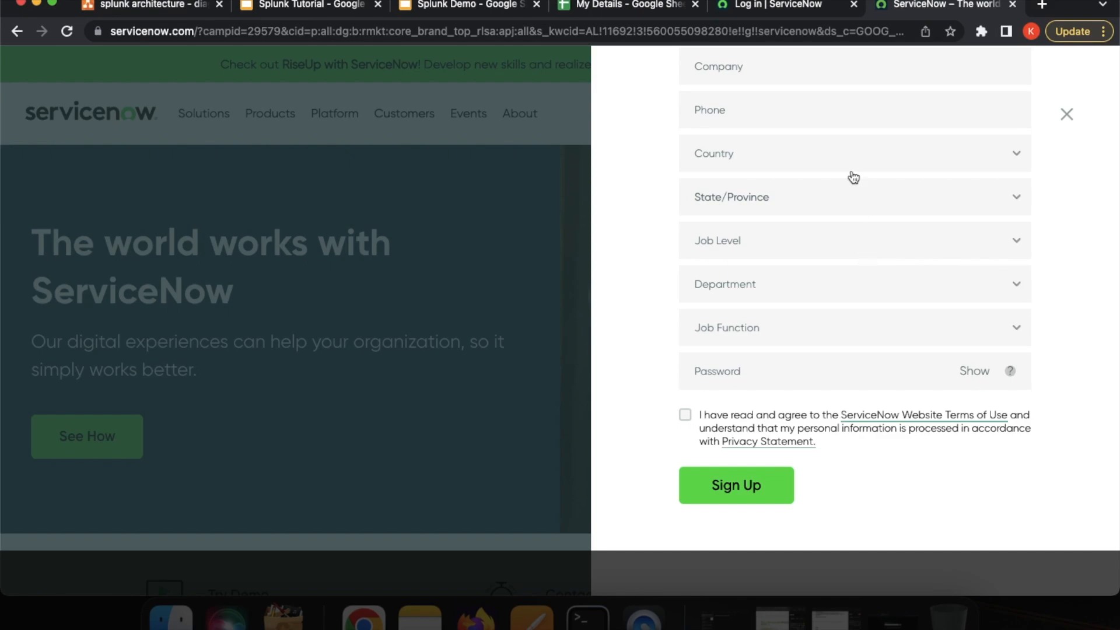
pyautogui.click(785, 11)
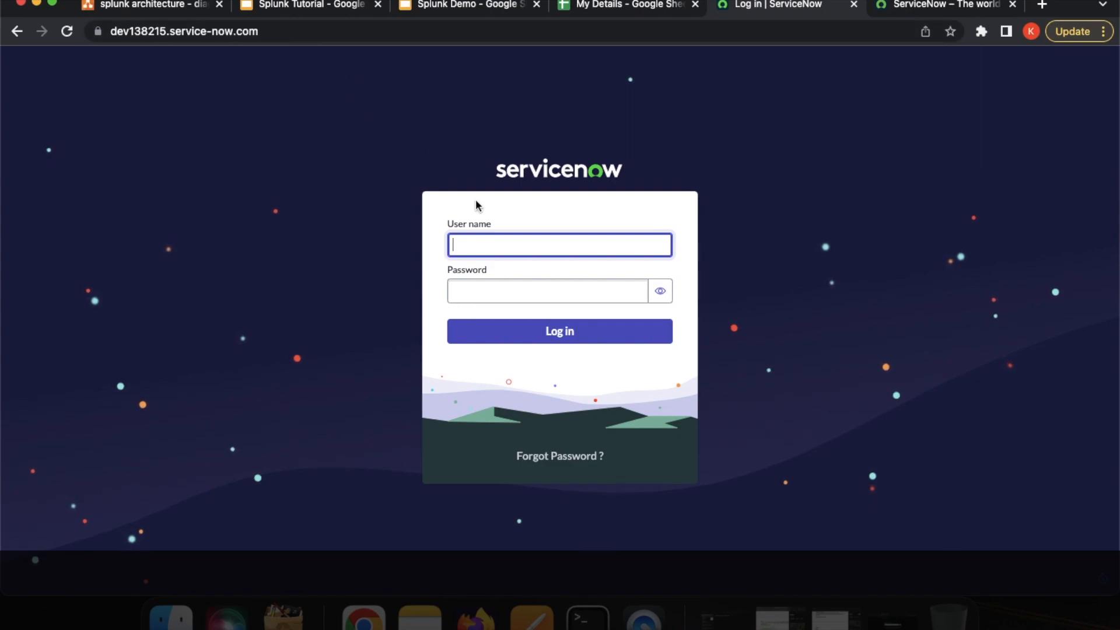
# Log in to dev138215.service-now.com with user name 'admin' and the account password
pyautogui.click(497, 290)
pyautogui.click(503, 247)
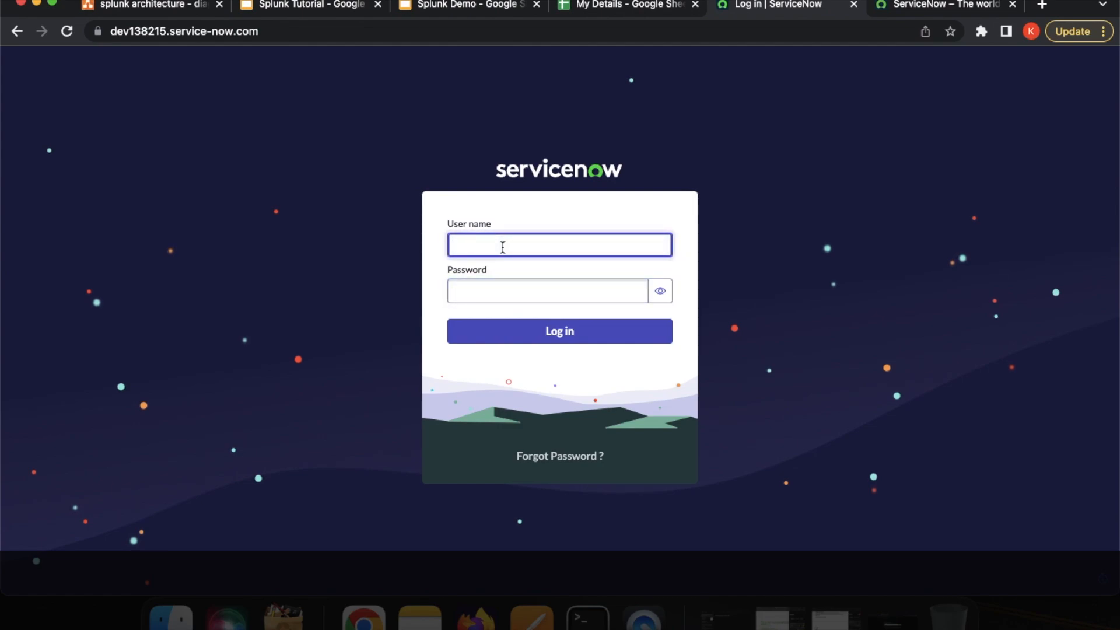
pyautogui.click(902, 11)
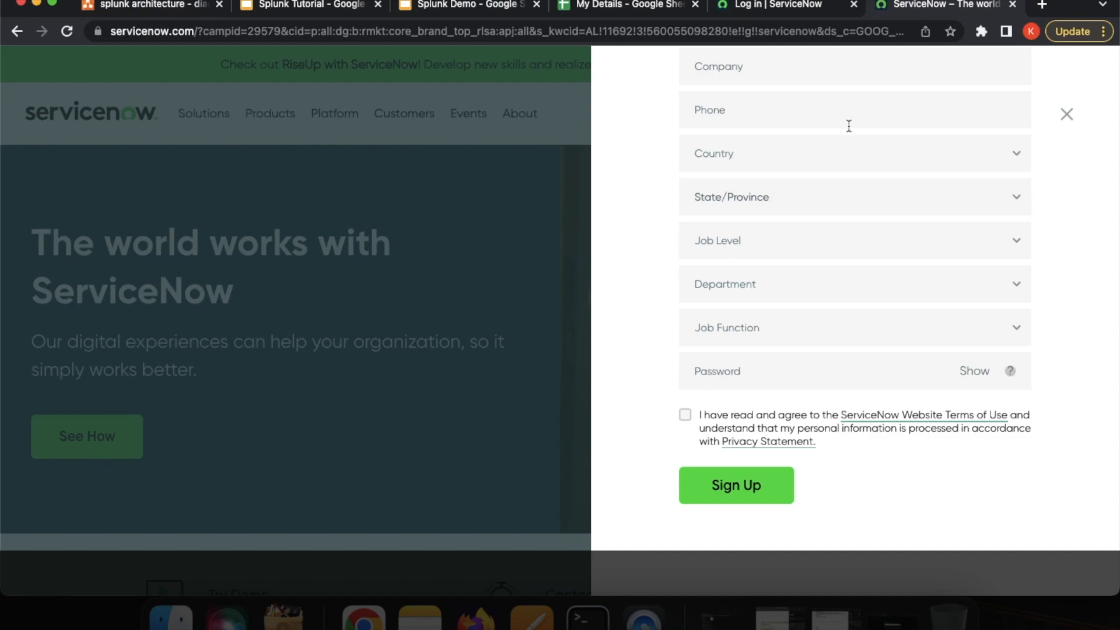
pyautogui.scroll(5, 849, 126)
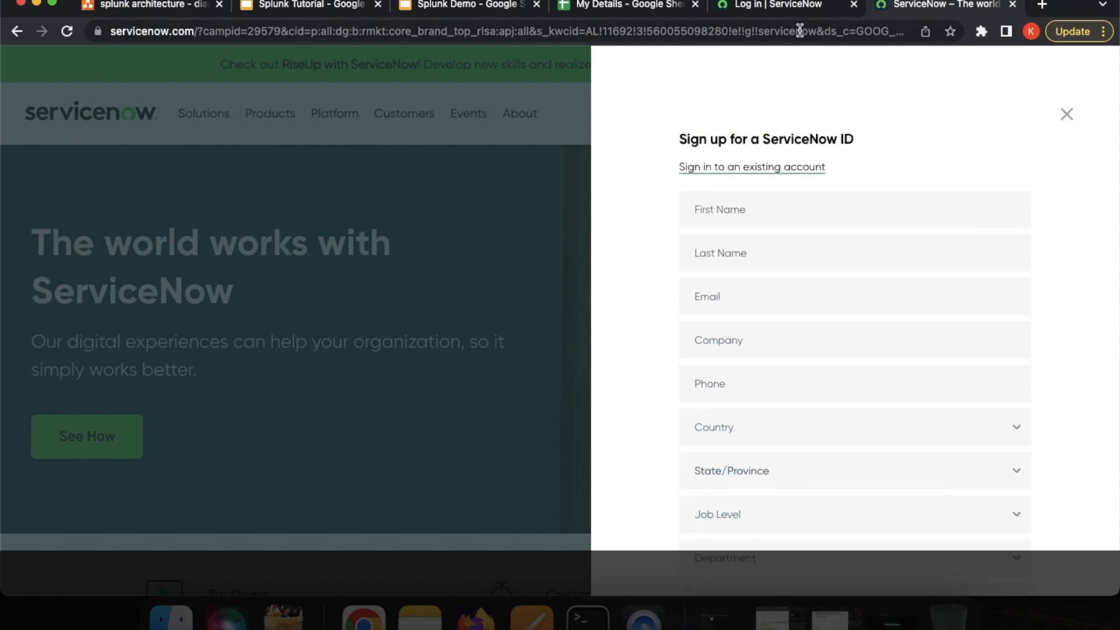
pyautogui.click(782, 8)
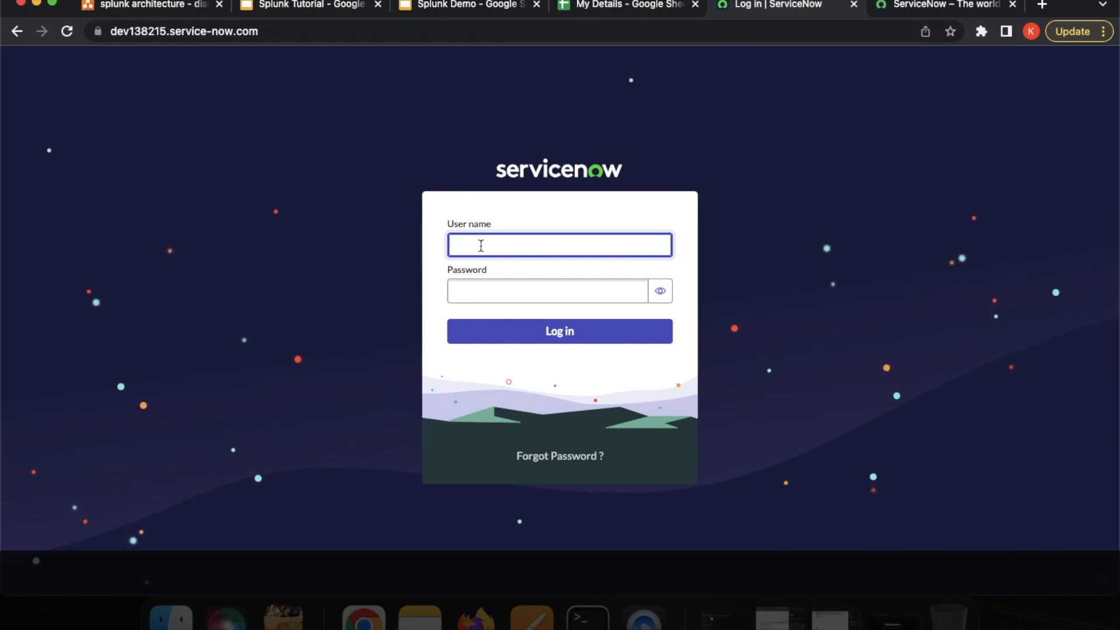
pyautogui.write('admin')
pyautogui.click(482, 294)
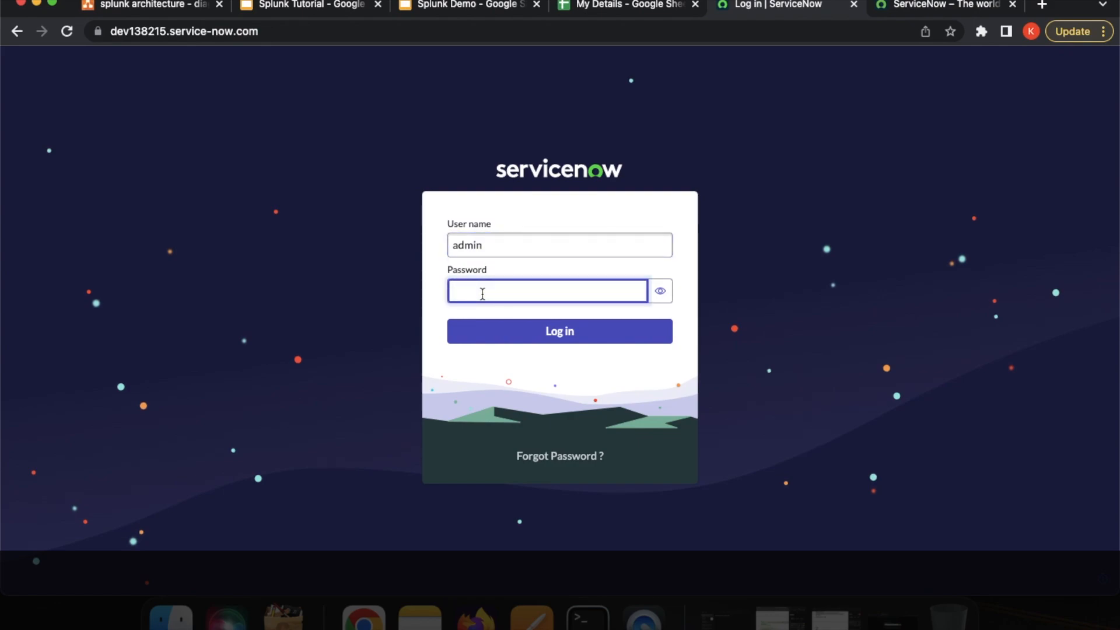
pyautogui.write('•••••••••••••')
pyautogui.click(551, 332)
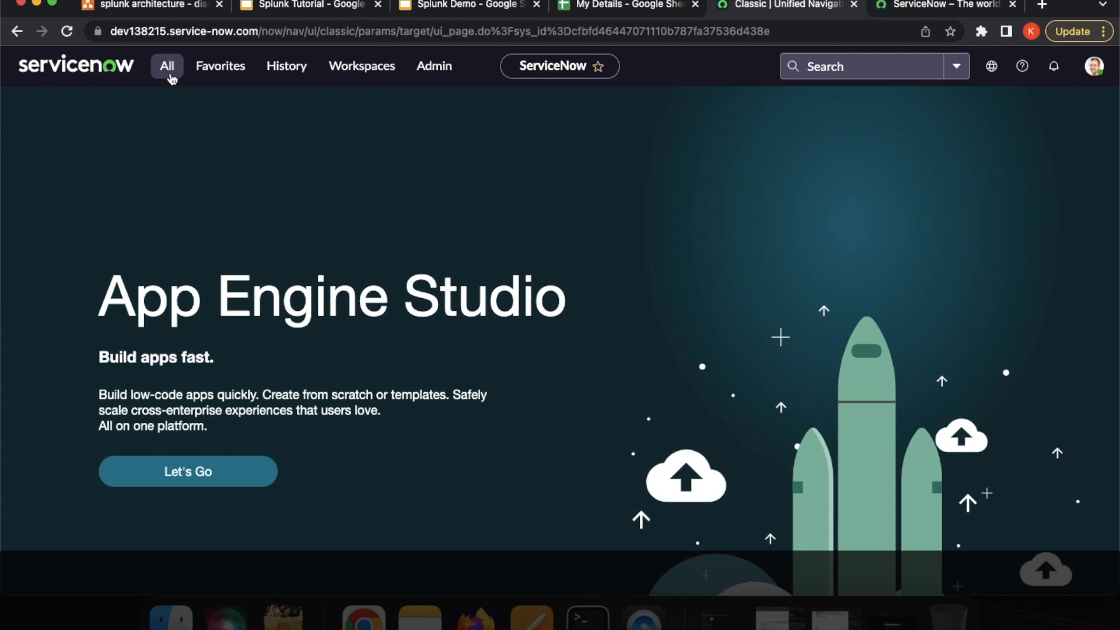
# Open All > Self-Service > Incidents to list incidents INC0010001 and INC0008111
pyautogui.click(170, 76)
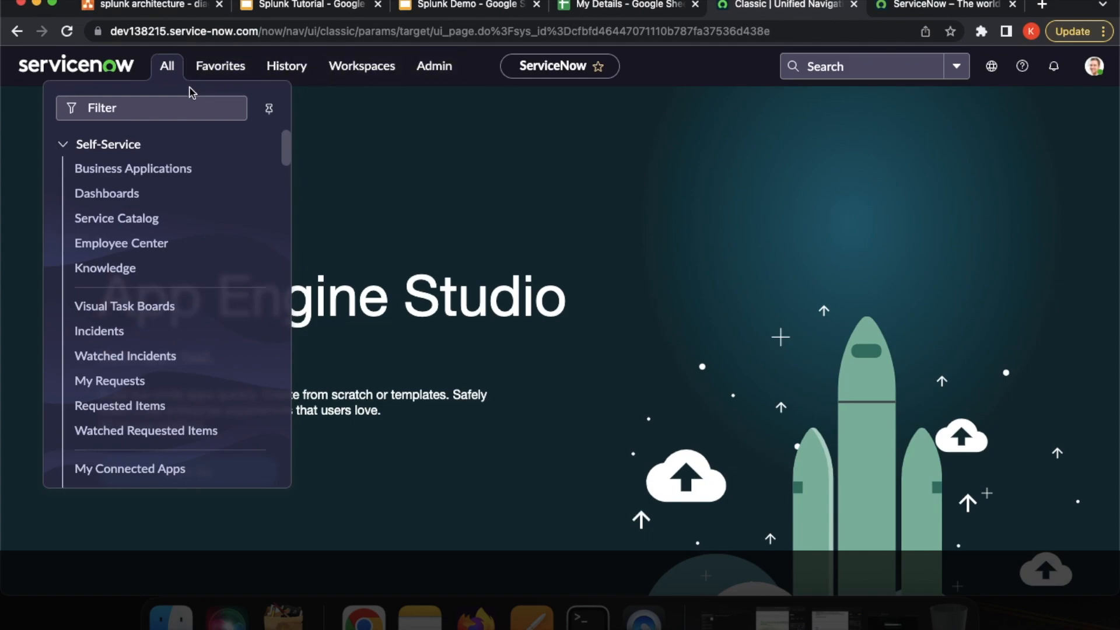
pyautogui.click(110, 332)
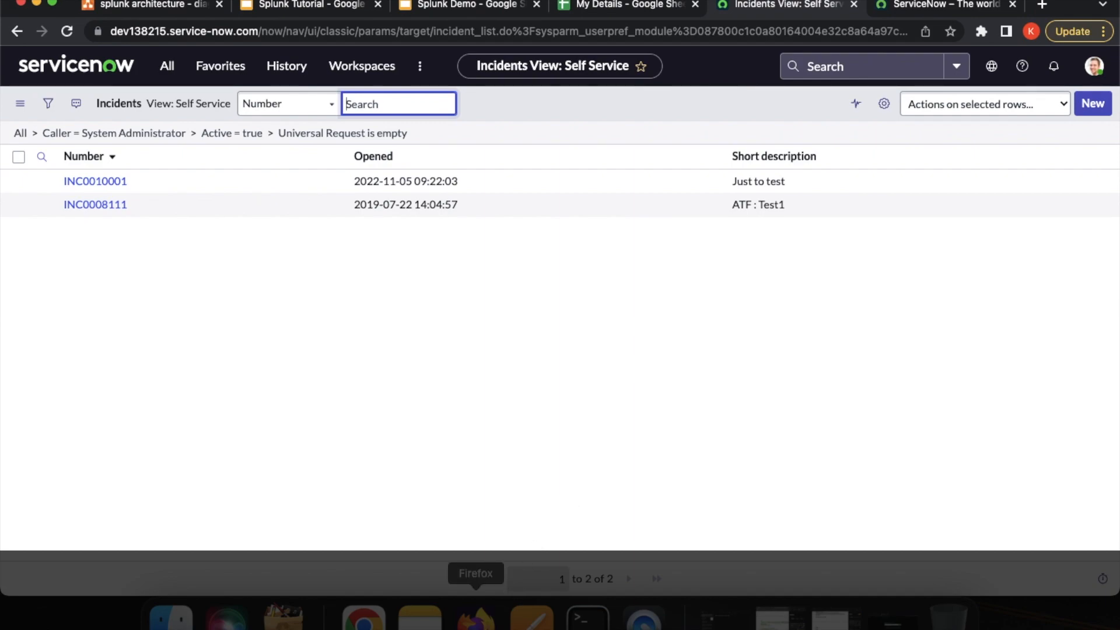
# Show the EC2 instances list with netserver_SH running and open the Mumbai region selector
pyautogui.click(475, 615)
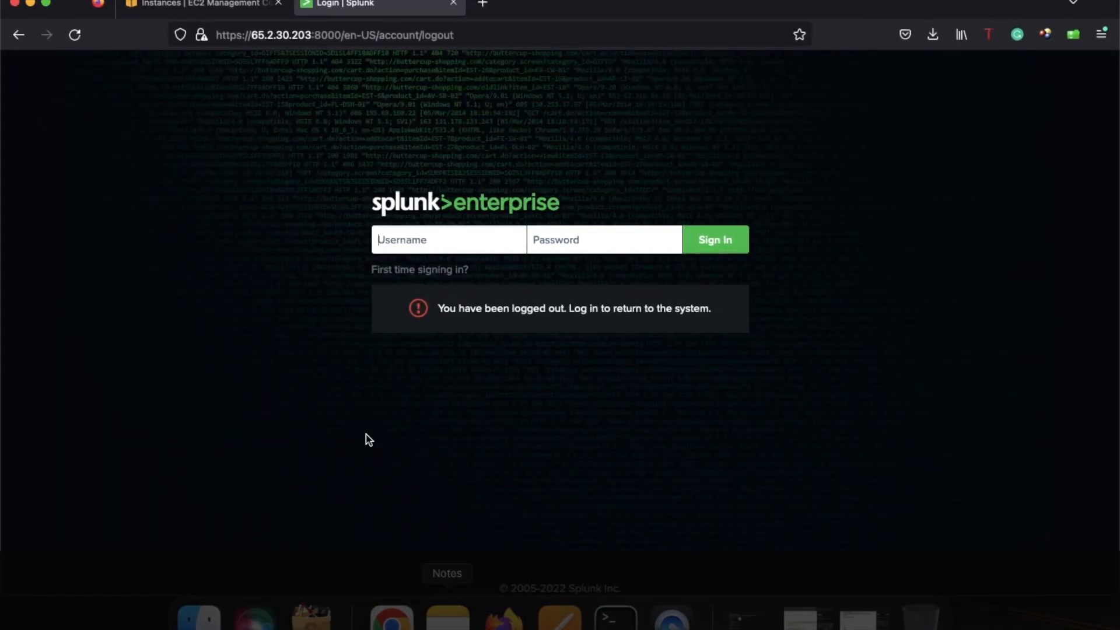
pyautogui.click(227, 6)
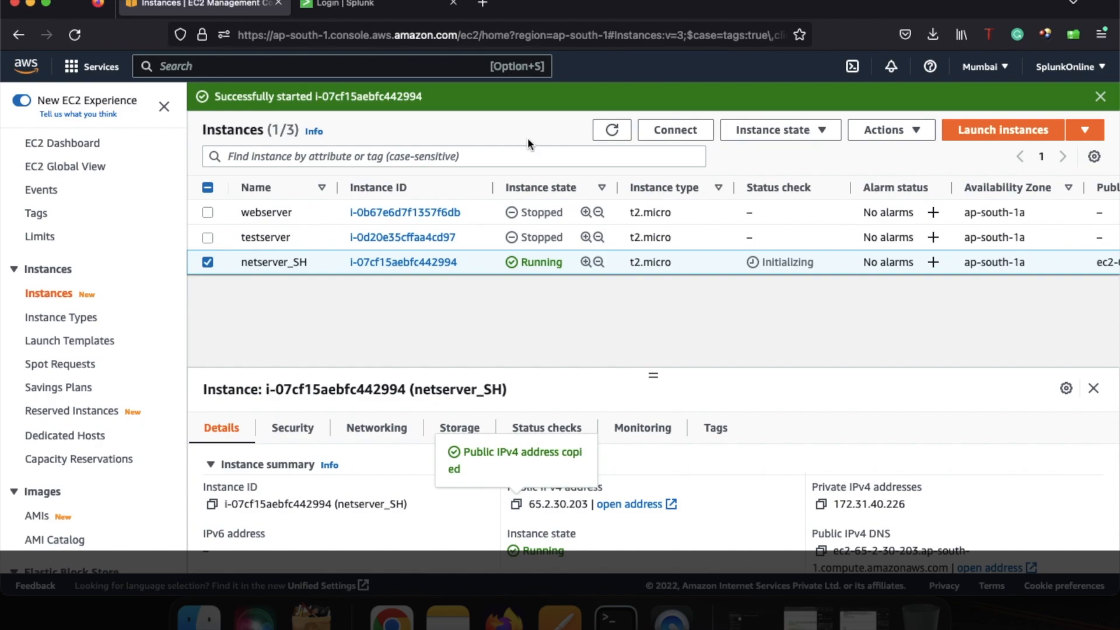
pyautogui.click(990, 74)
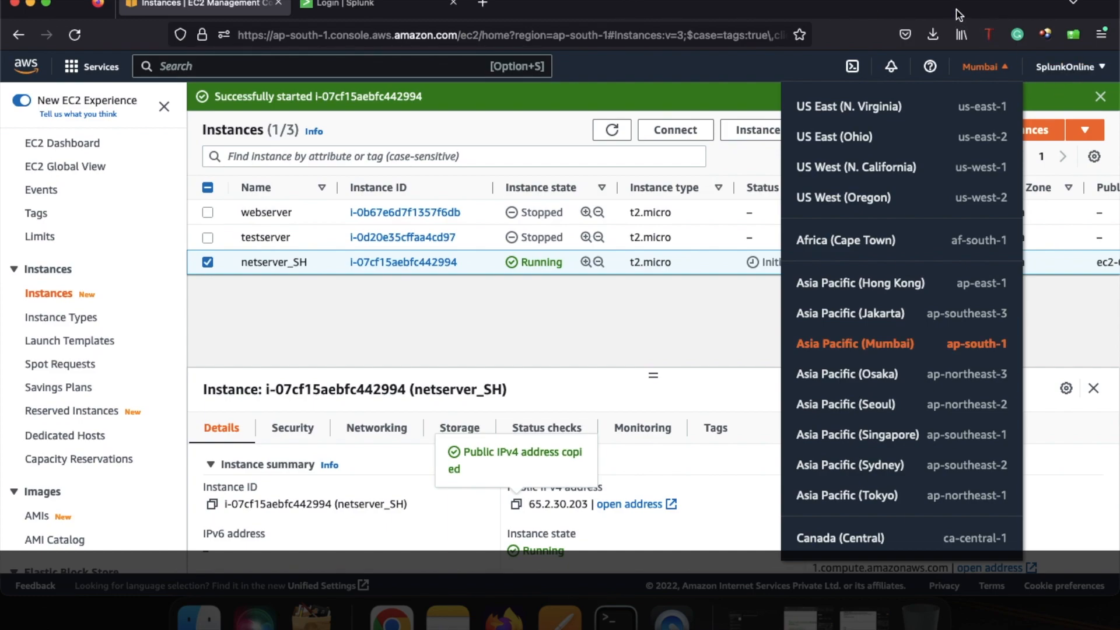
# Duplicate the EC2 console tab and switch the copy to the Singapore region
pyautogui.rightClick(248, 10)
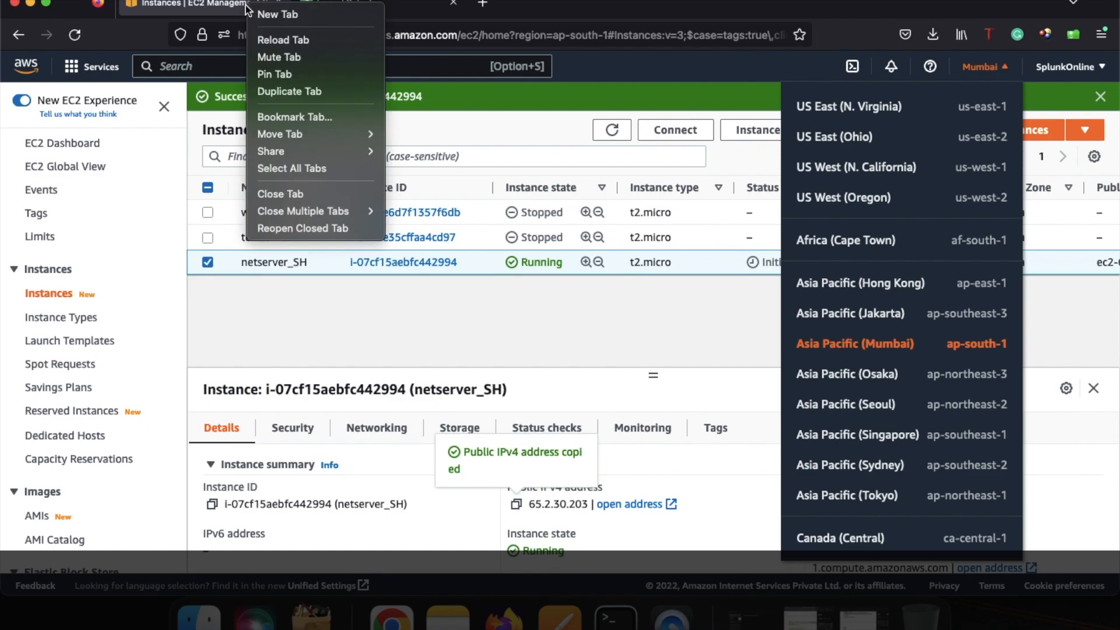
pyautogui.click(297, 91)
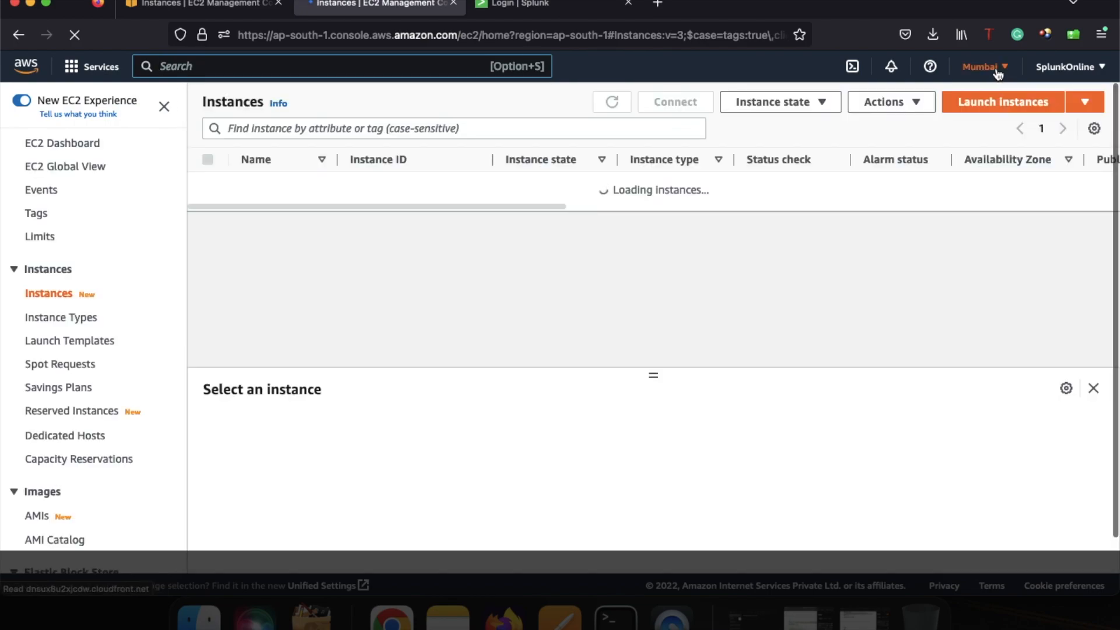
pyautogui.click(997, 70)
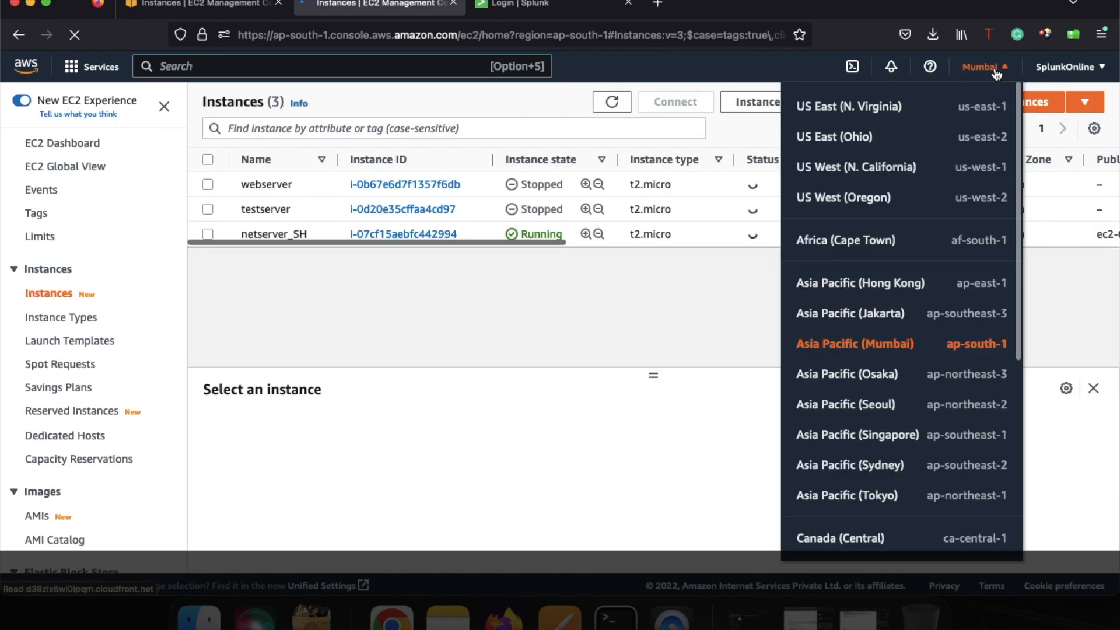
pyautogui.click(930, 441)
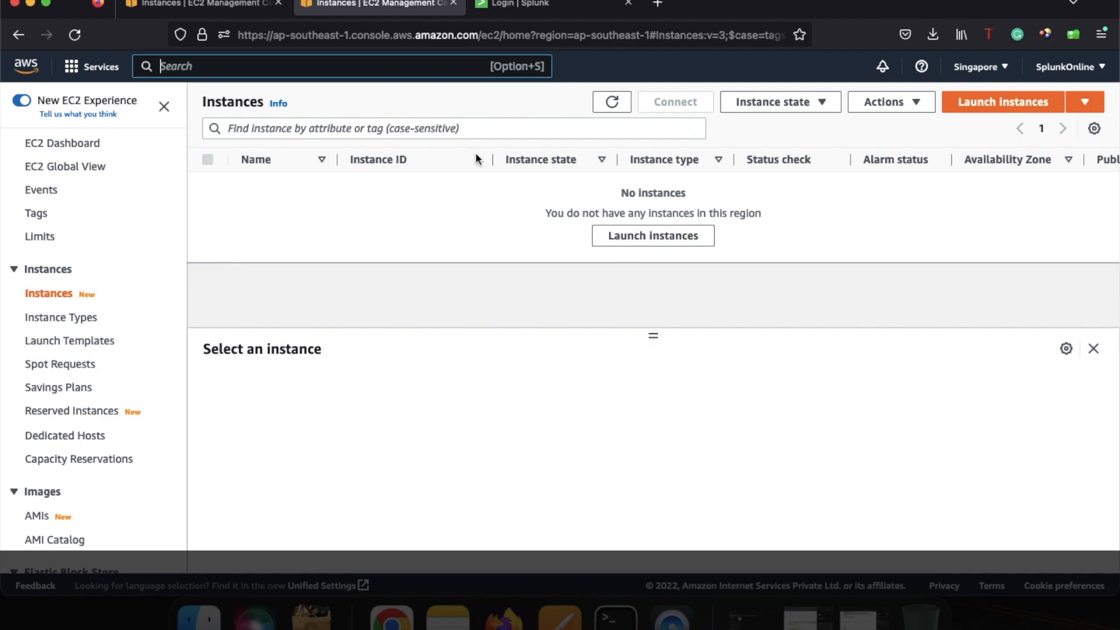
# Change the duplicate tab to the Asia Pacific (Tokyo) region and scroll through its instances
pyautogui.click(255, 7)
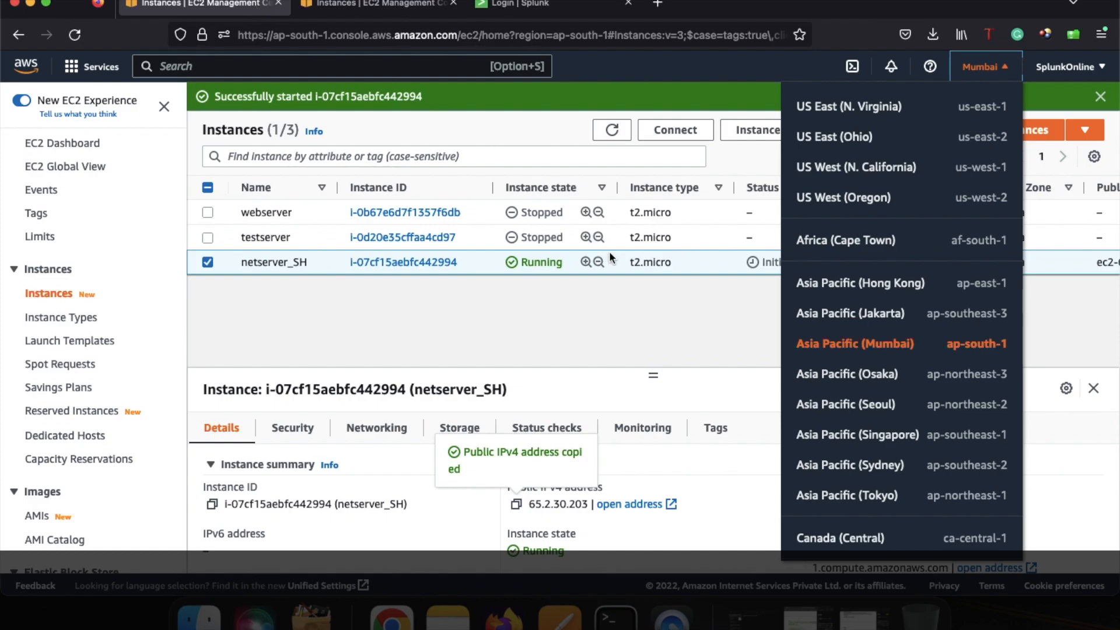
pyautogui.click(398, 5)
pyautogui.click(986, 66)
pyautogui.click(880, 502)
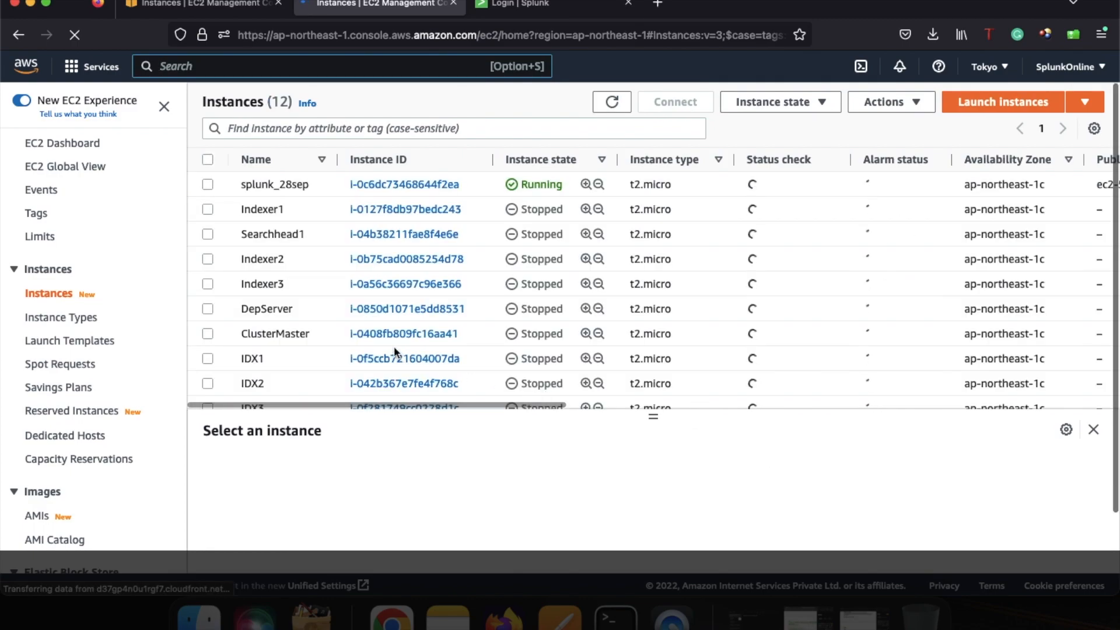
pyautogui.scroll(-2, 395, 310)
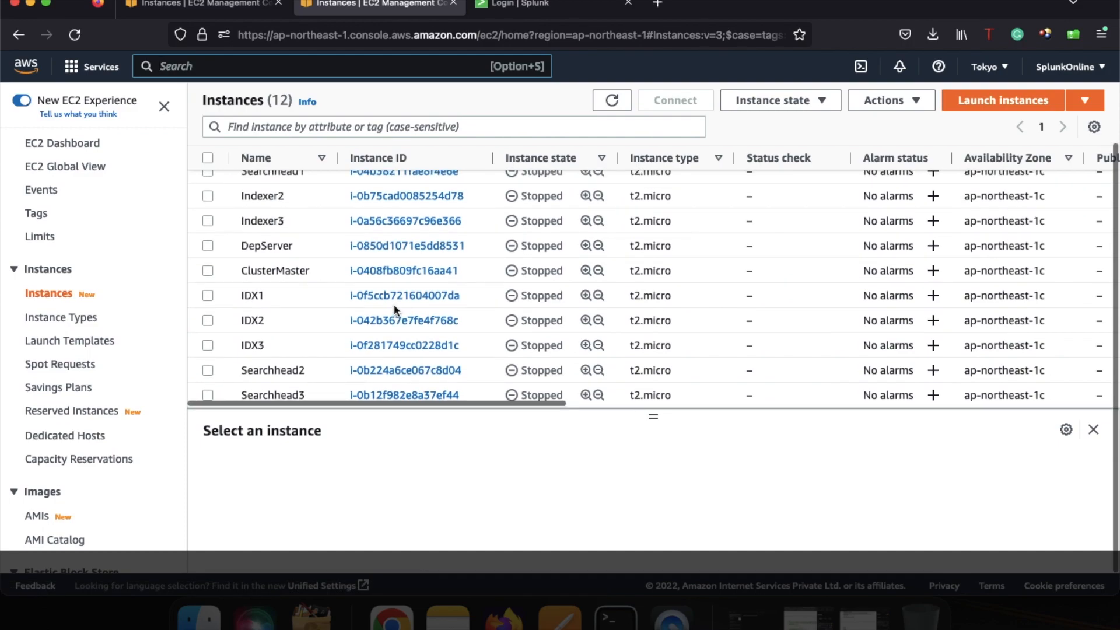
pyautogui.scroll(2, 394, 304)
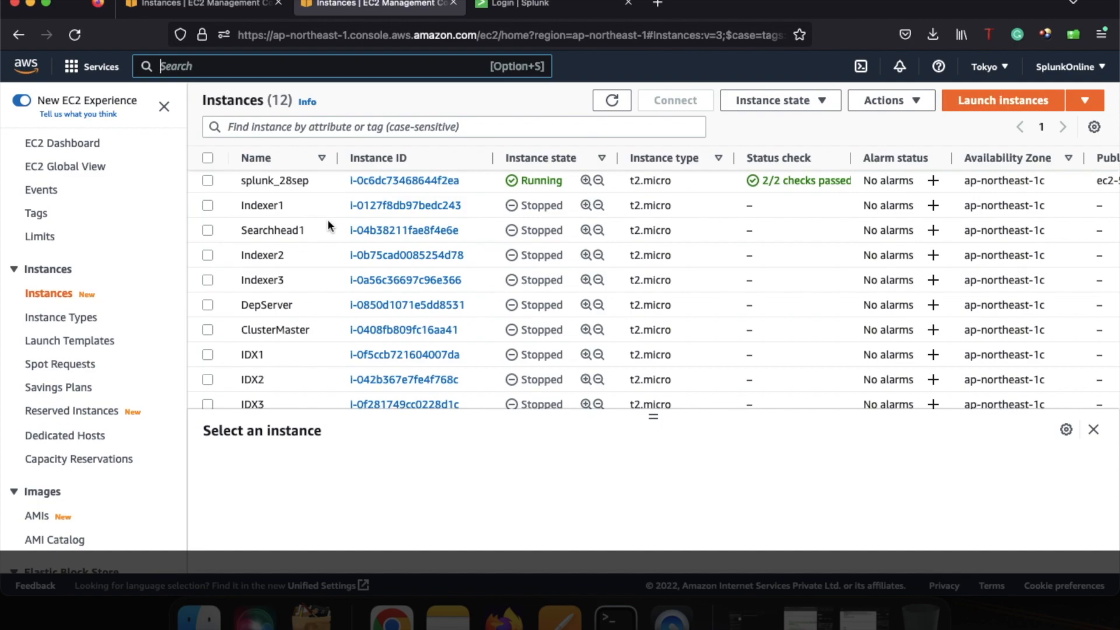
pyautogui.scroll(-1, 328, 226)
pyautogui.scroll(-1, 328, 225)
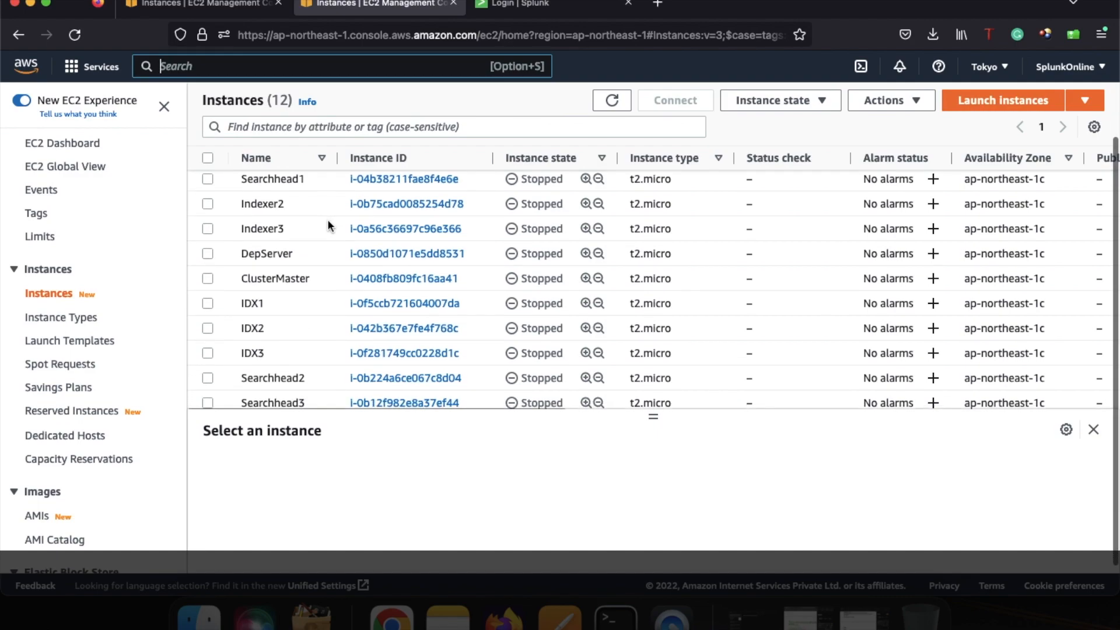
# In the Mumbai tab, copy netserver_SH's public IPv4 65.2.30.203 and close the old Splunk login tab
pyautogui.moveTo(319, 271)
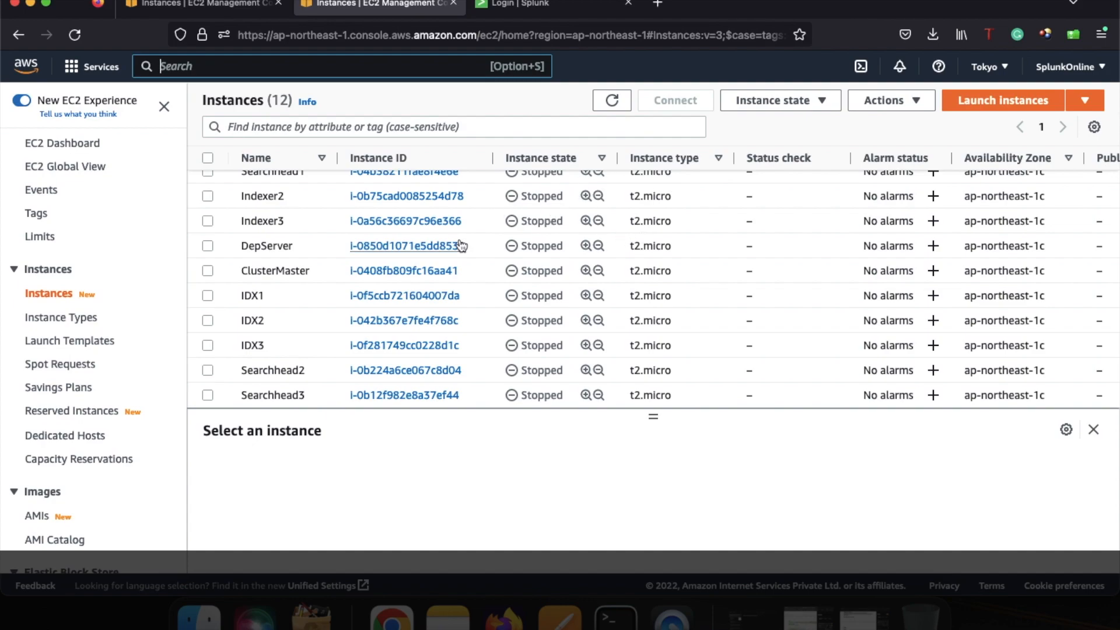
pyautogui.click(237, 6)
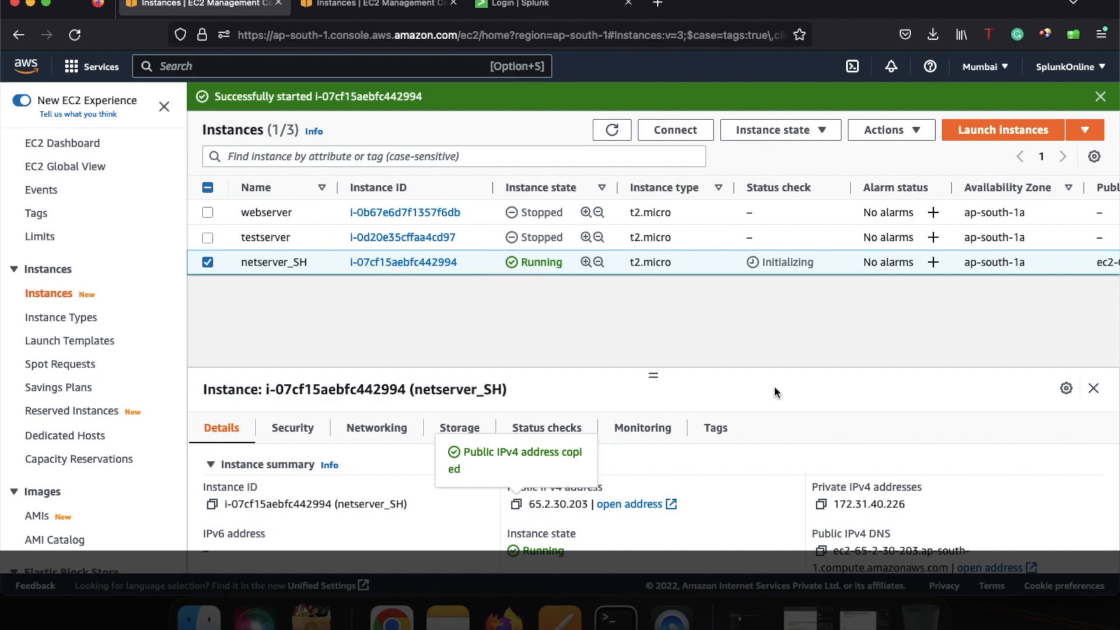
pyautogui.click(517, 506)
pyautogui.click(628, 3)
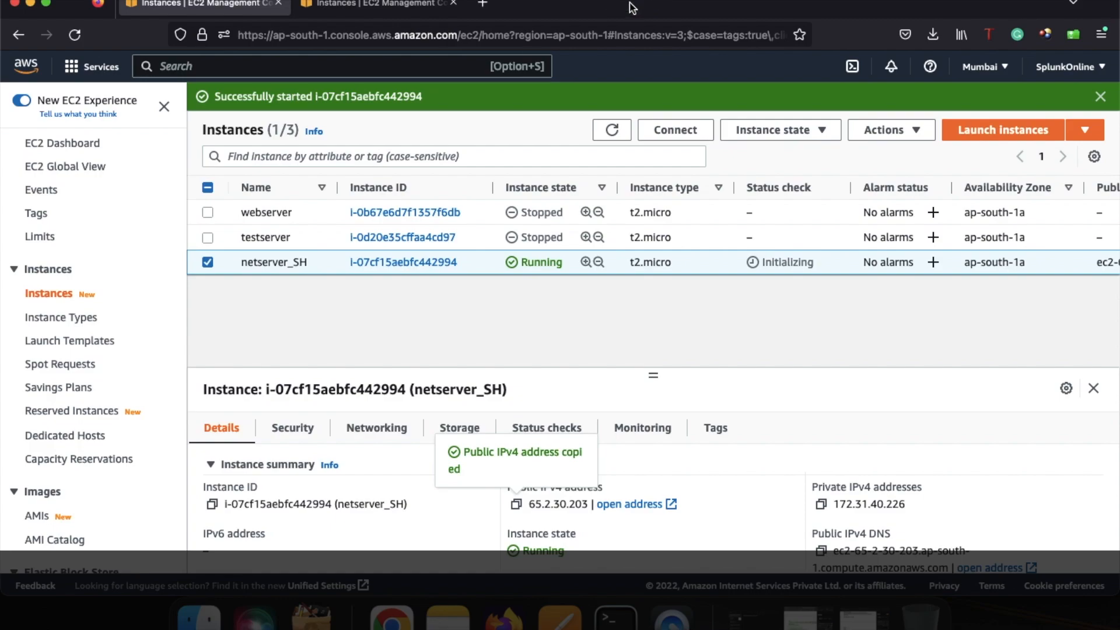
pyautogui.click(481, 6)
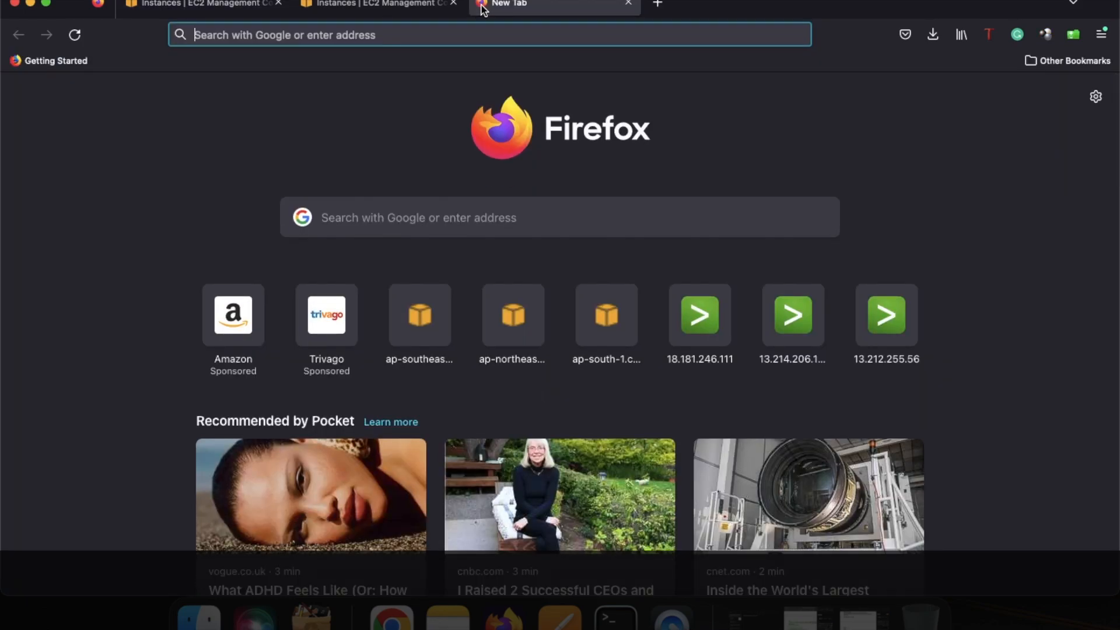
pyautogui.write('https:')
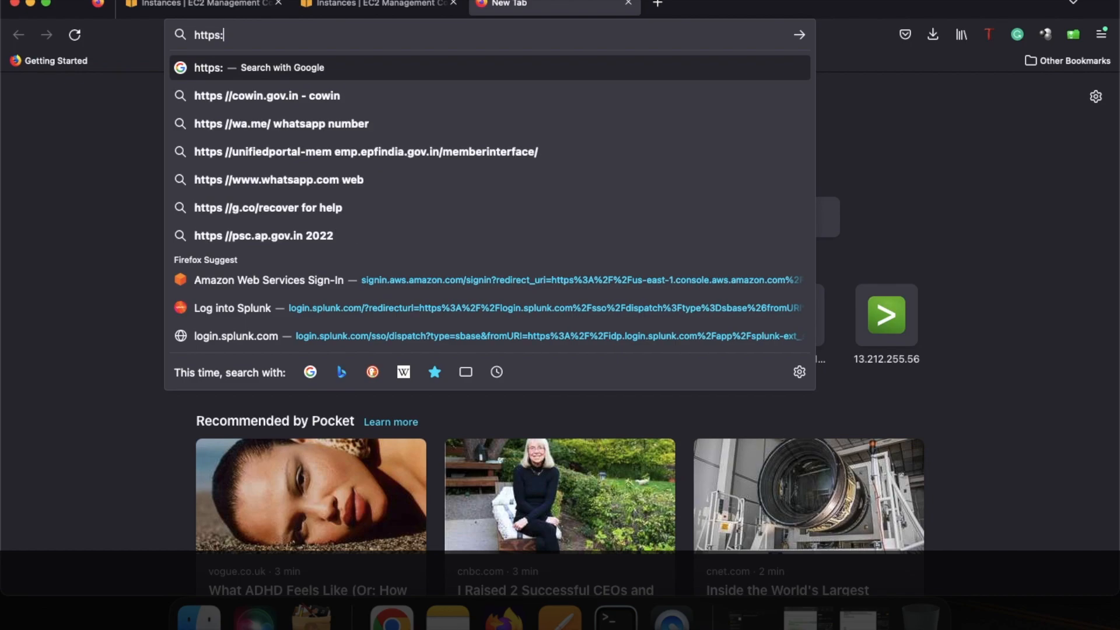
pyautogui.write('//')
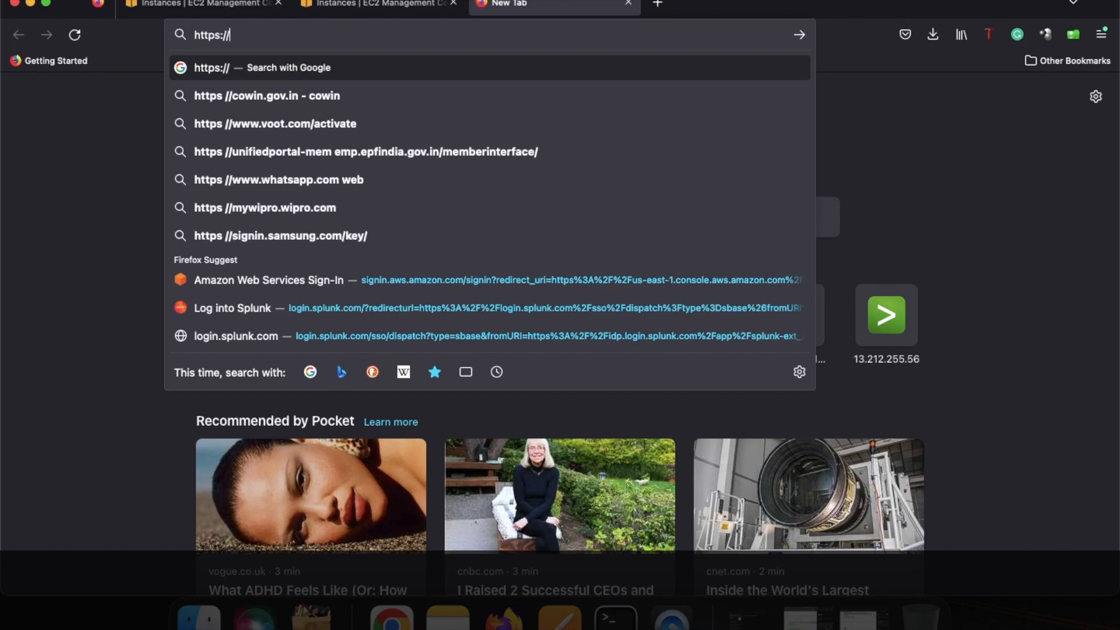
pyautogui.press('super+v')
pyautogui.write(':')
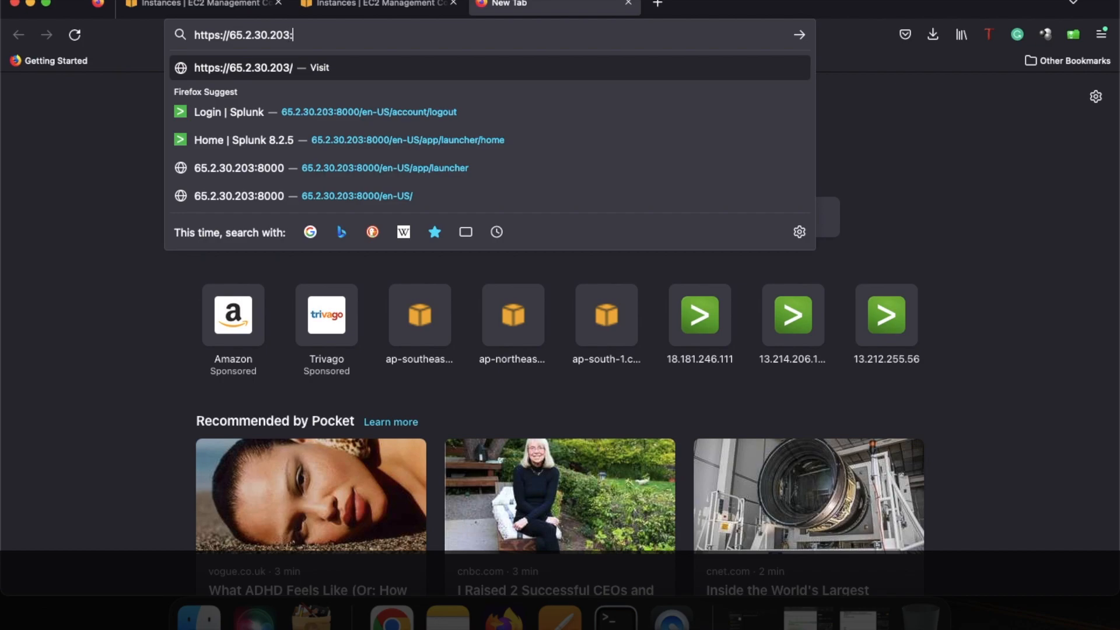
pyautogui.write('8000')
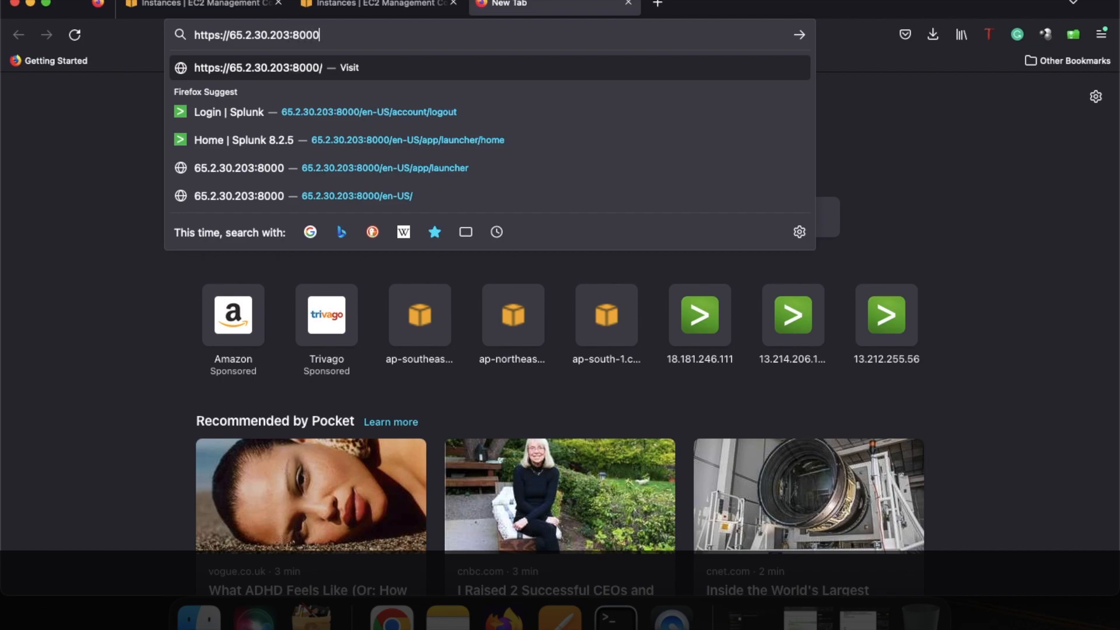
pyautogui.press('Return')
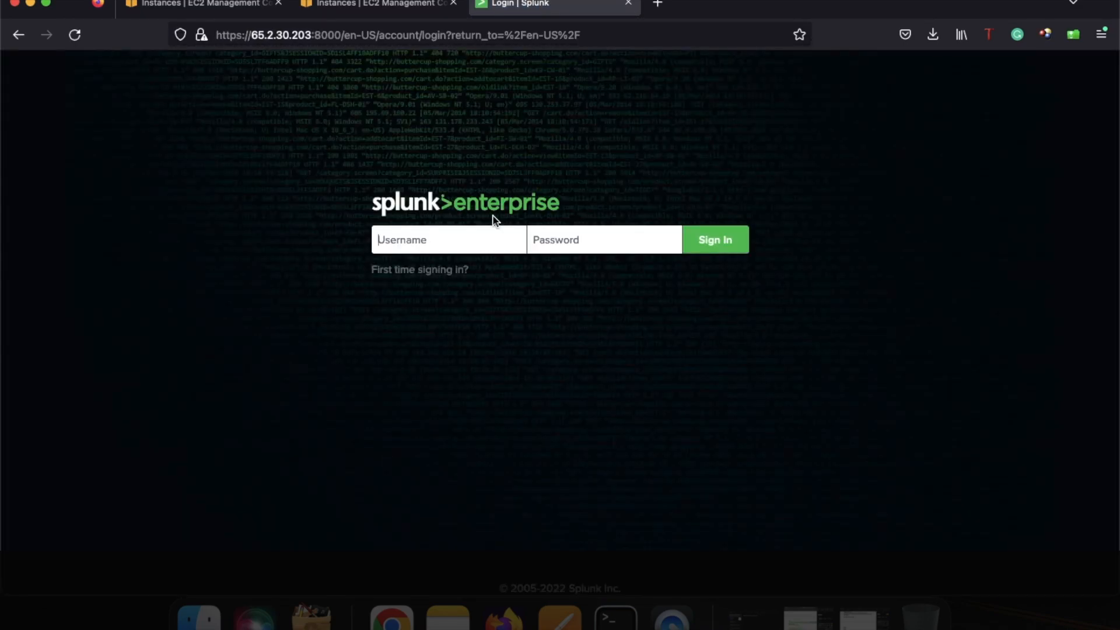
# Sign in to Splunk as 'admin' with the account password, declining to save the login
pyautogui.click(471, 236)
pyautogui.write('admin')
pyautogui.click(589, 243)
pyautogui.write('••••••')
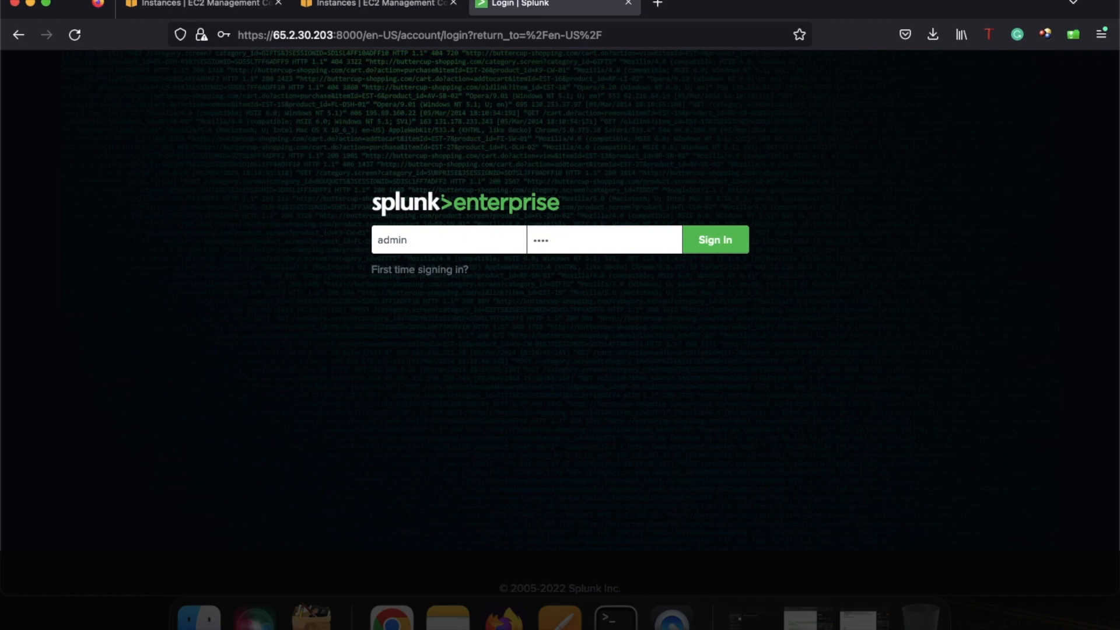
pyautogui.write('•••')
pyautogui.click(735, 249)
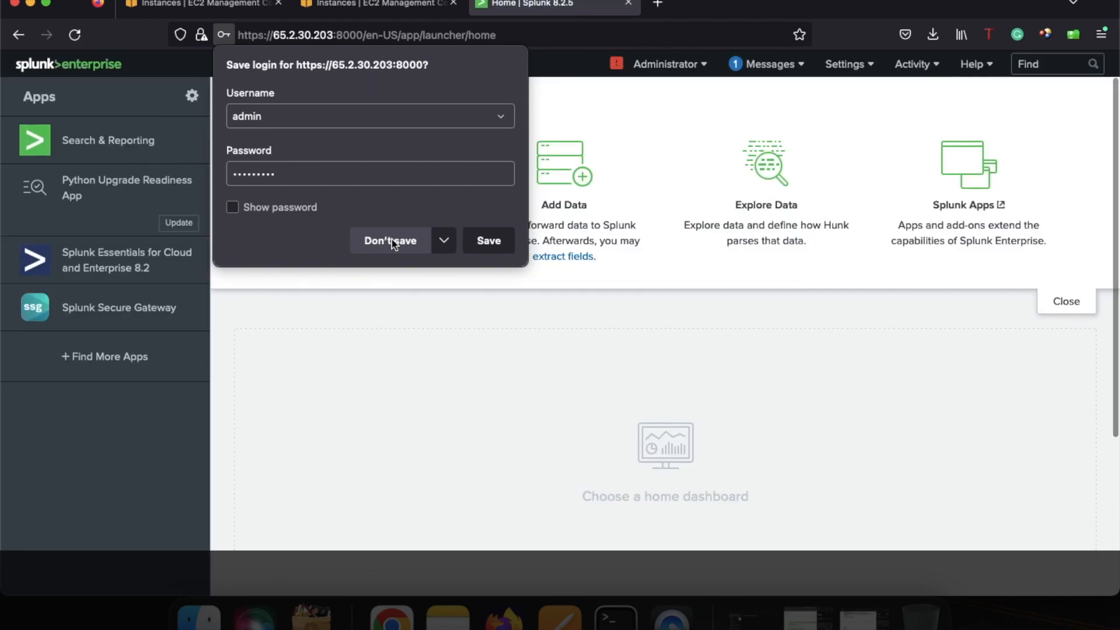
pyautogui.click(395, 241)
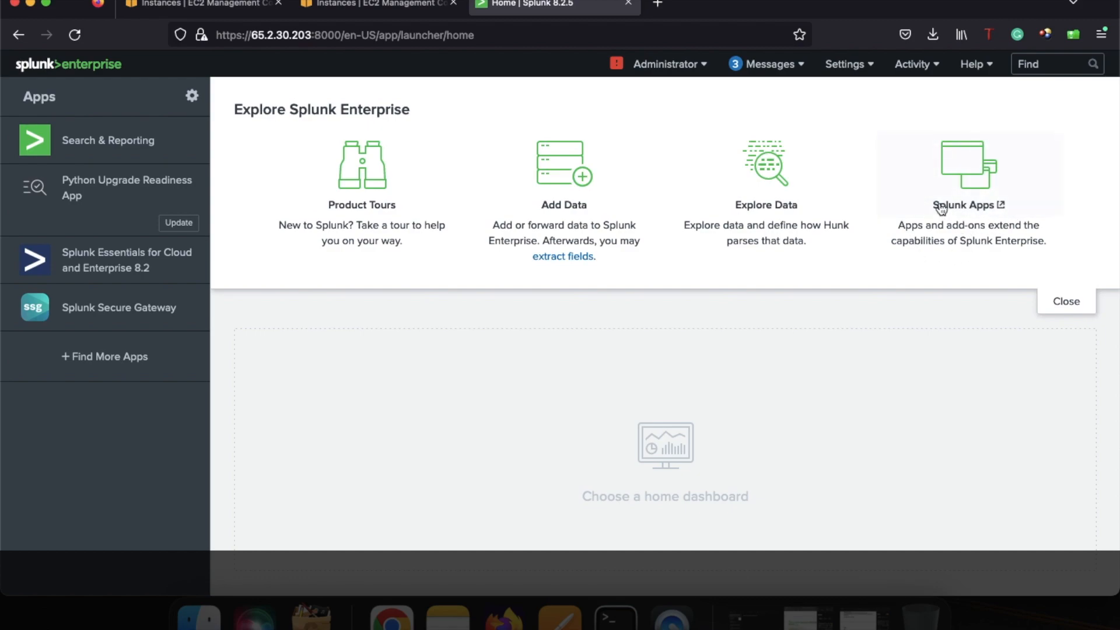
# Open the Splunk Apps catalogue and search it for 'servicenow'
pyautogui.click(968, 173)
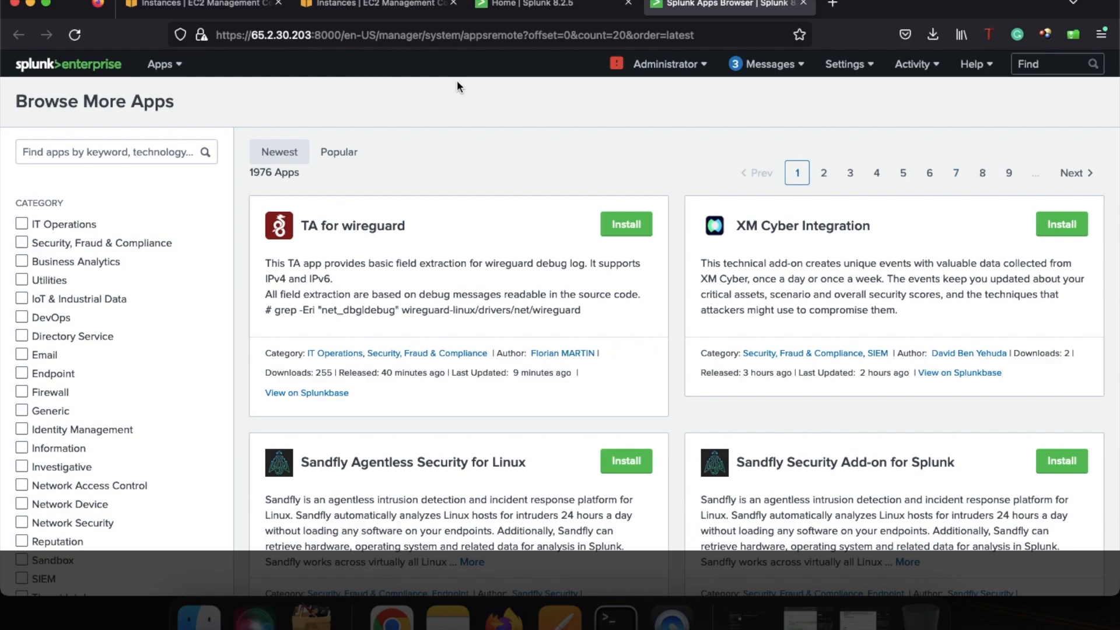
pyautogui.click(149, 157)
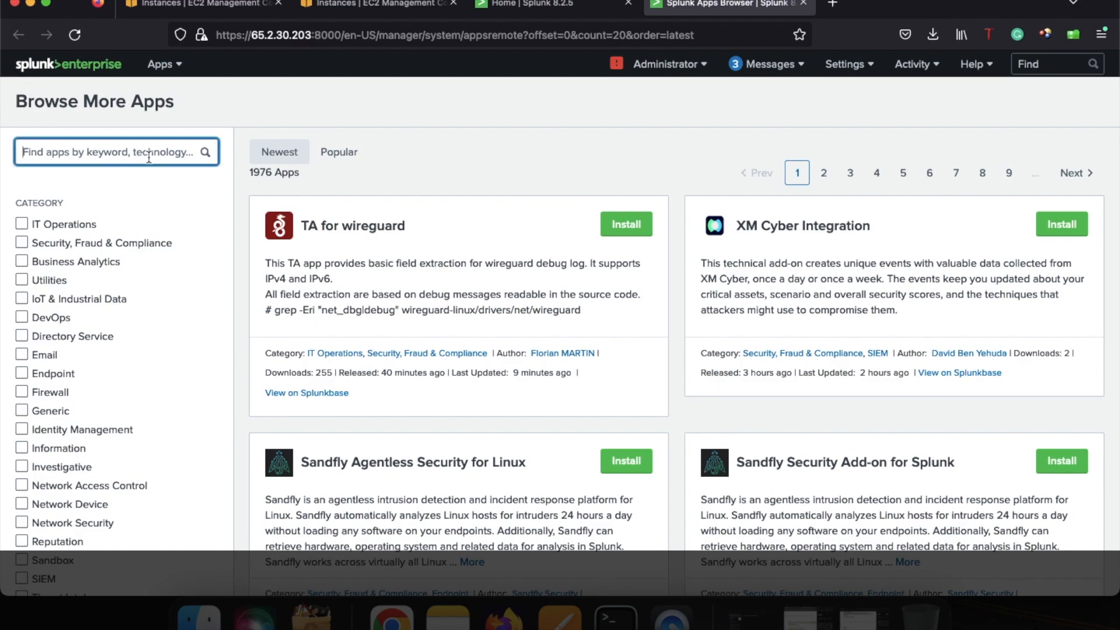
pyautogui.write('service')
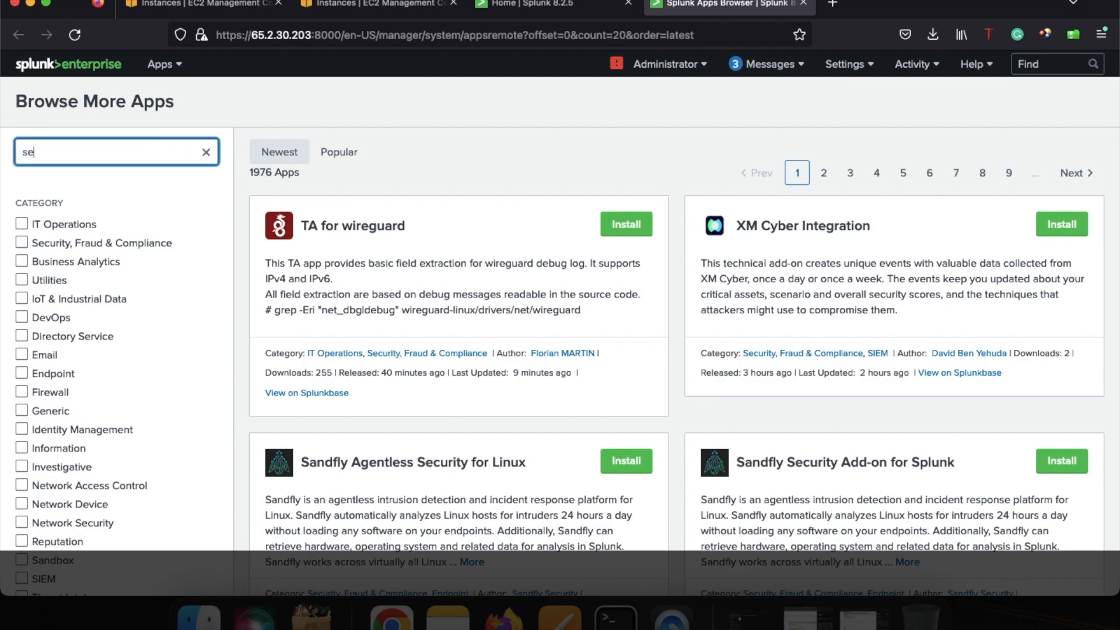
pyautogui.write('now')
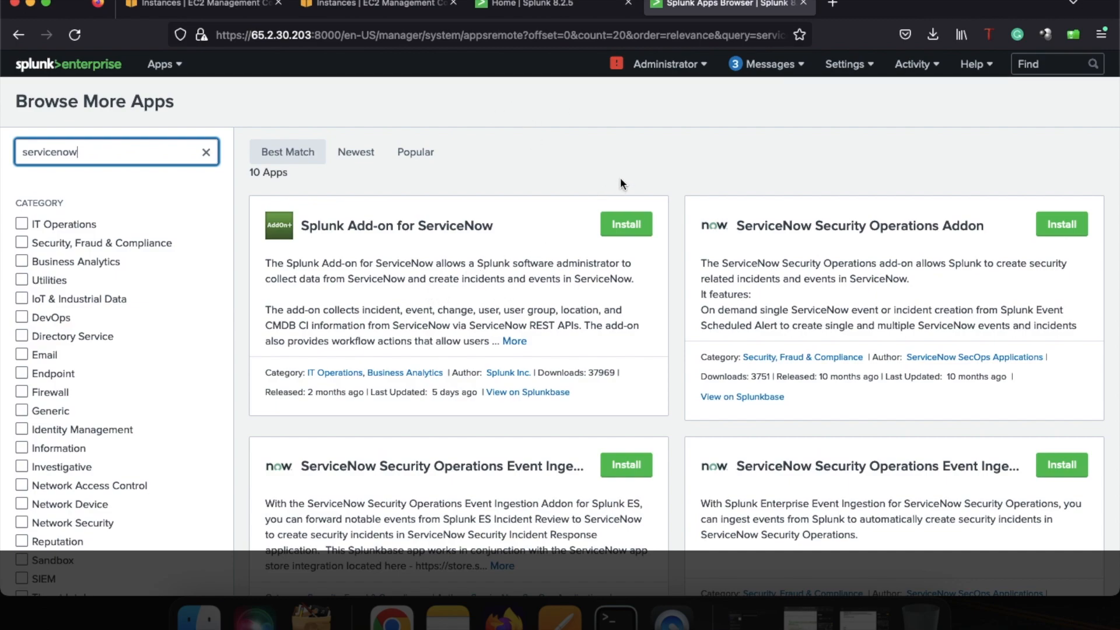
# Go to splunkbase.com in a new tab and open the Splunk Add-on for ServiceNow page
pyautogui.click(834, 7)
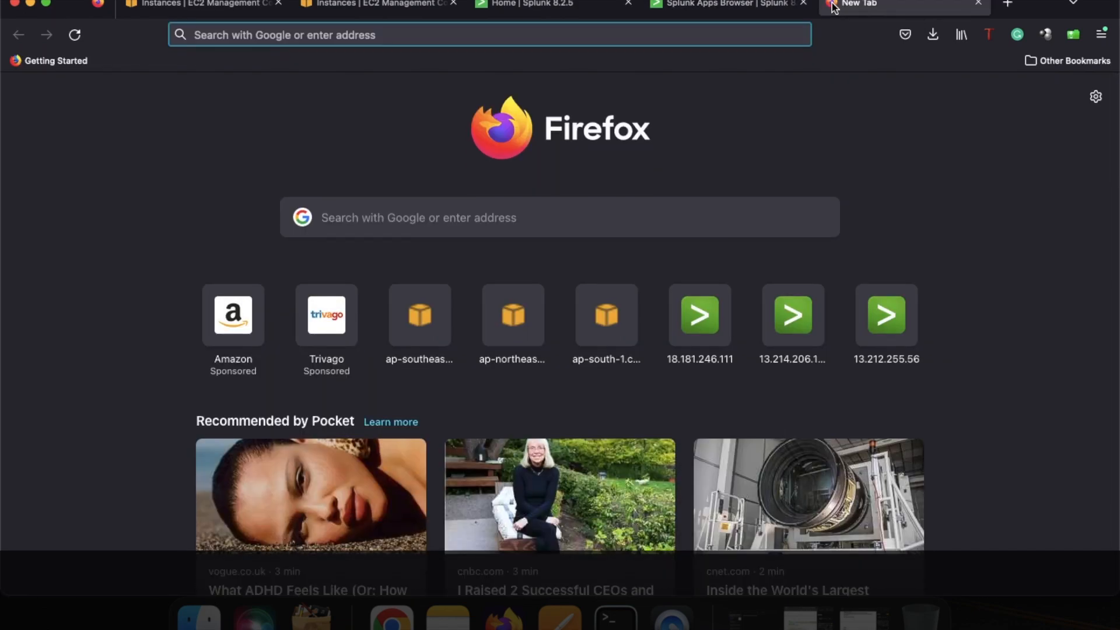
pyautogui.write('spl')
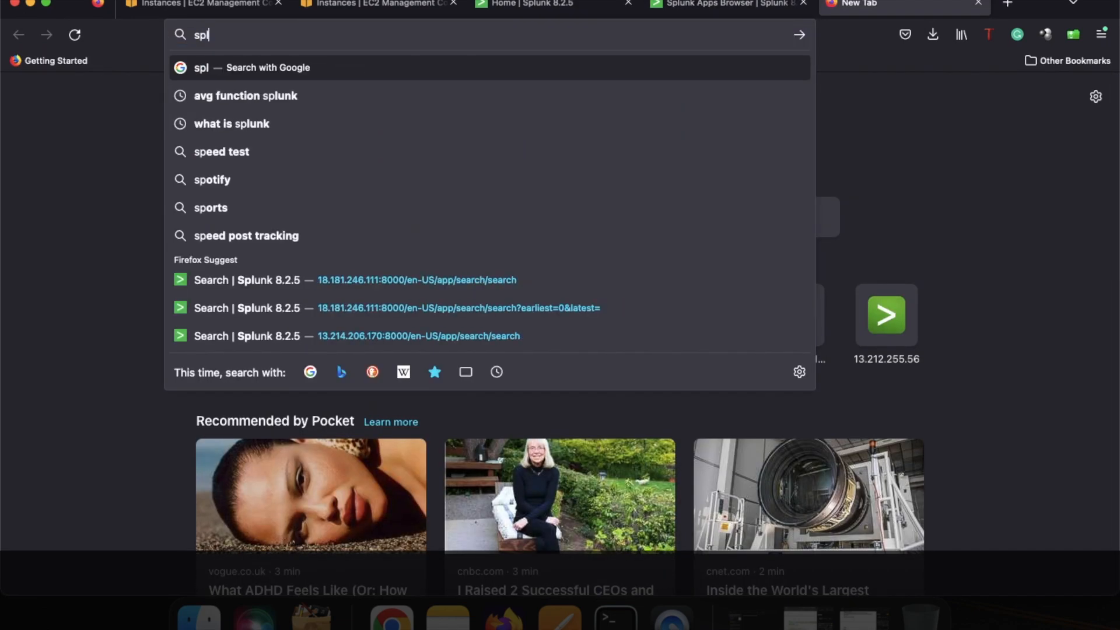
pyautogui.write('unkb')
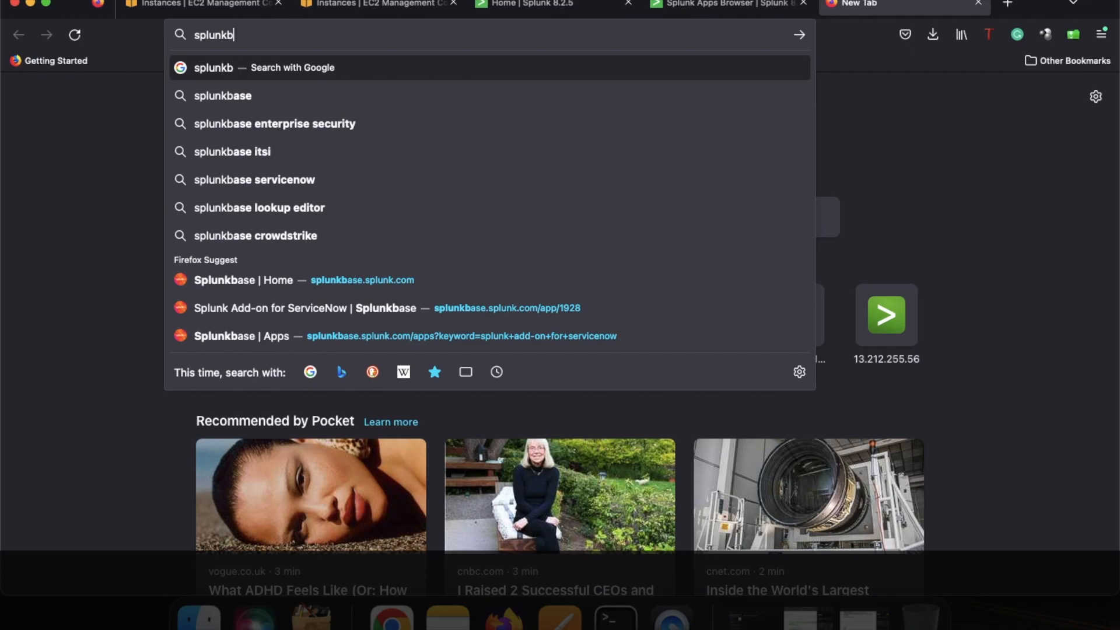
pyautogui.write('as')
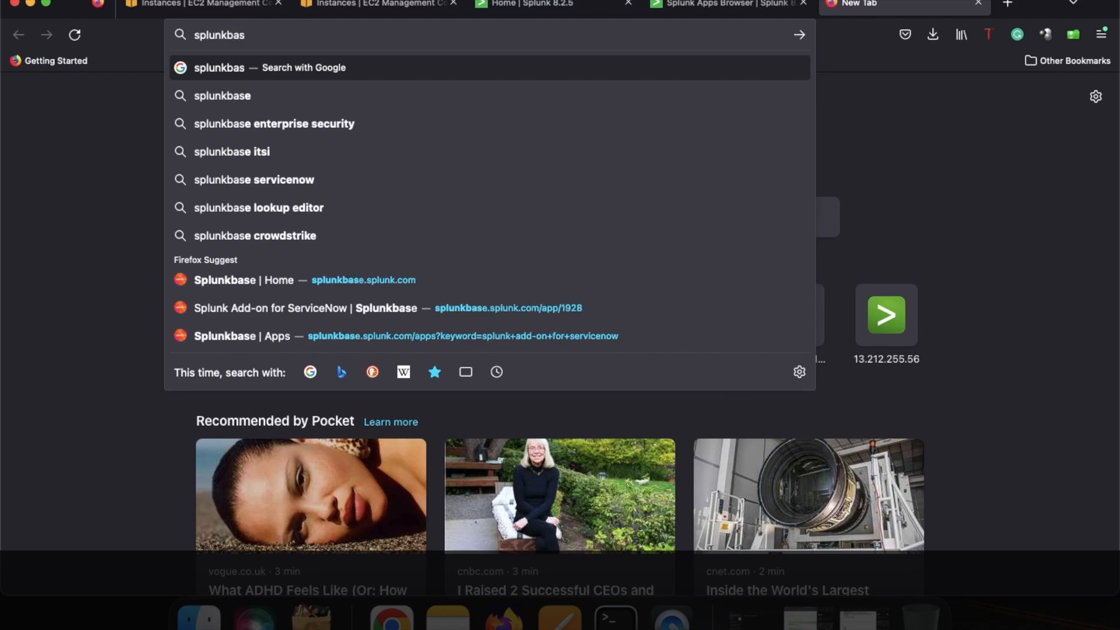
pyautogui.write('e.com')
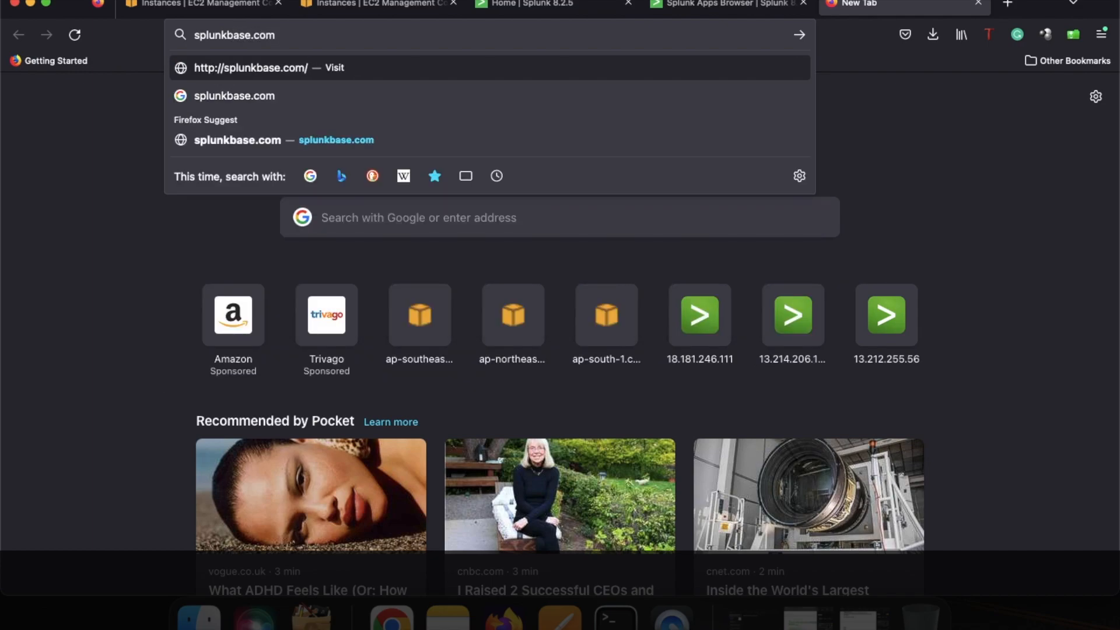
pyautogui.press('Return')
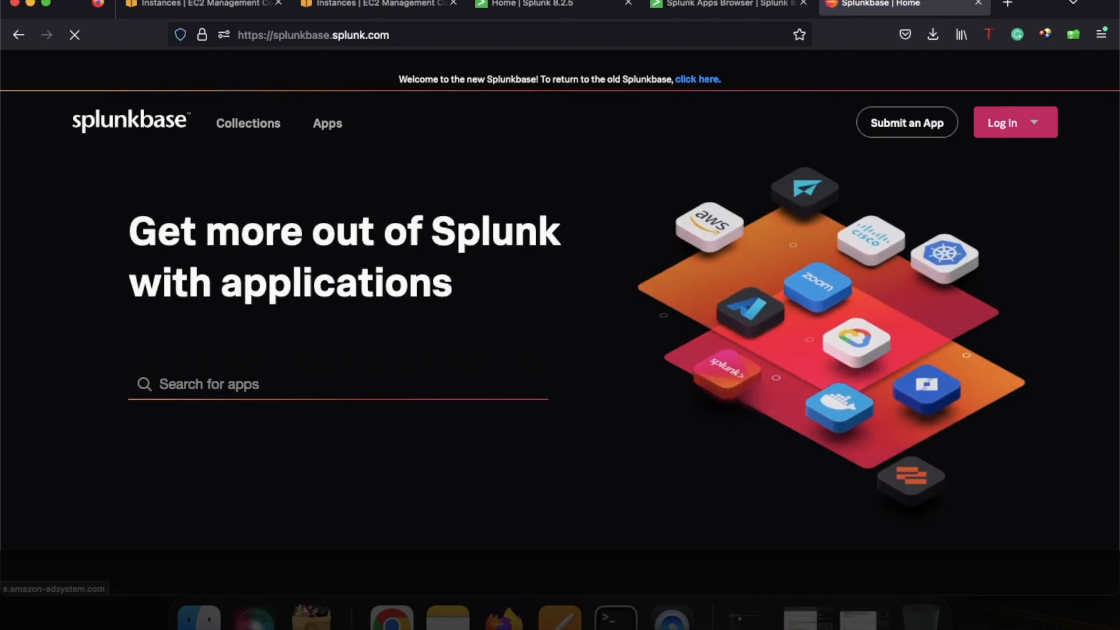
pyautogui.click(275, 387)
pyautogui.write('splunk')
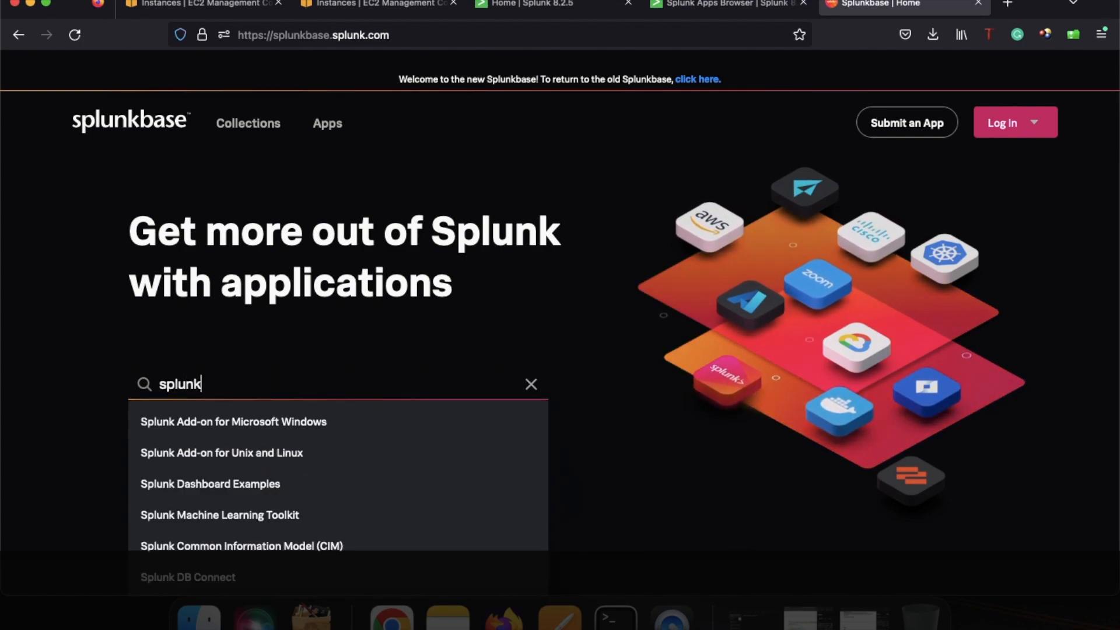
pyautogui.write(' add-')
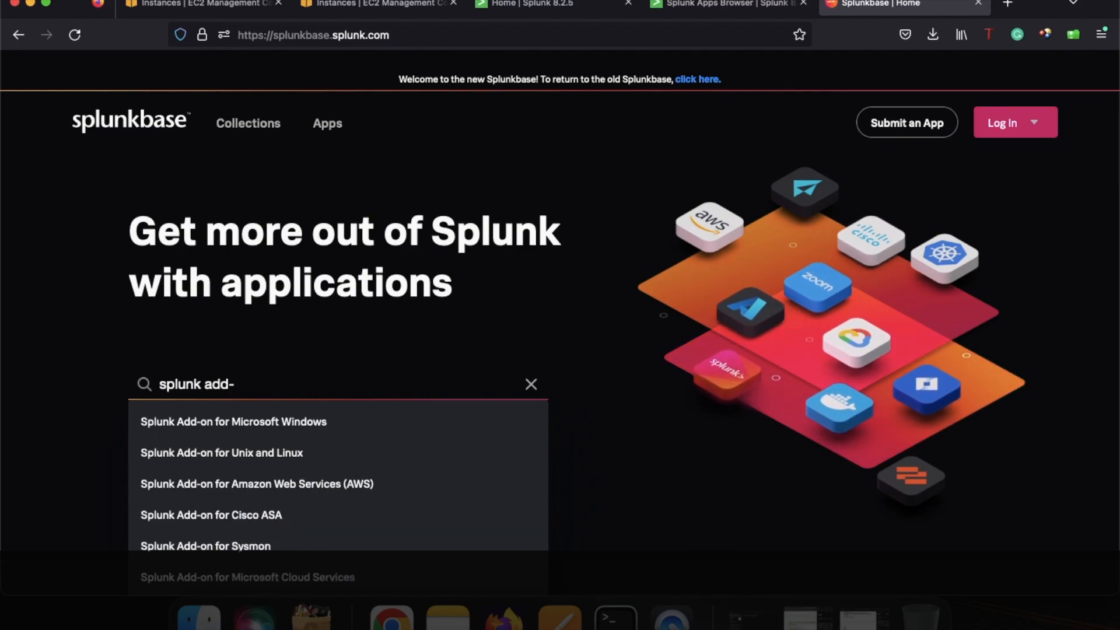
pyautogui.write('on for ')
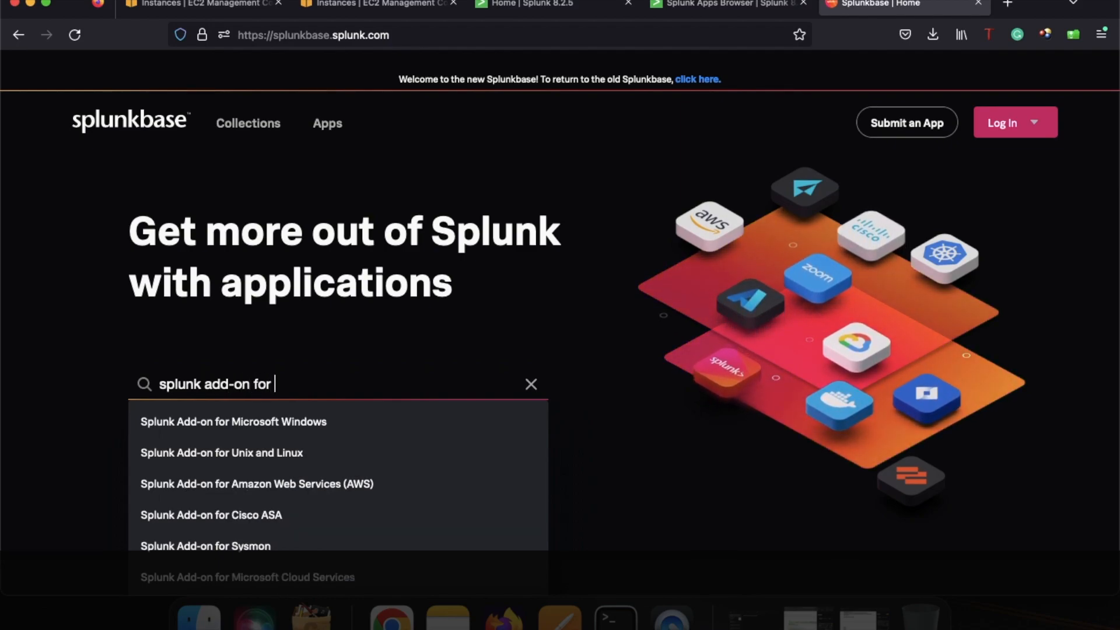
pyautogui.write('servi')
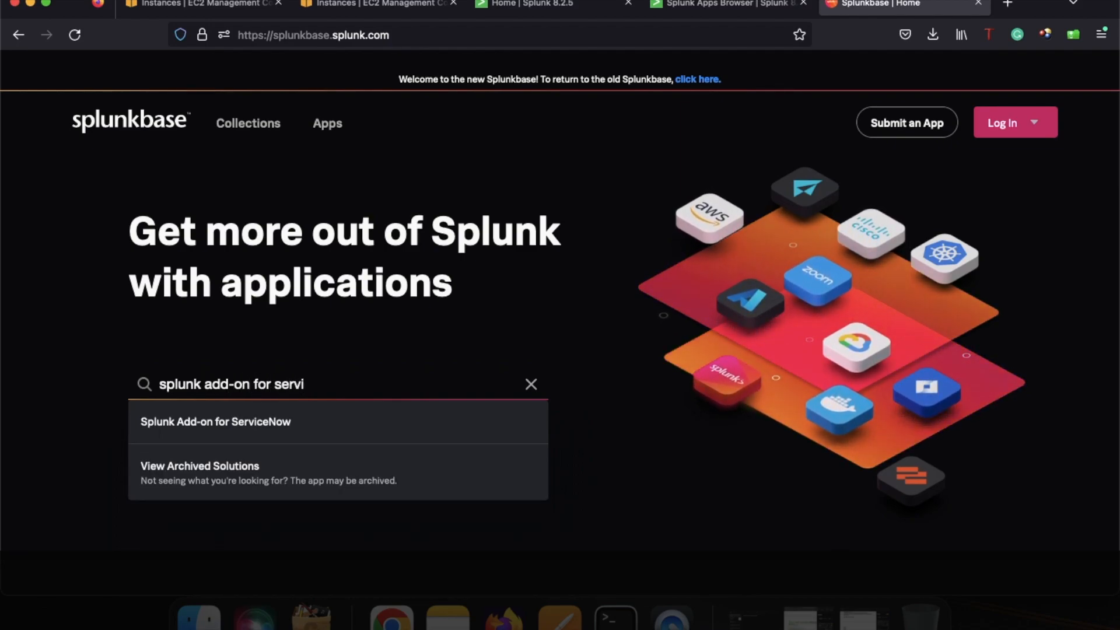
pyautogui.click(249, 423)
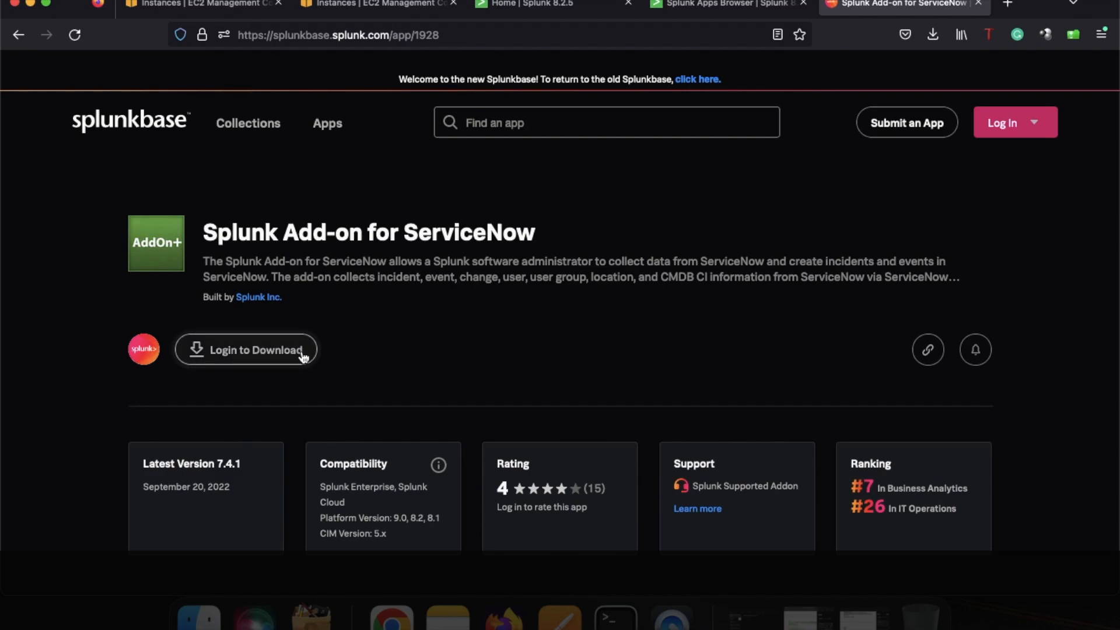
# Back on the add-on's Splunkbase page, choose Login to Download
pyautogui.click(702, 6)
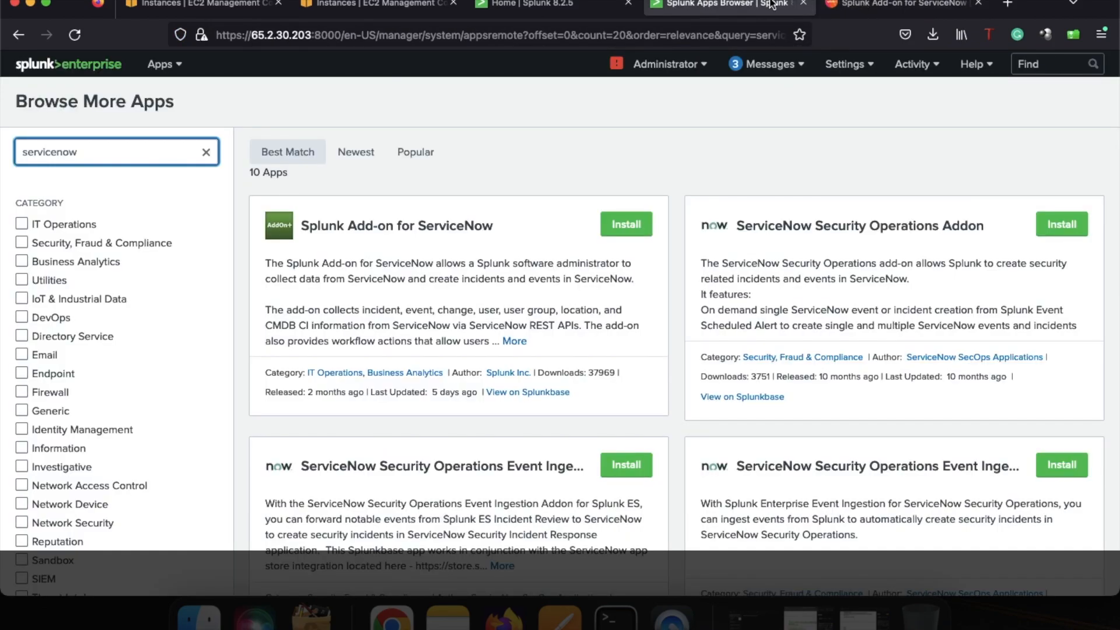
pyautogui.click(857, 5)
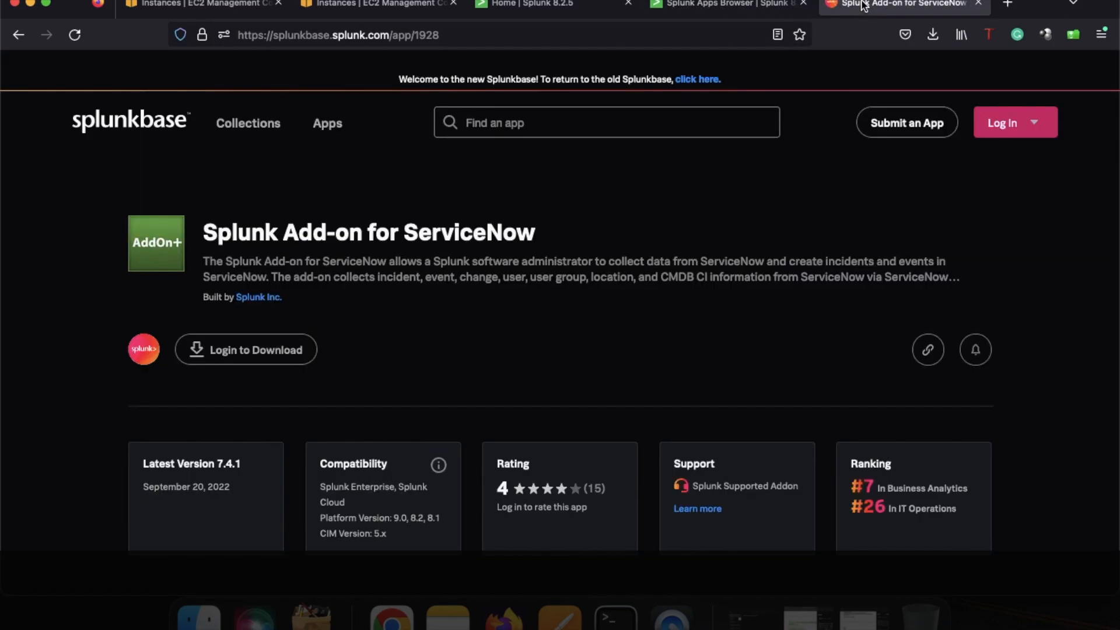
pyautogui.click(280, 356)
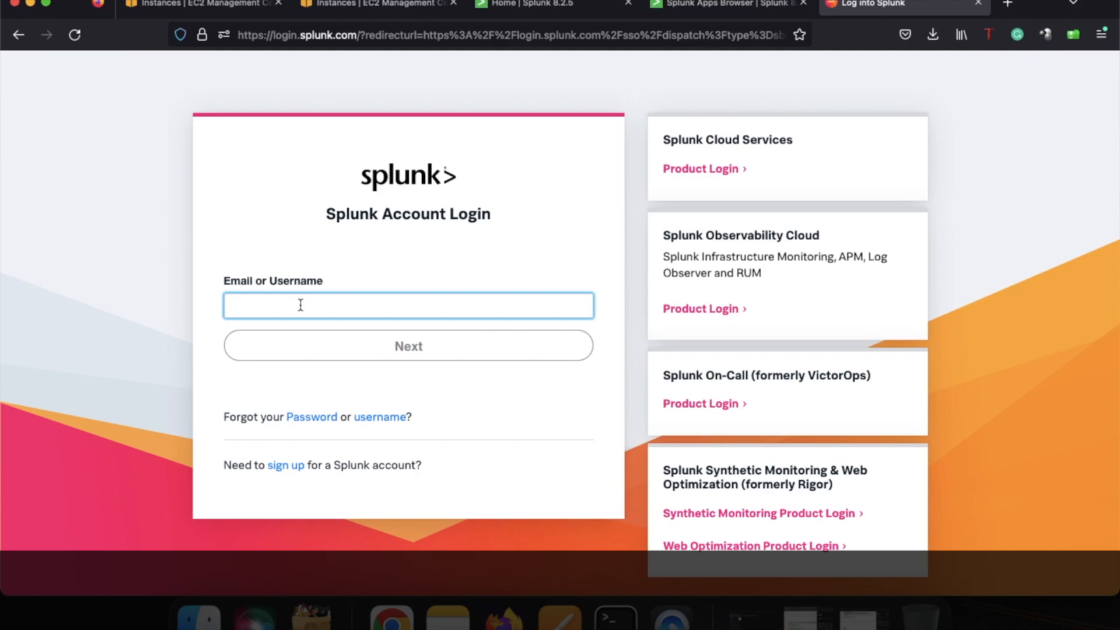
# Log in to Splunkbase with the account username and password, decline saving the password, and start the ServiceNow add-on download
pyautogui.write('adskiran_amb')
pyautogui.click(362, 350)
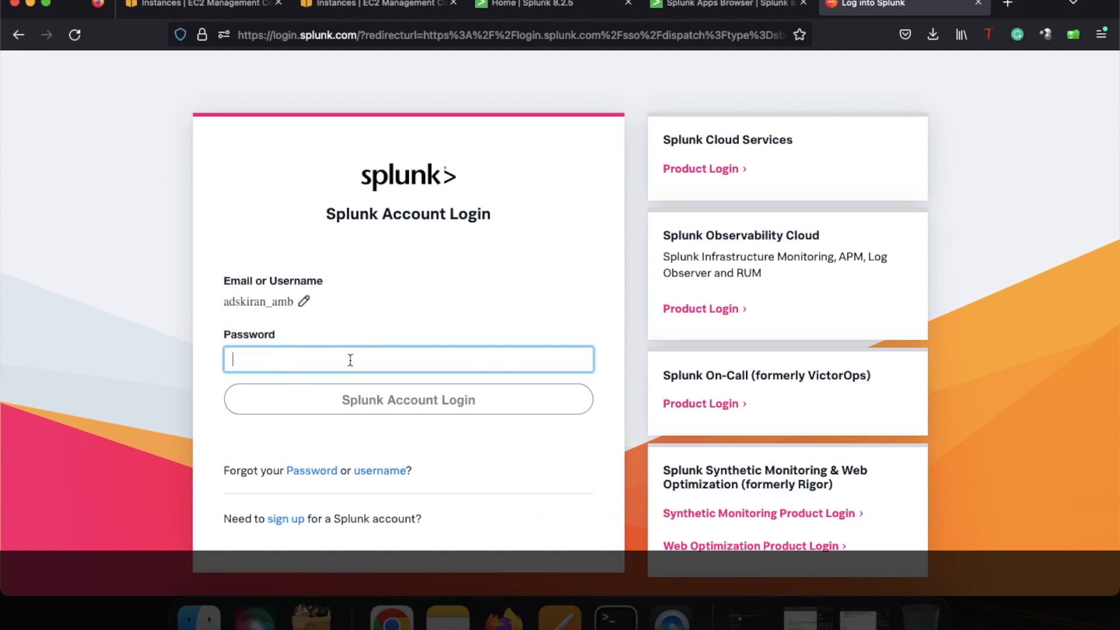
pyautogui.write('************')
pyautogui.click(375, 400)
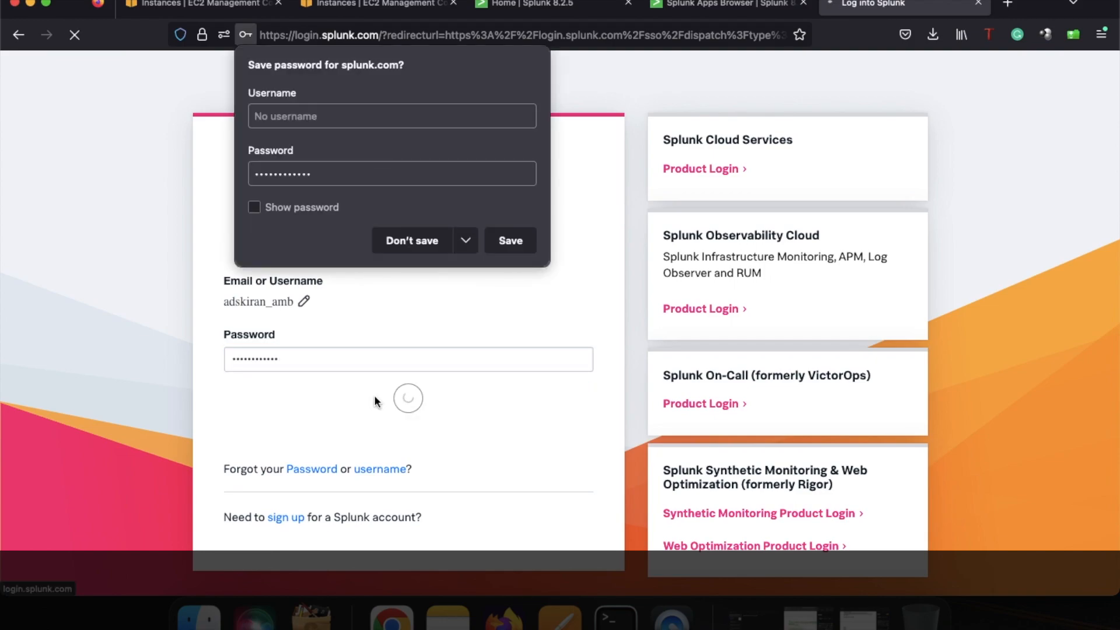
pyautogui.click(427, 255)
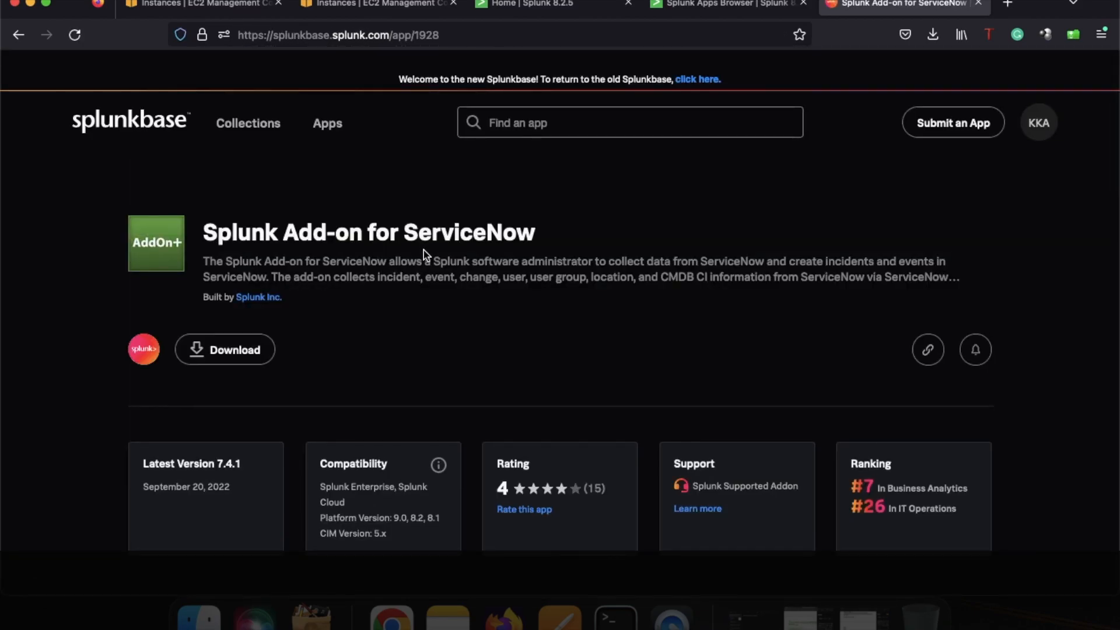
pyautogui.click(252, 358)
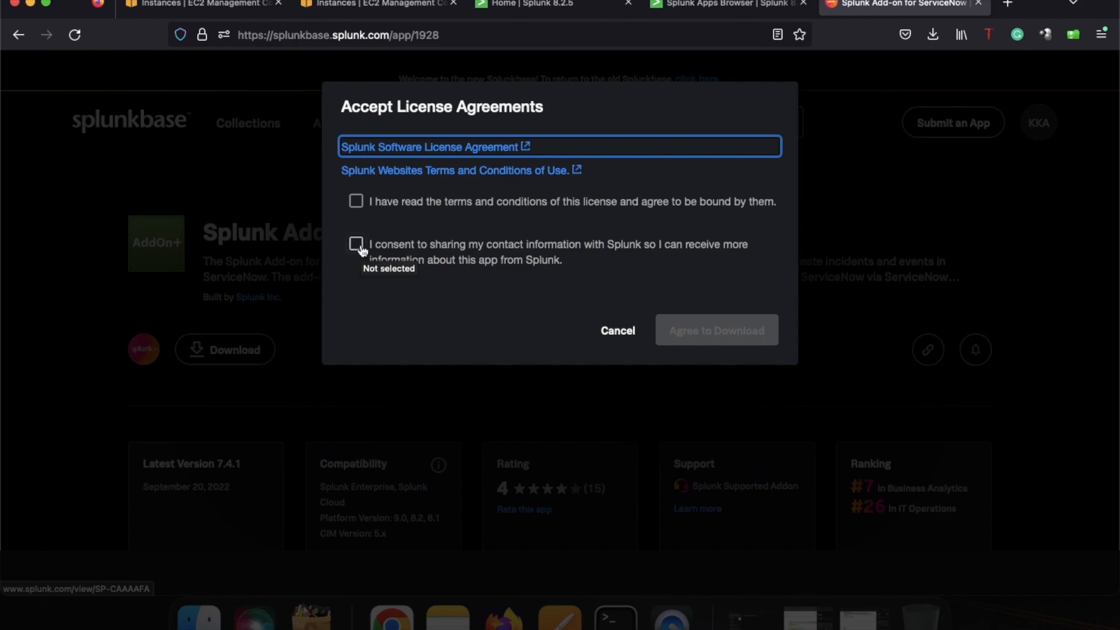
# Accept the license agreement to download splunk-add-on-for-servicenow_741.tgz, then dismiss the downloads list and thank-you message
pyautogui.click(357, 202)
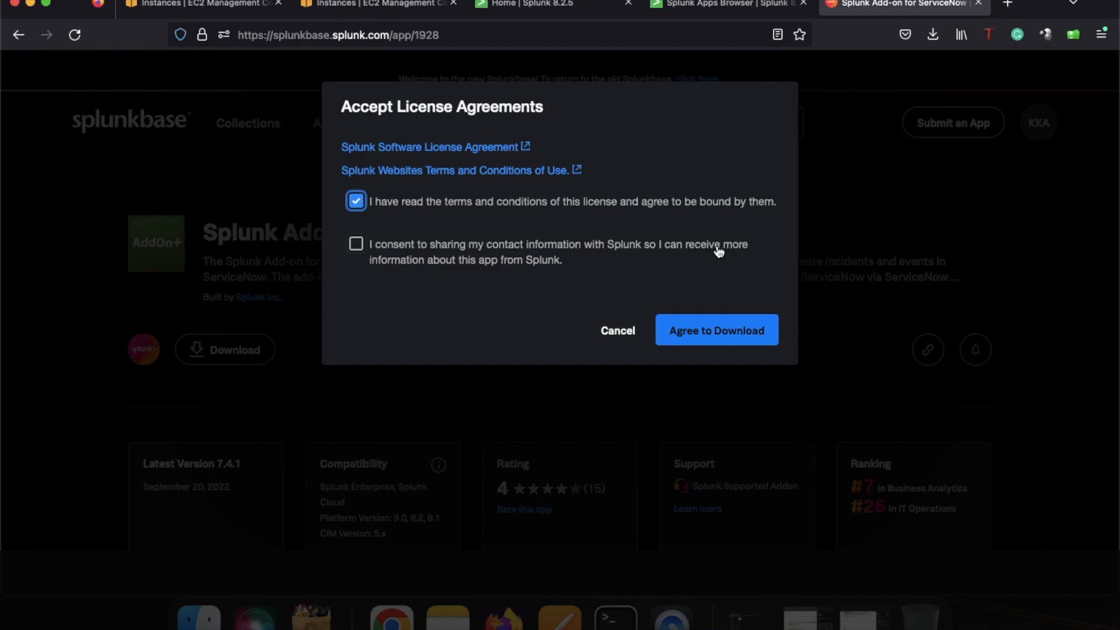
pyautogui.click(718, 341)
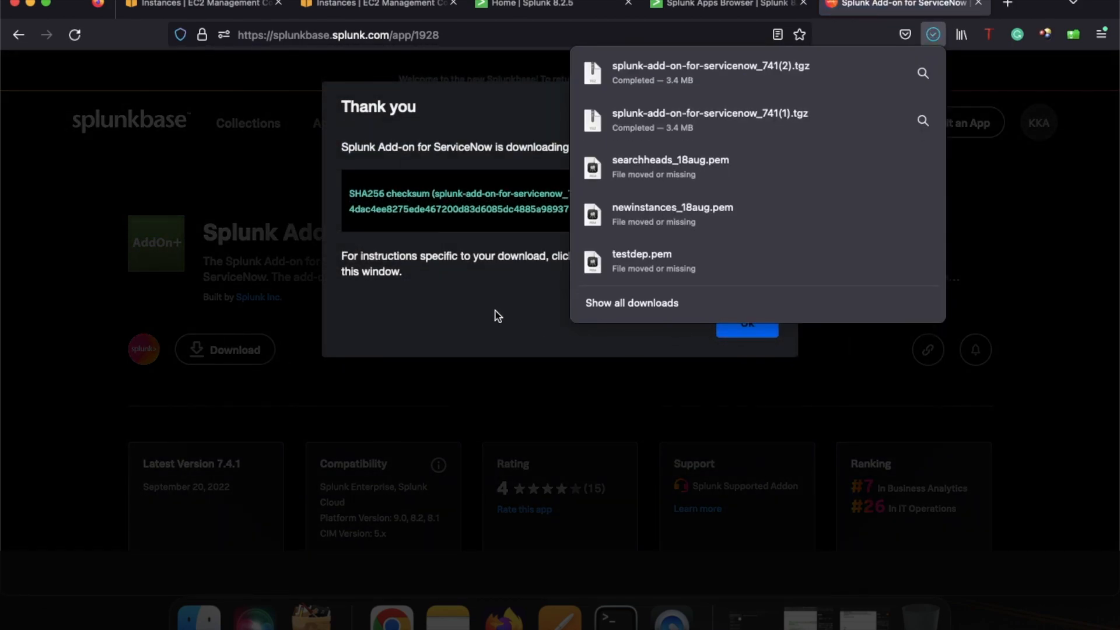
pyautogui.click(736, 341)
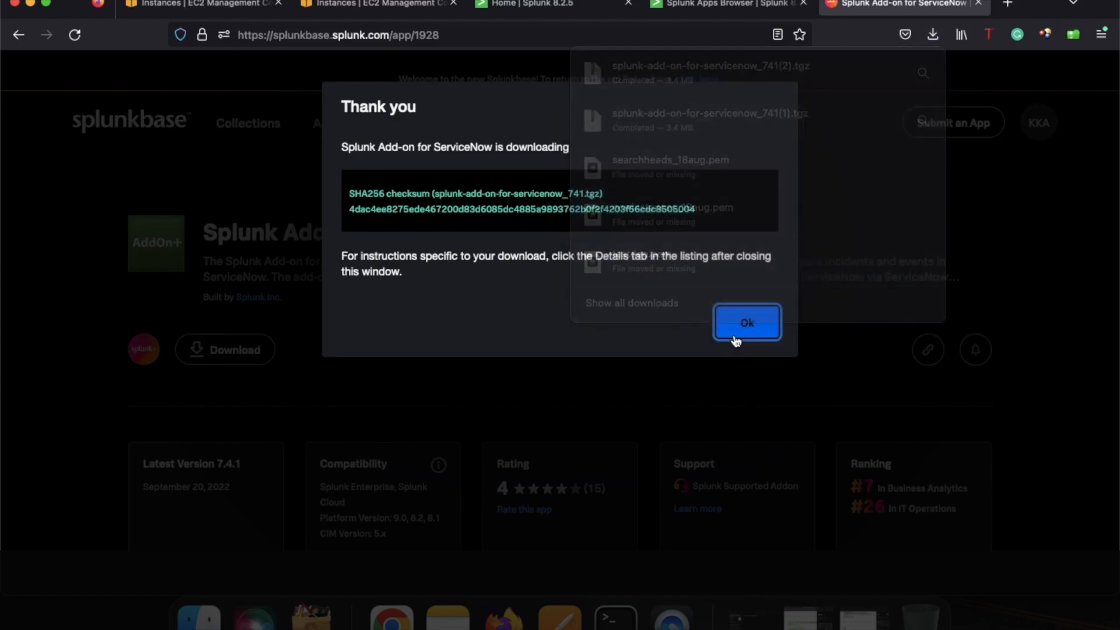
pyautogui.click(735, 339)
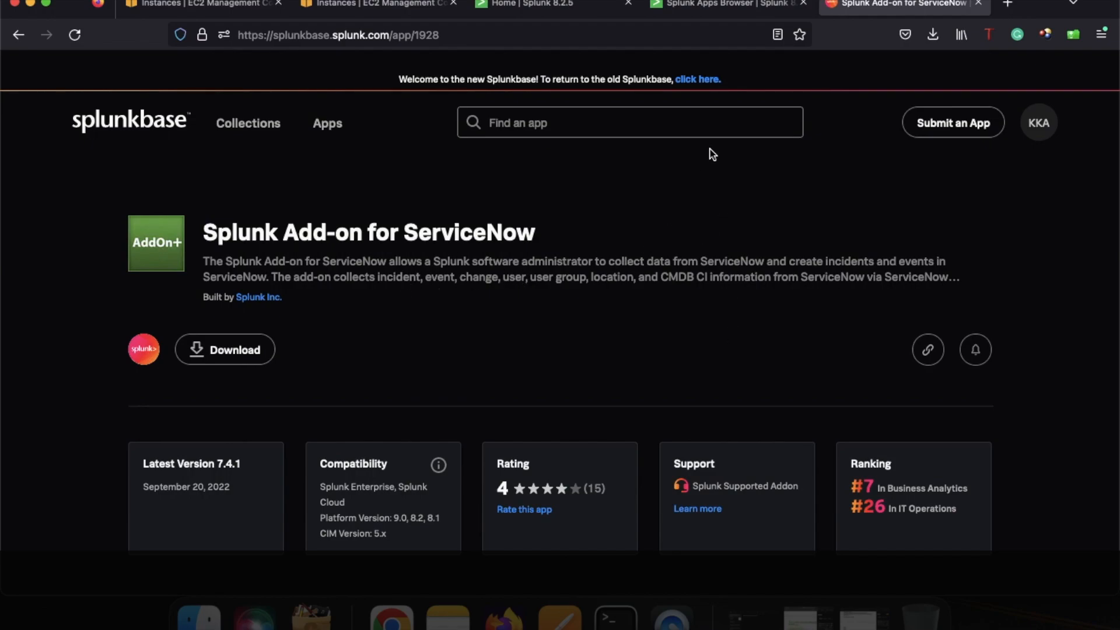
pyautogui.click(708, 12)
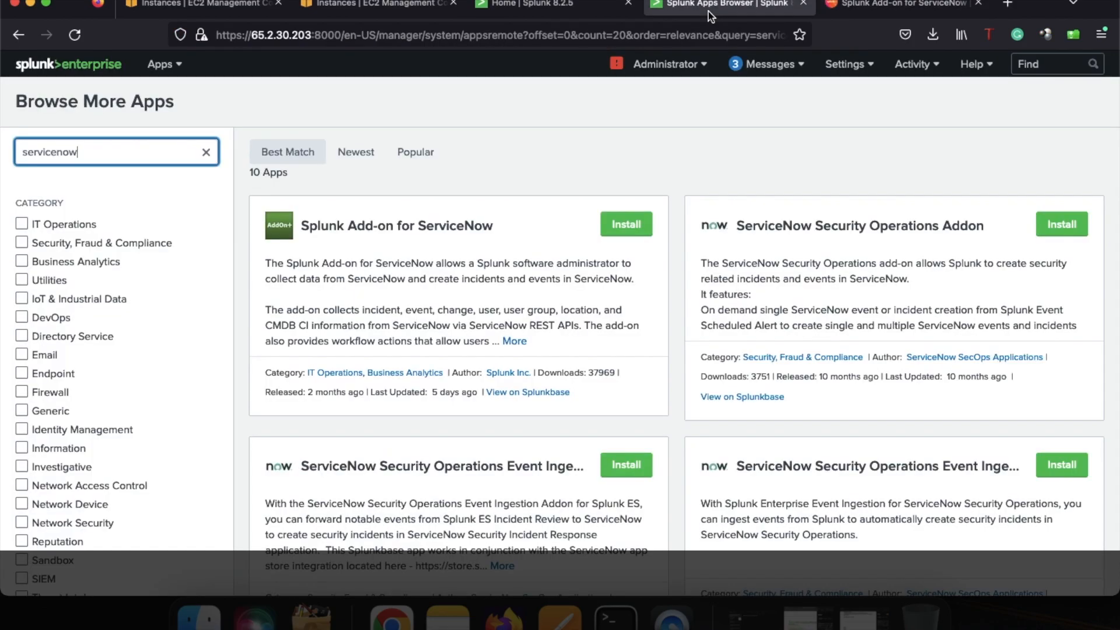
pyautogui.click(897, 5)
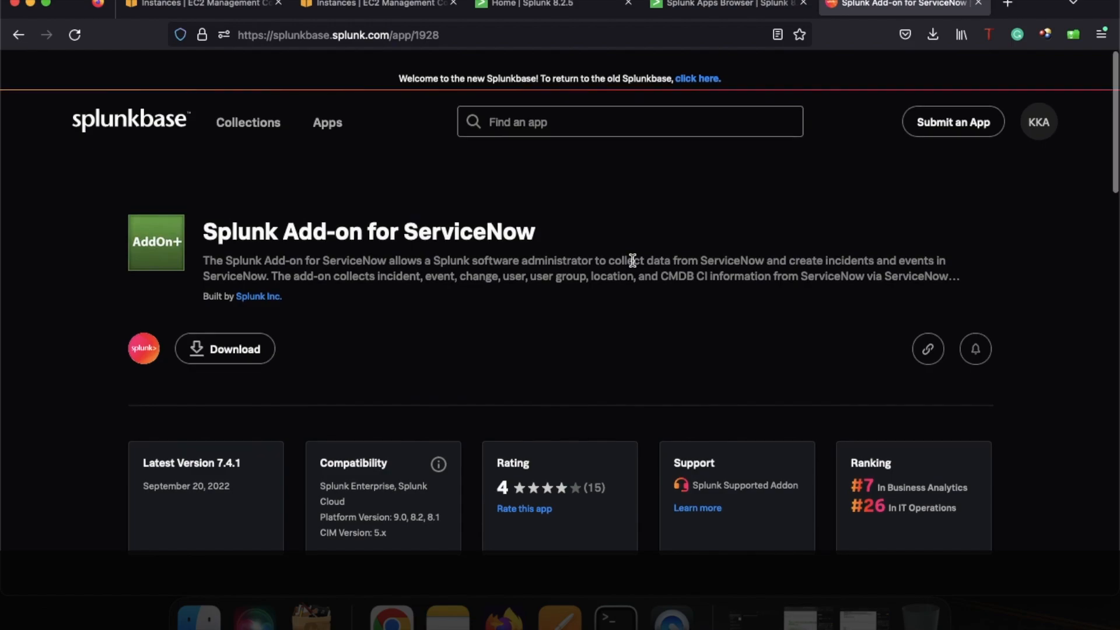
pyautogui.scroll(-5, 632, 260)
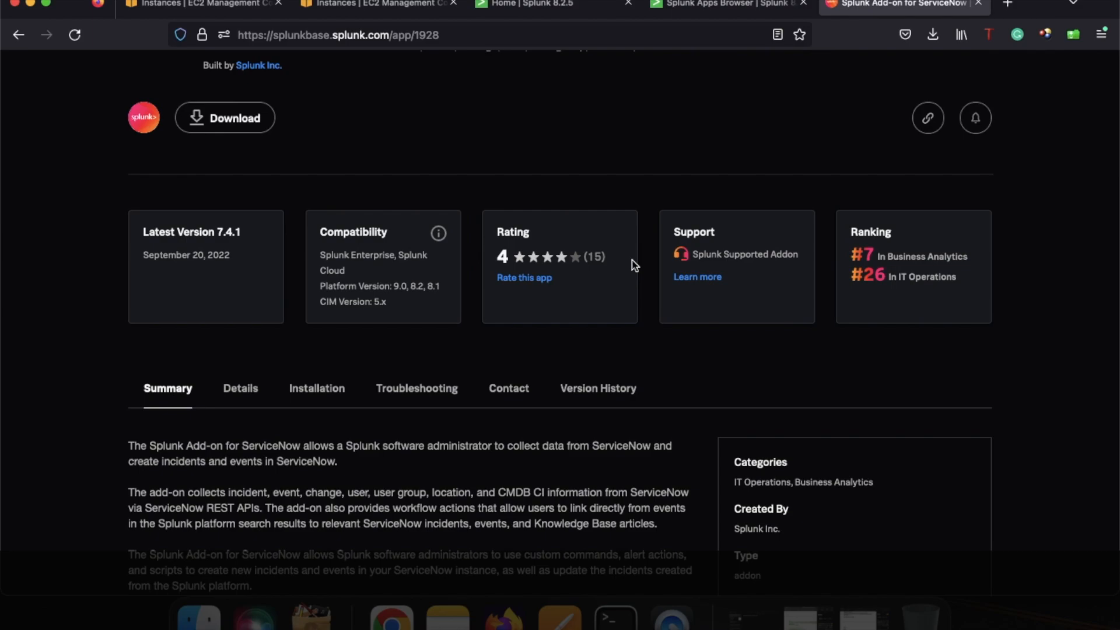
pyautogui.scroll(-1, 632, 264)
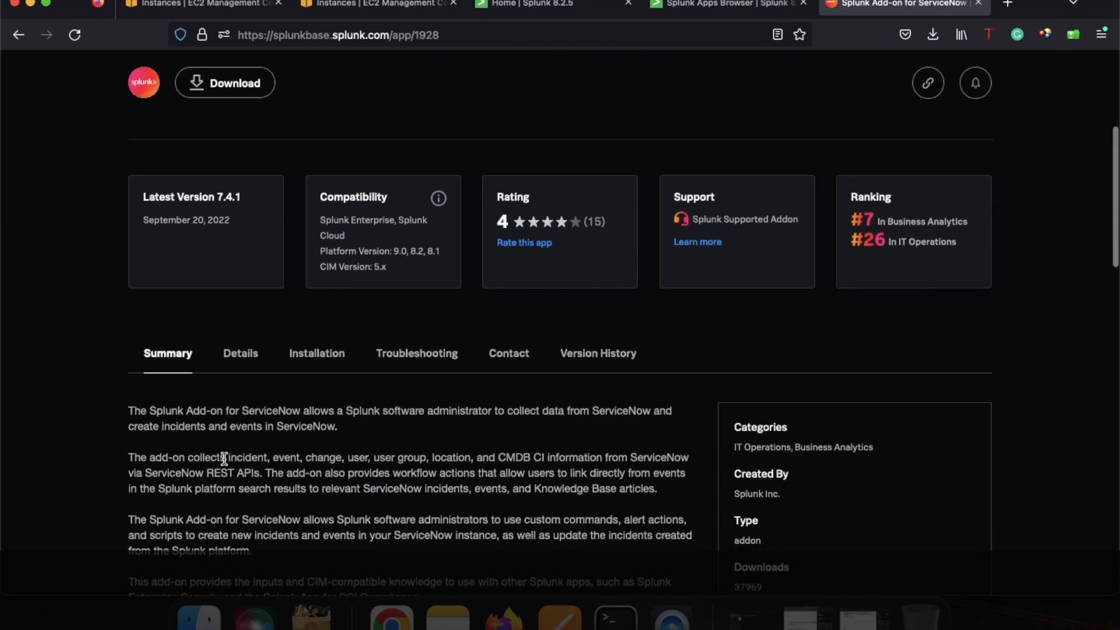
pyautogui.click(250, 354)
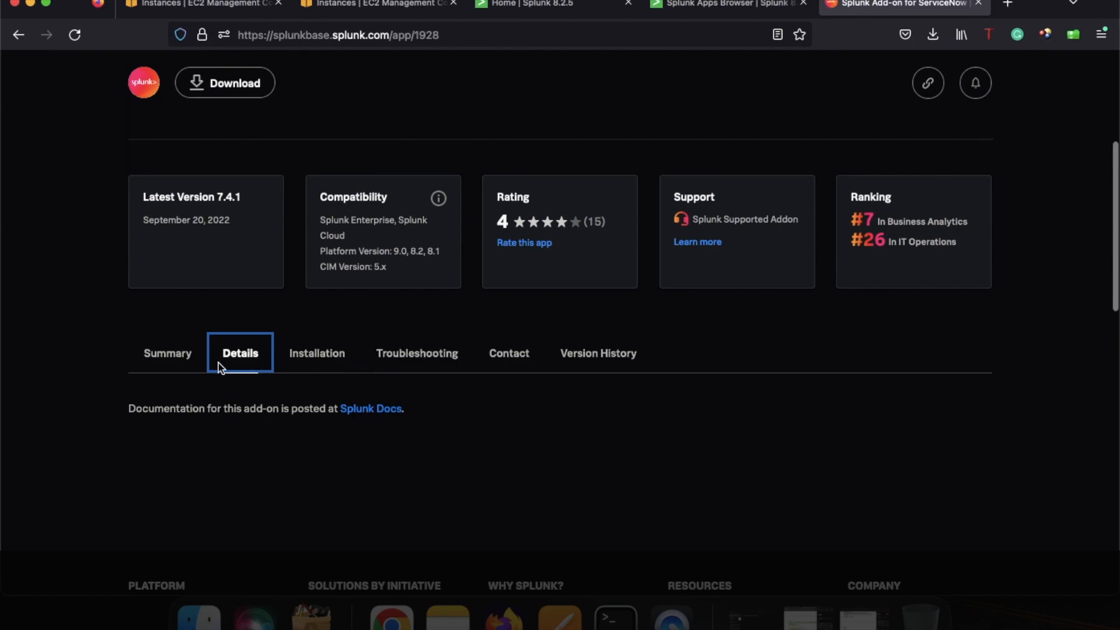
pyautogui.click(182, 359)
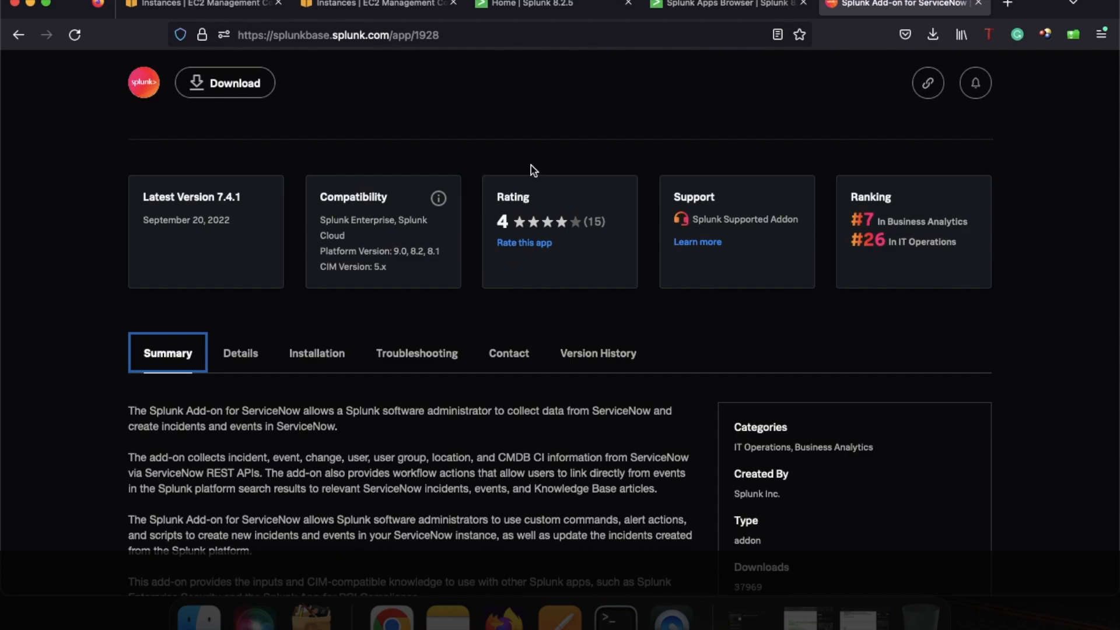
pyautogui.scroll(1, 533, 151)
pyautogui.scroll(5, 533, 152)
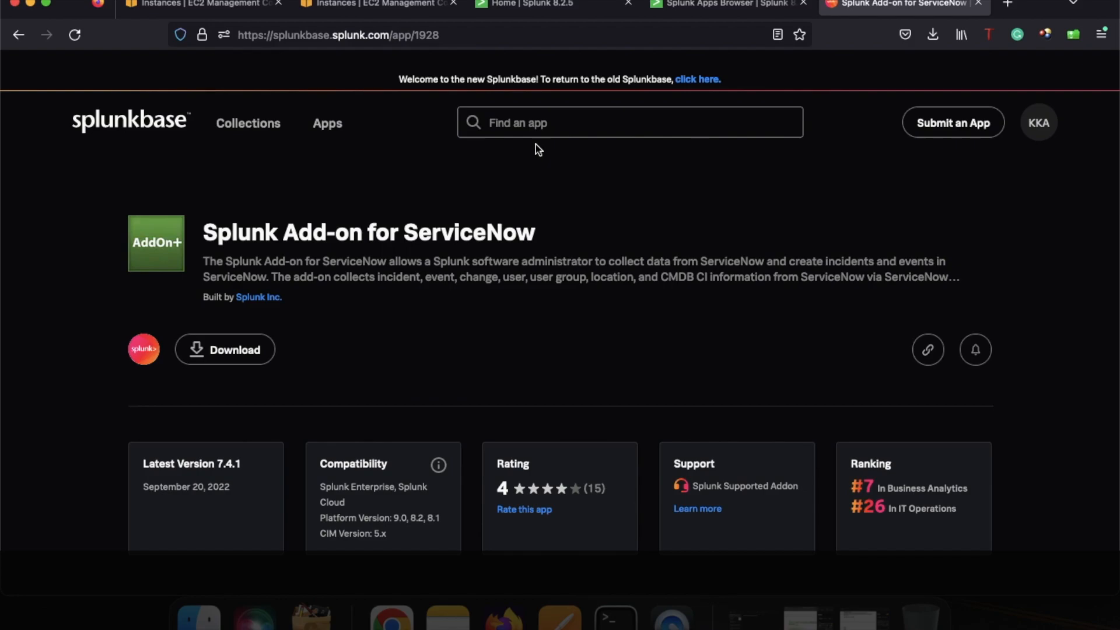
# Switch between the Splunk Apps Browser and Splunkbase tabs, ending on the servicenow app search results
pyautogui.click(669, 7)
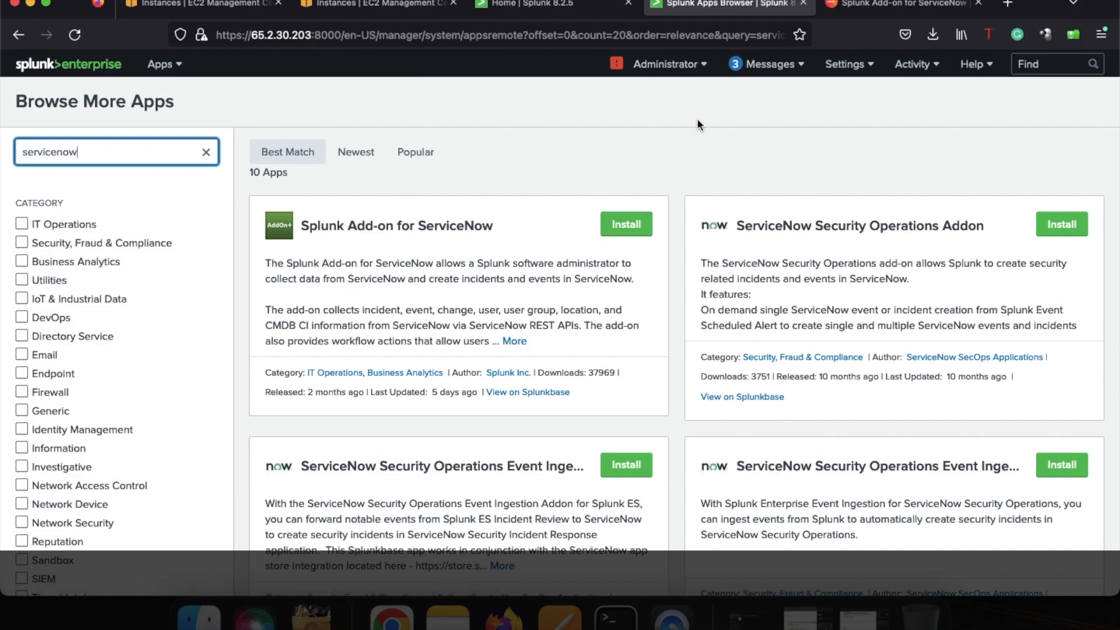
pyautogui.click(851, 11)
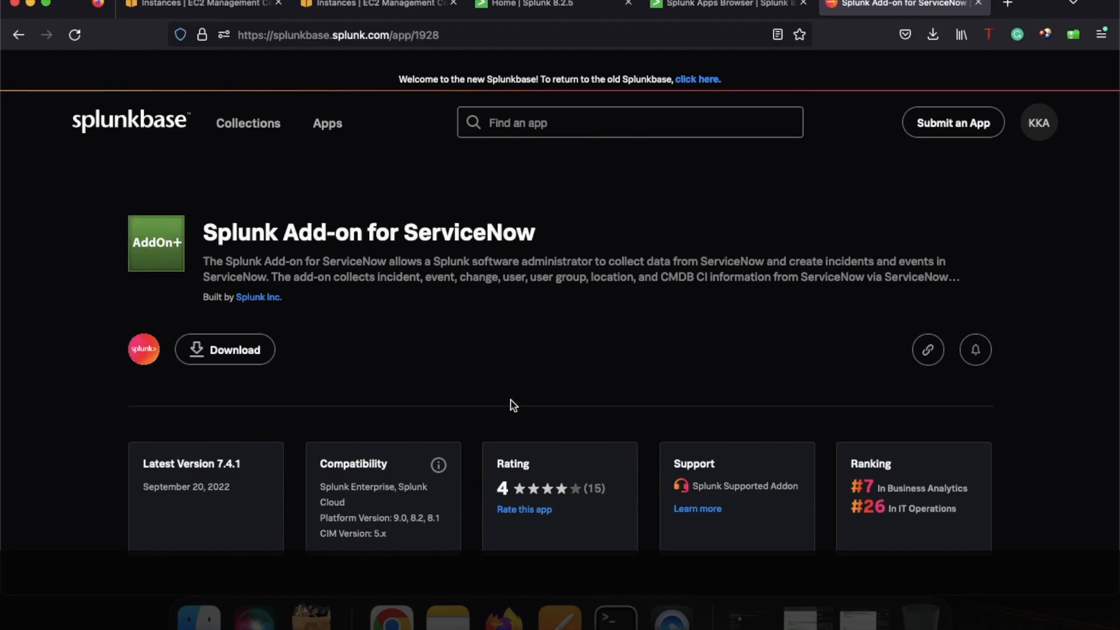
pyautogui.click(724, 4)
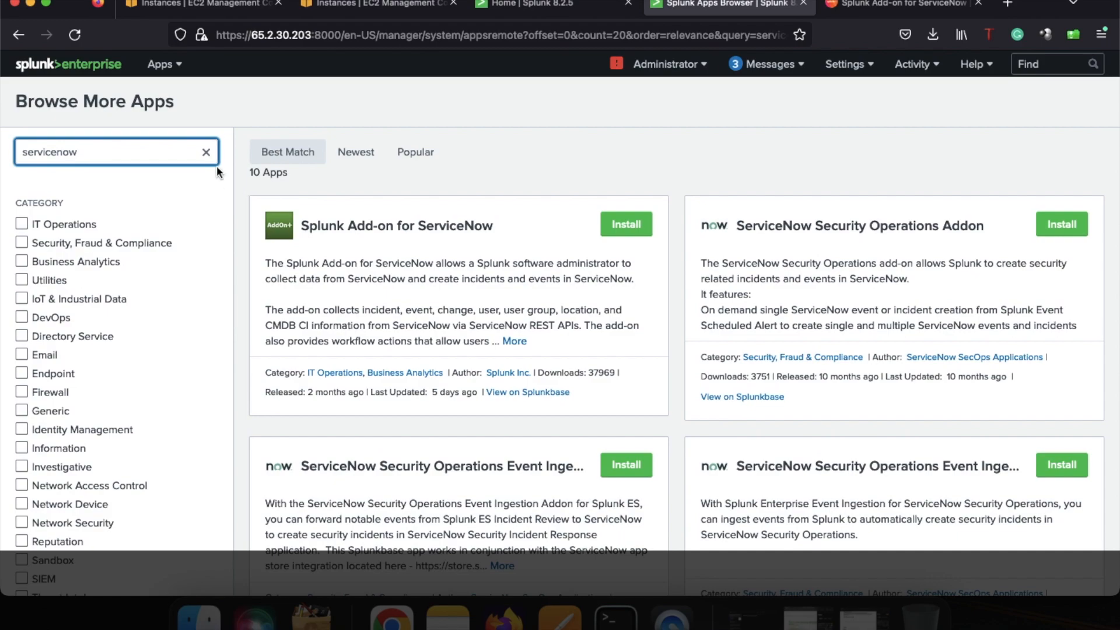
# Clear the servicenow search, go to the Splunk home page, and open Manage Apps
pyautogui.click(207, 154)
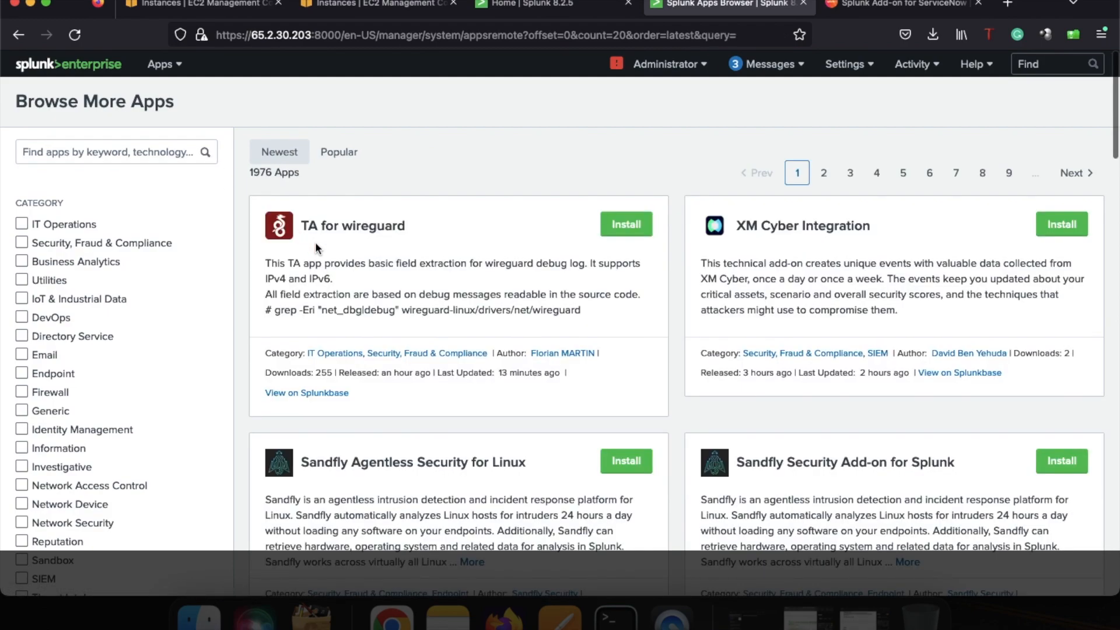
pyautogui.click(100, 69)
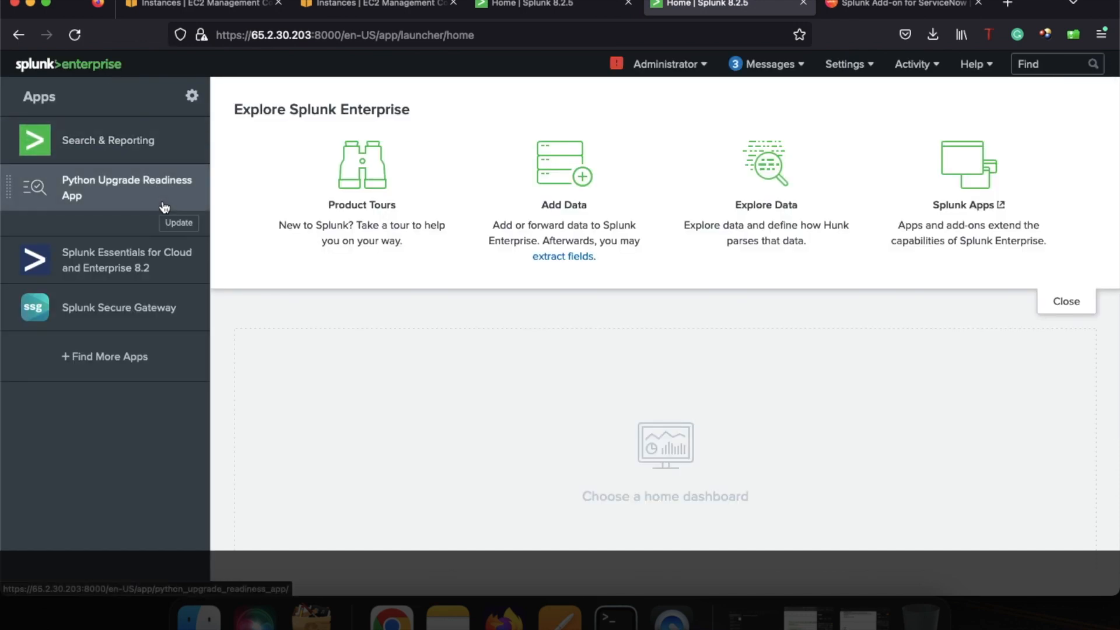
pyautogui.click(191, 100)
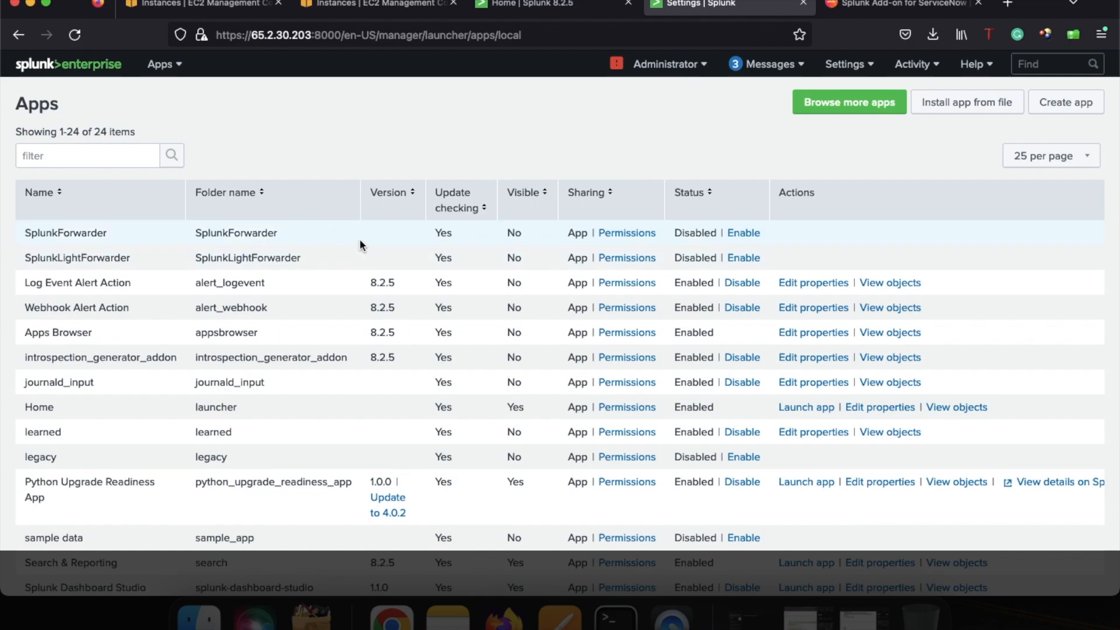
# Install the add-on by uploading the splunk-add-on-for-servicenow .tgz from Downloads via Install app from file
pyautogui.click(971, 108)
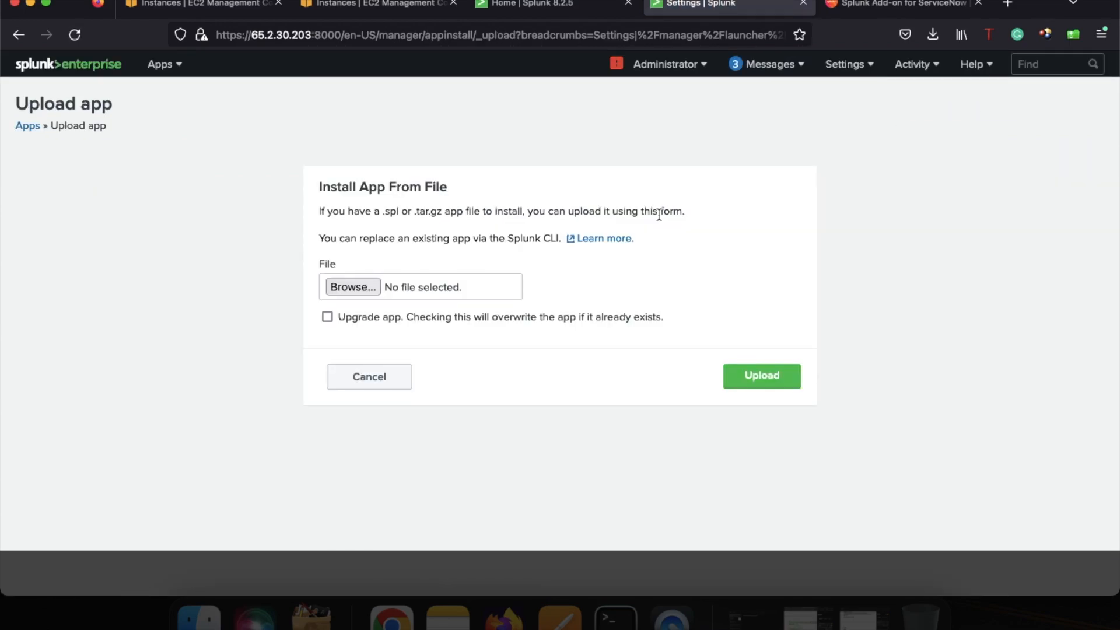
pyautogui.click(374, 288)
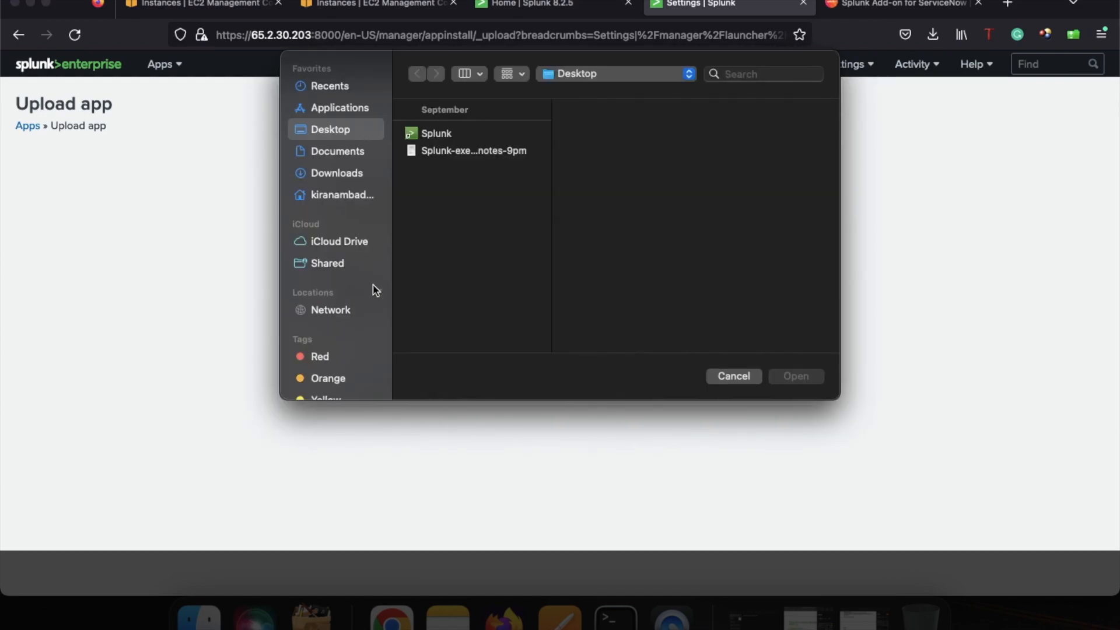
pyautogui.click(353, 174)
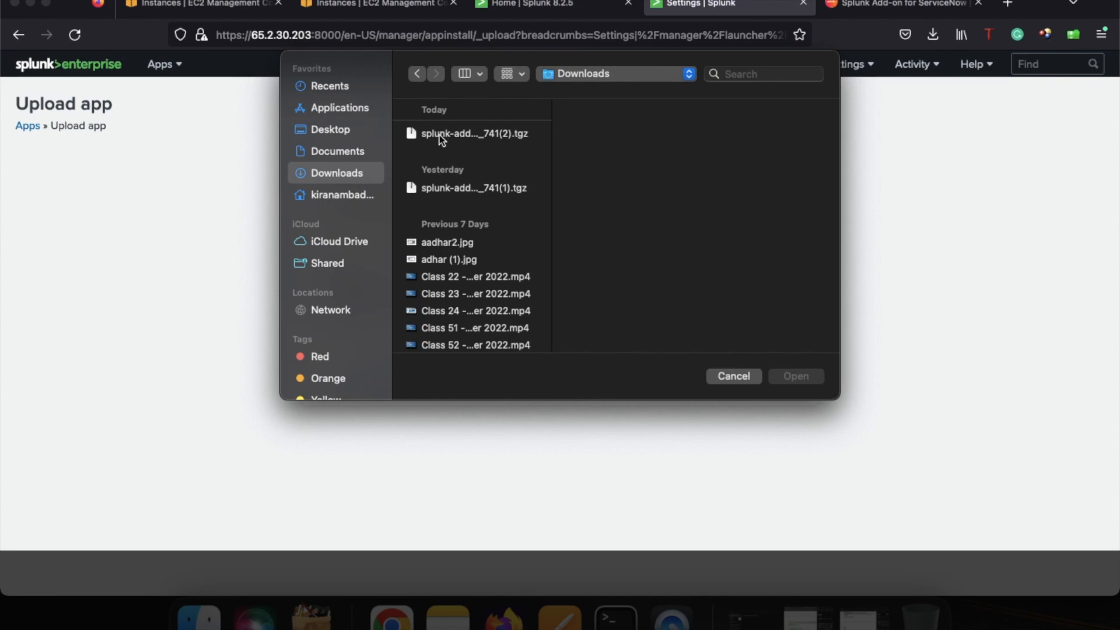
pyautogui.click(441, 137)
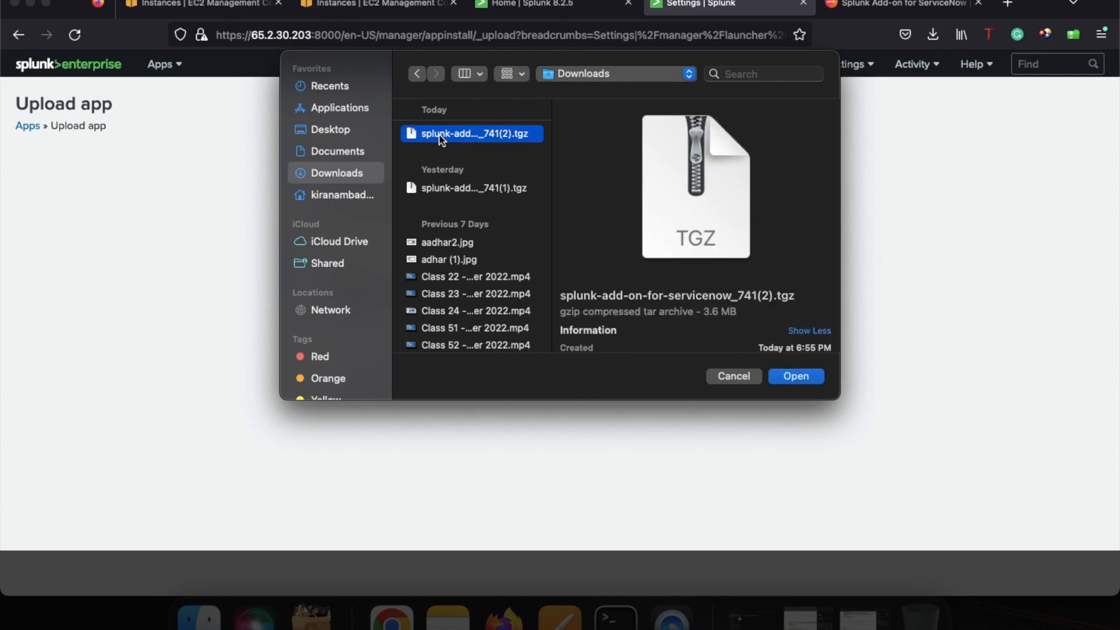
pyautogui.click(796, 377)
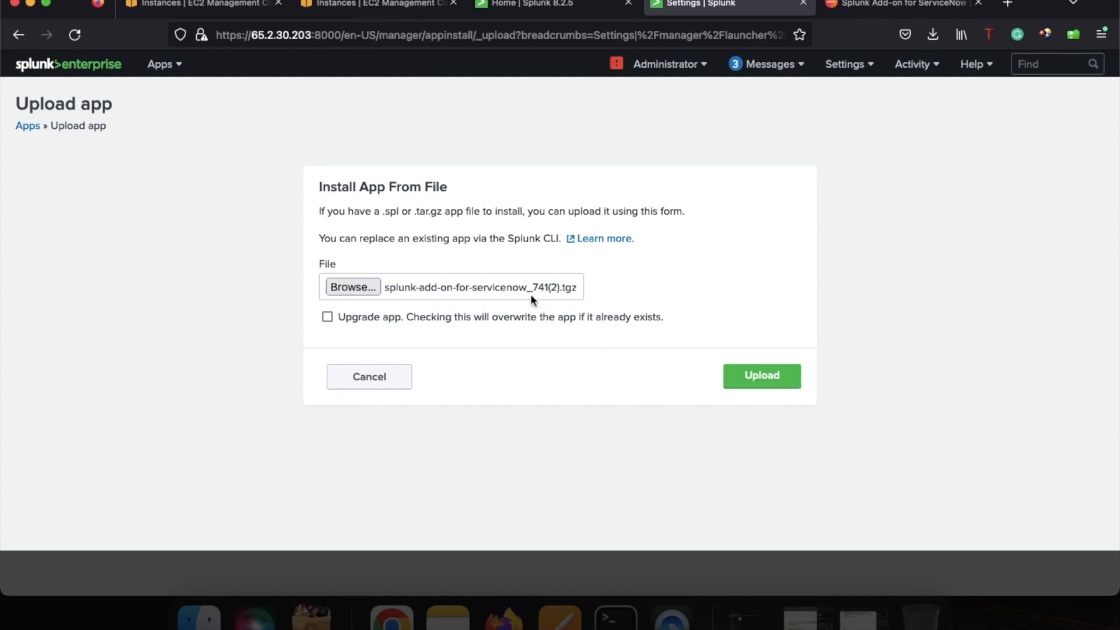
pyautogui.click(746, 378)
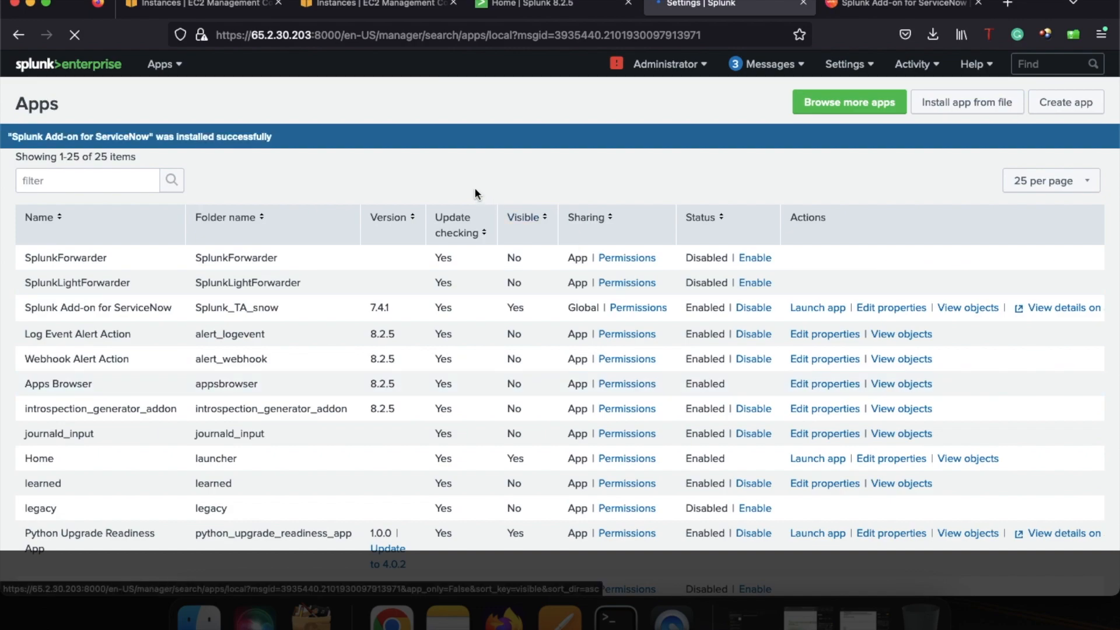
# From Home, open Splunk Add-on for ServiceNow and show its Inputs page of 23 table inputs
pyautogui.click(96, 72)
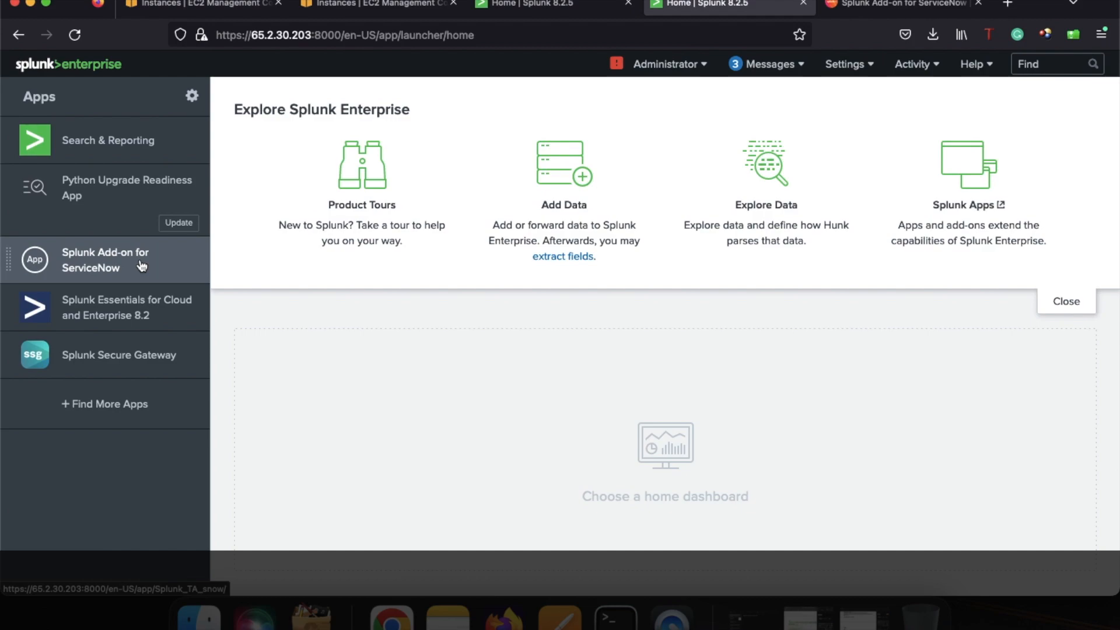
pyautogui.click(114, 266)
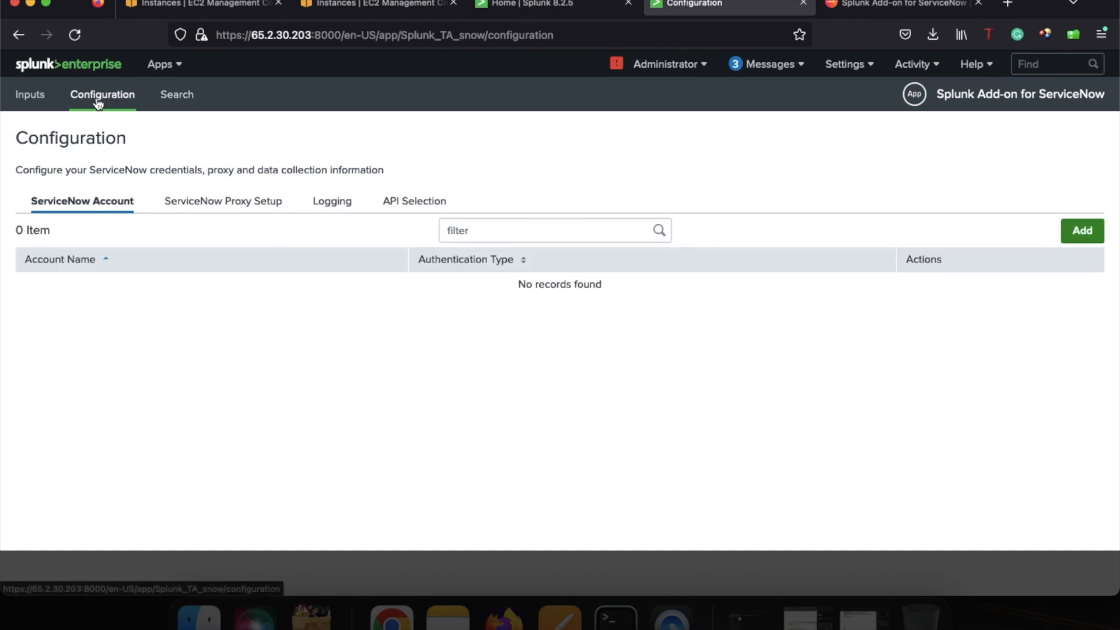
pyautogui.click(29, 101)
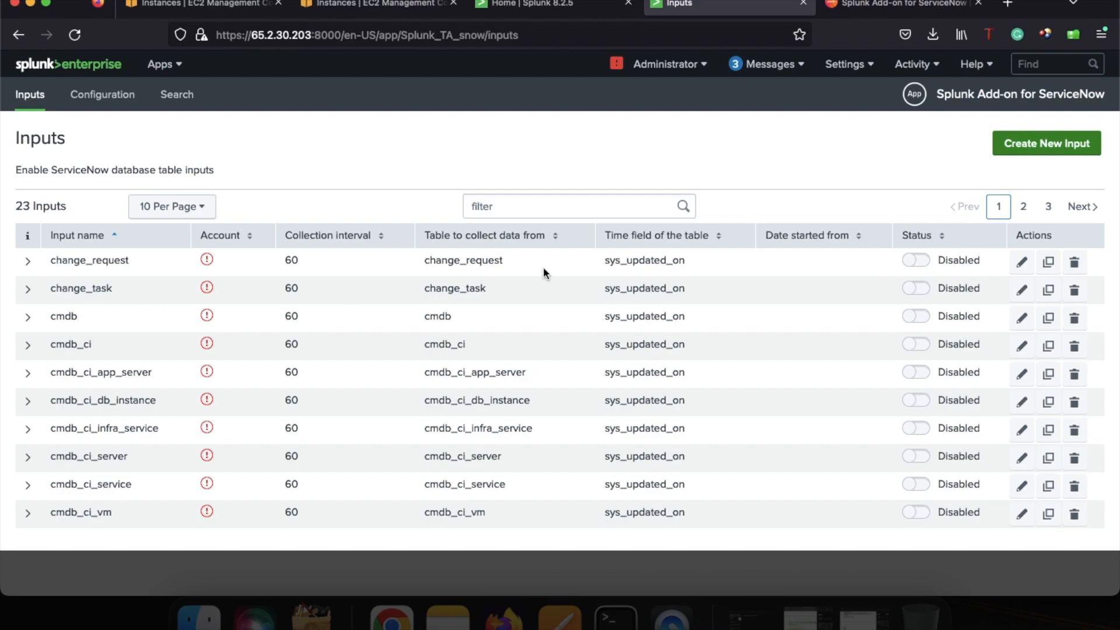
# View the second page of add-on inputs, then go to the Configuration page
pyautogui.click(1023, 207)
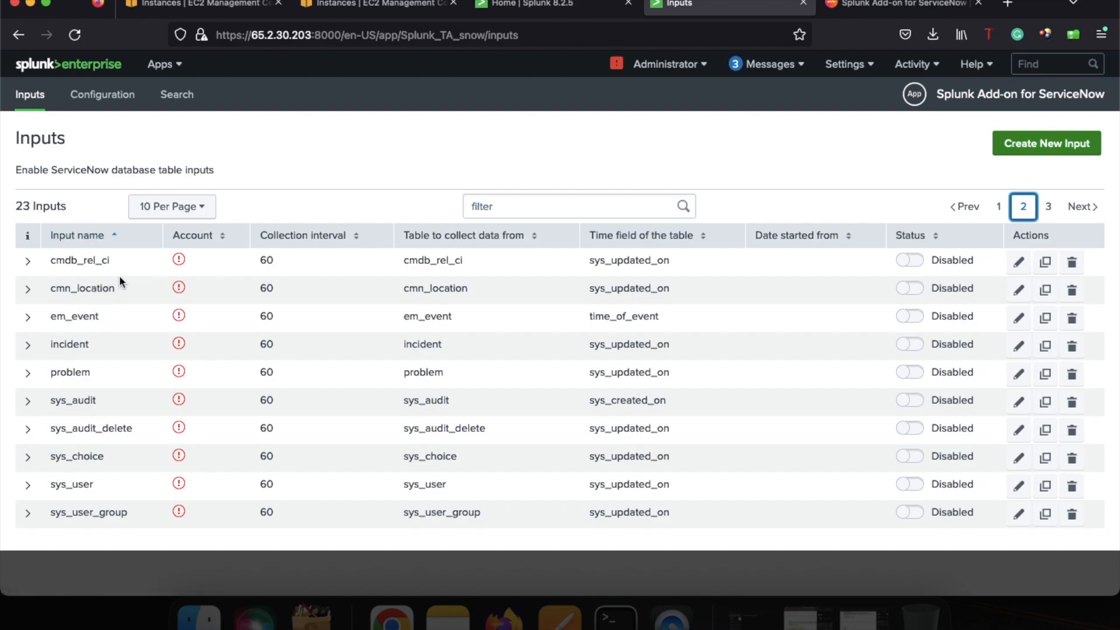
pyautogui.click(102, 105)
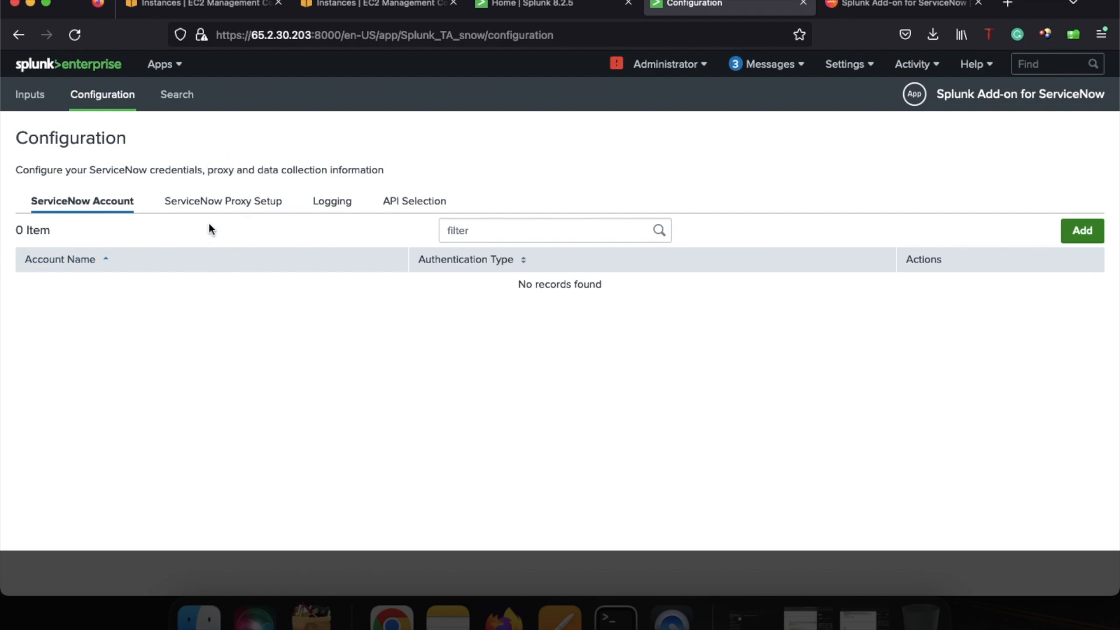
# Check the Proxy Setup and Logging settings, leave the logging level at INFO, and open the Search page
pyautogui.click(238, 205)
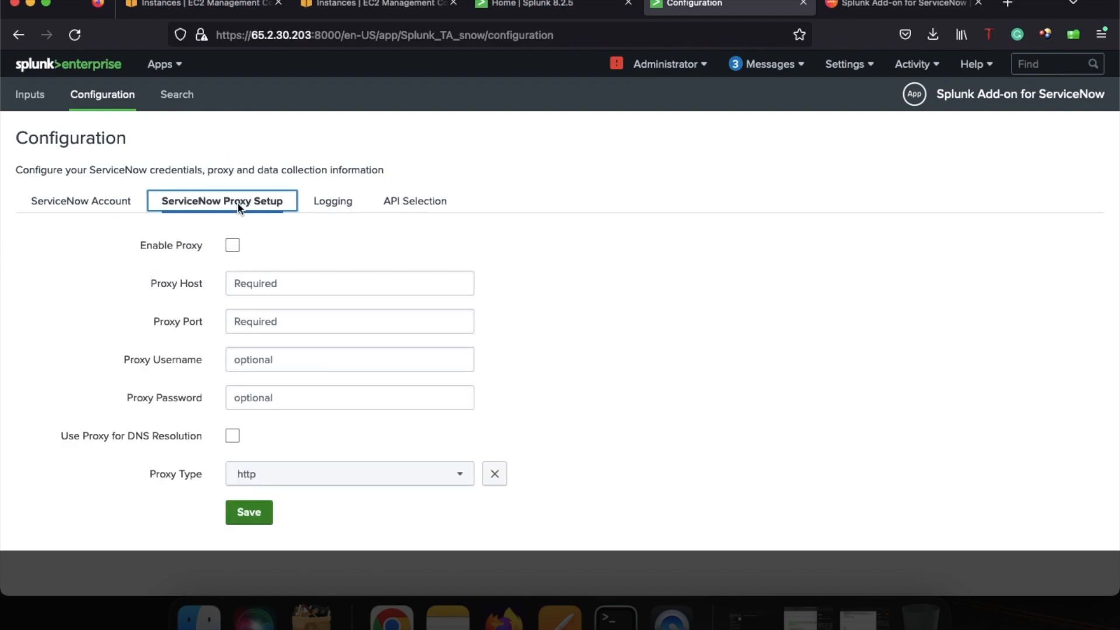
pyautogui.click(341, 209)
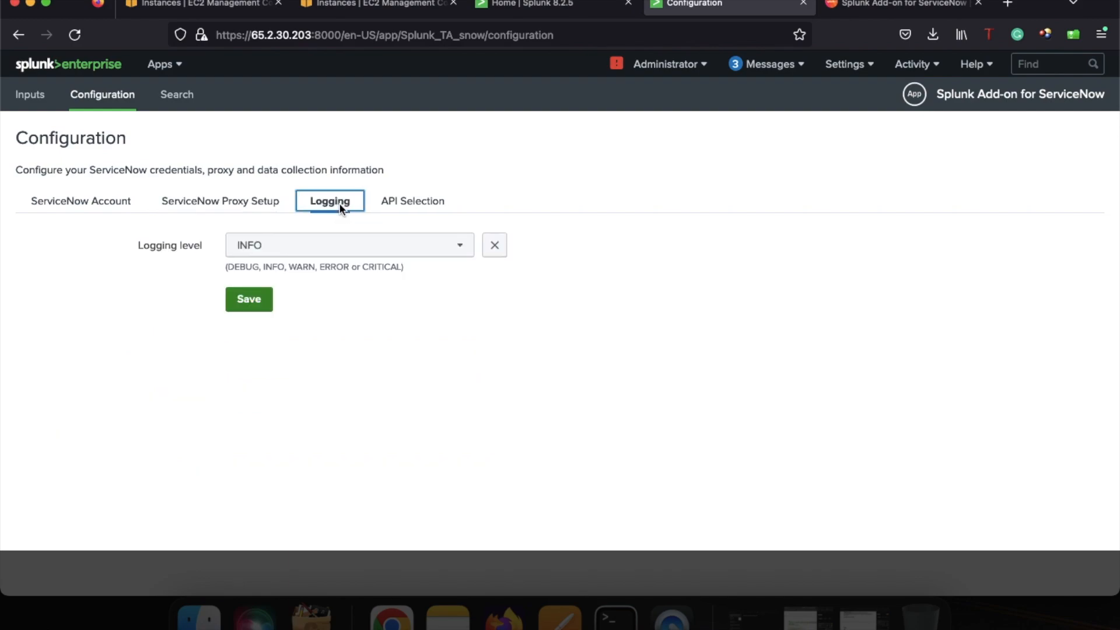
pyautogui.click(371, 251)
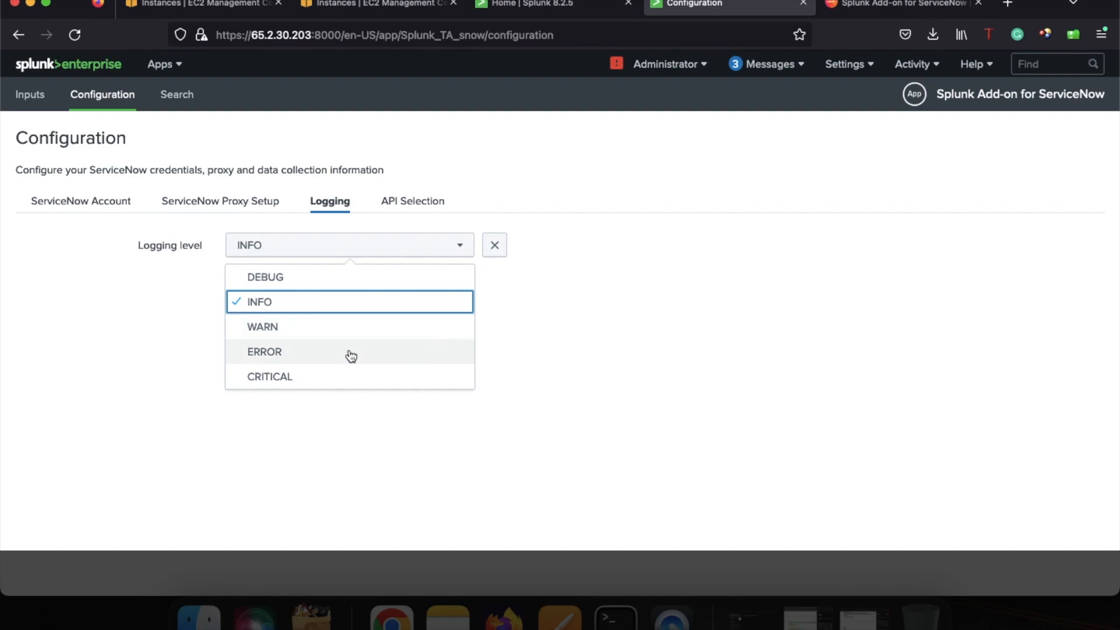
pyautogui.click(581, 308)
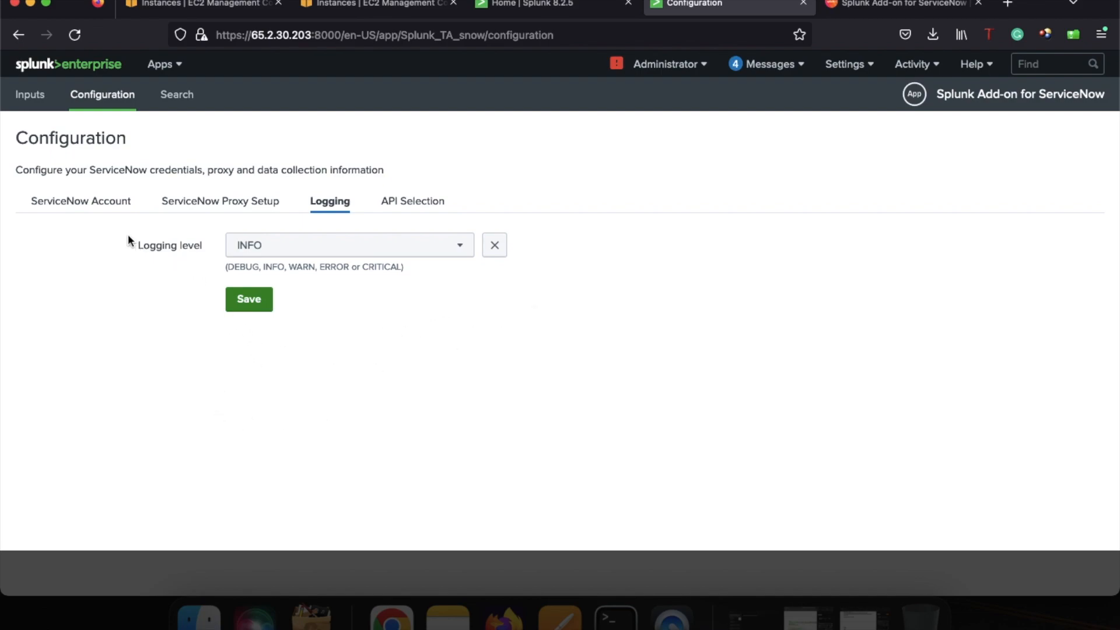
pyautogui.click(178, 106)
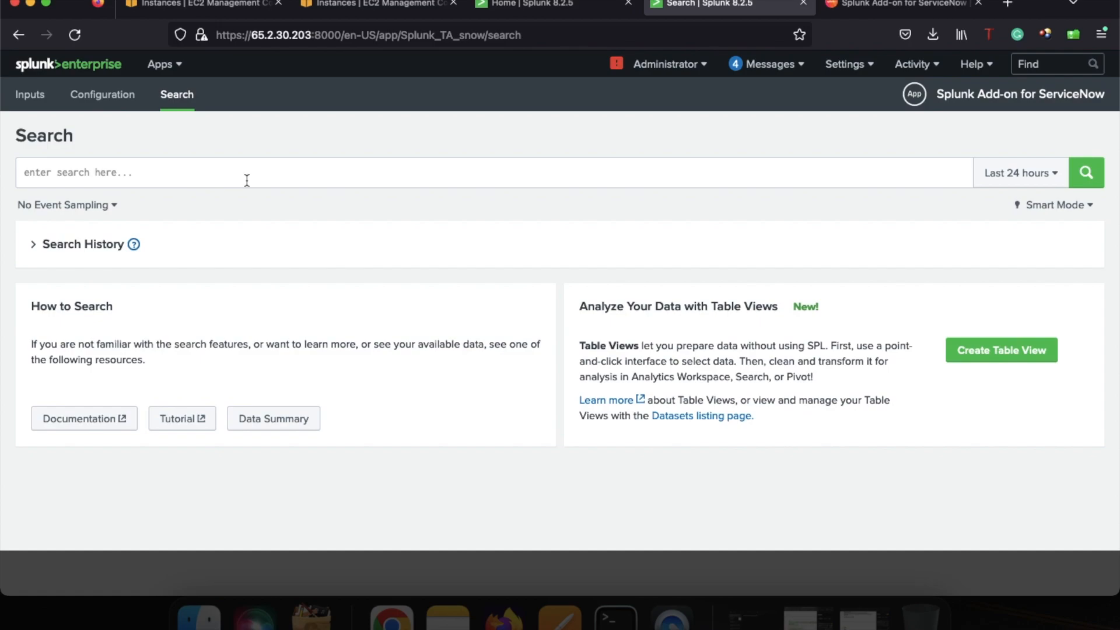
# Return to the add-on's Configuration page showing an empty ServiceNow Account list
pyautogui.click(117, 101)
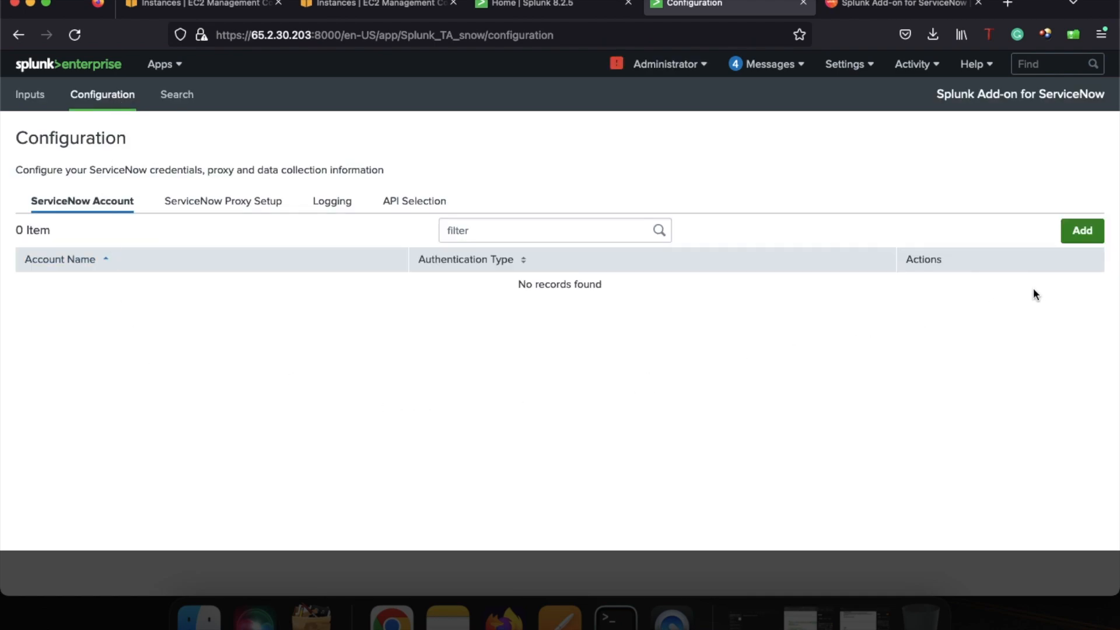
# Add a new ServiceNow account and enter the account name snowtosplunk
pyautogui.click(1084, 231)
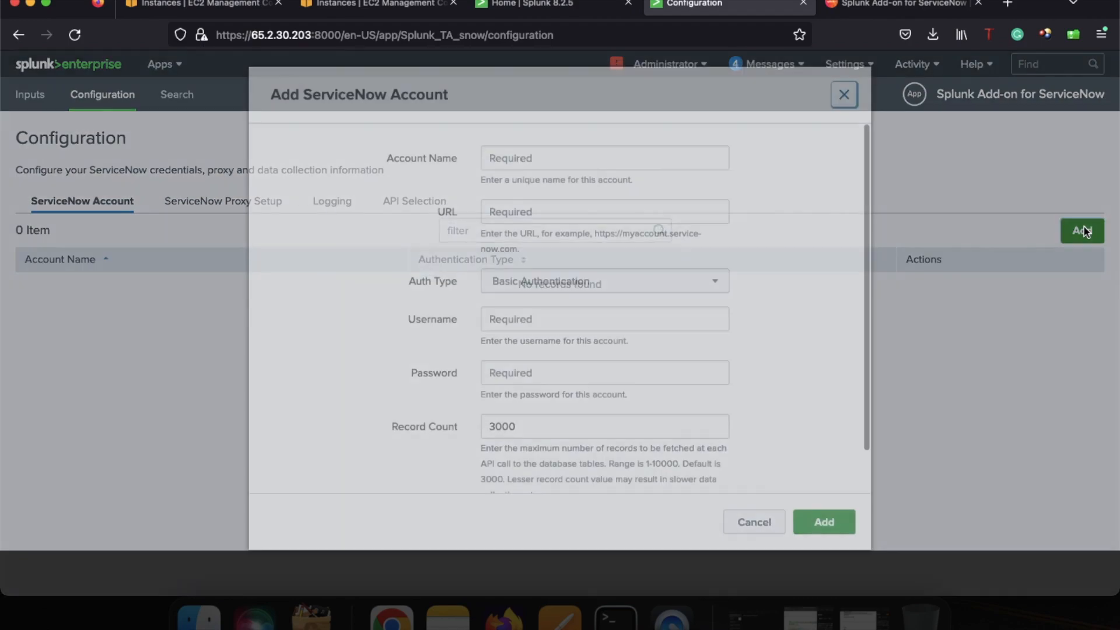
pyautogui.click(653, 172)
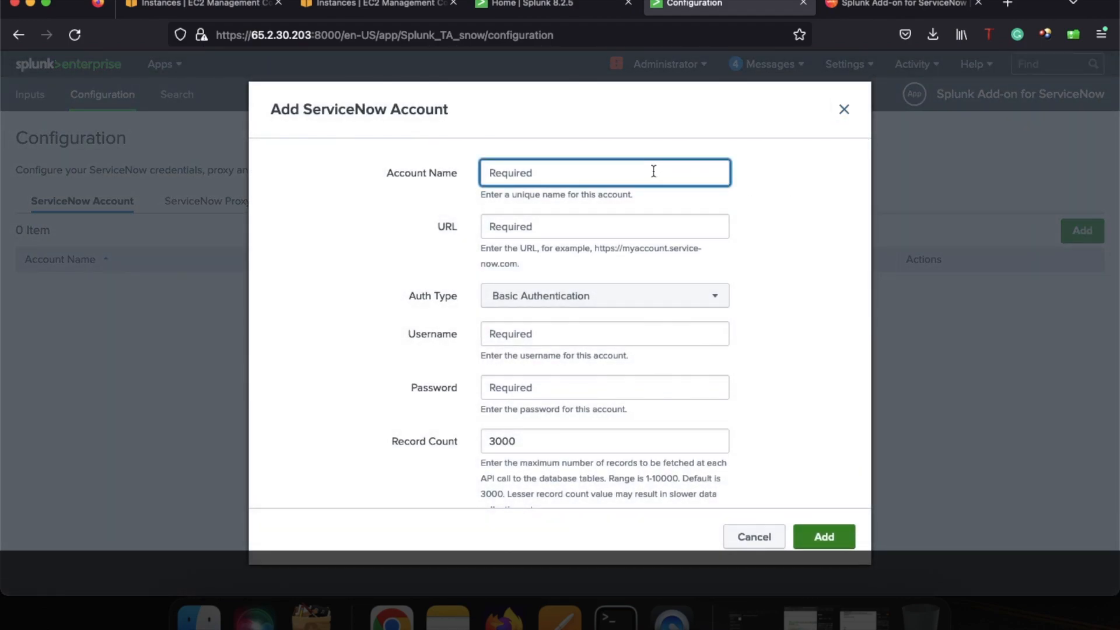
pyautogui.write('snow_addo')
pyautogui.press('BackSpace')
pyautogui.press('BackSpace')
pyautogui.press('BackSpace')
pyautogui.press('BackSpace')
pyautogui.write('tosplunk')
pyautogui.click(392, 616)
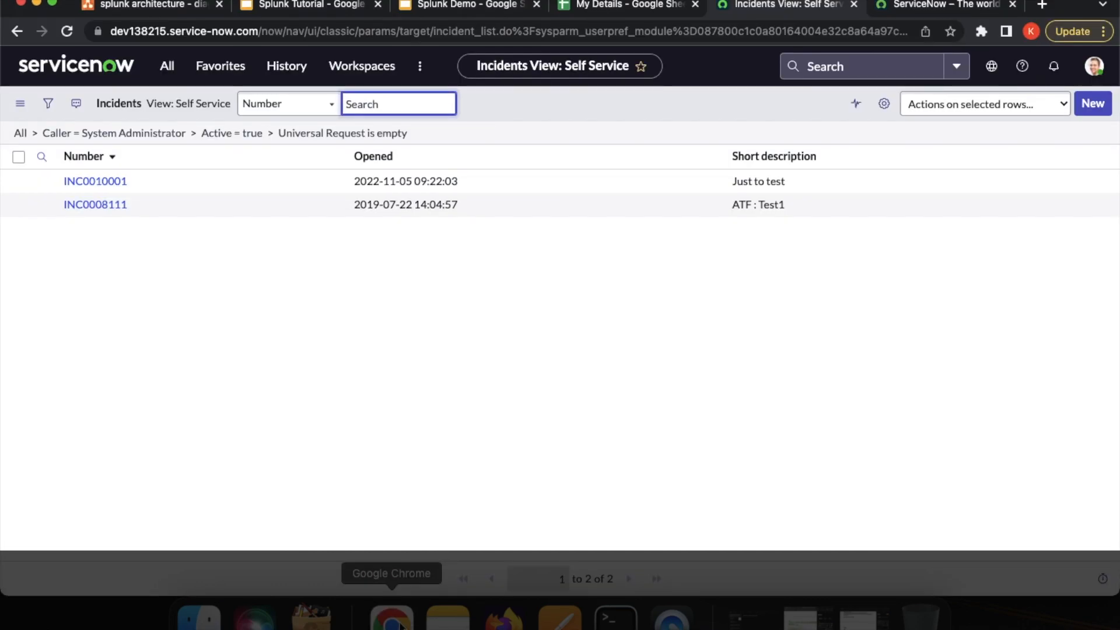
pyautogui.click(258, 32)
pyautogui.click(260, 35)
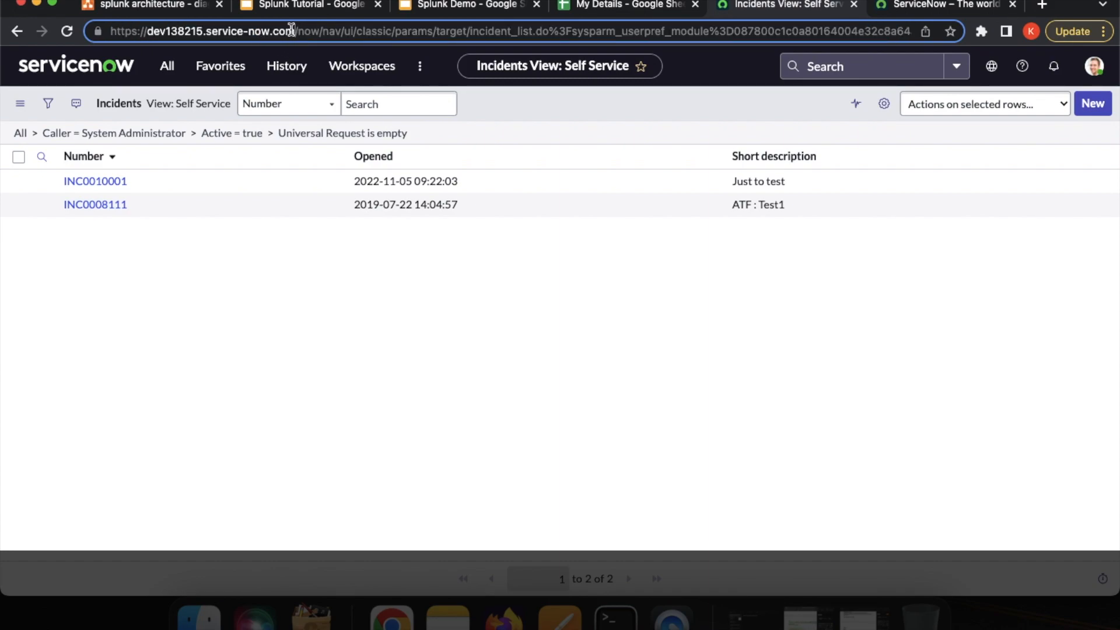
pyautogui.moveTo(295, 32); pyautogui.dragTo(118, 29)
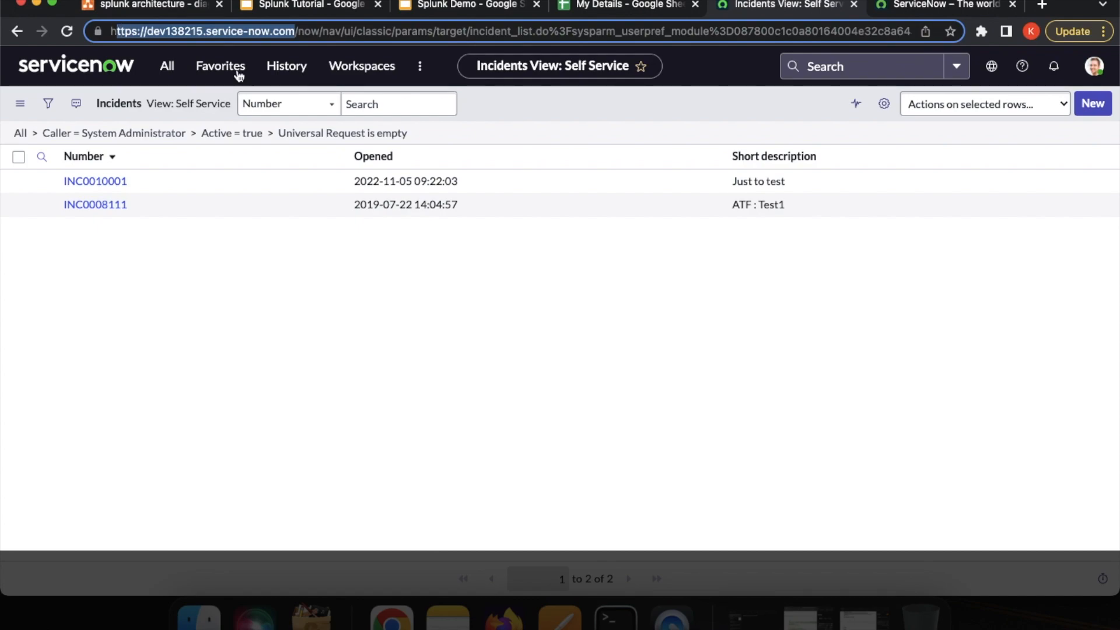
pyautogui.hotkey('shift', 'Left')
pyautogui.press('super+c')
pyautogui.click(503, 615)
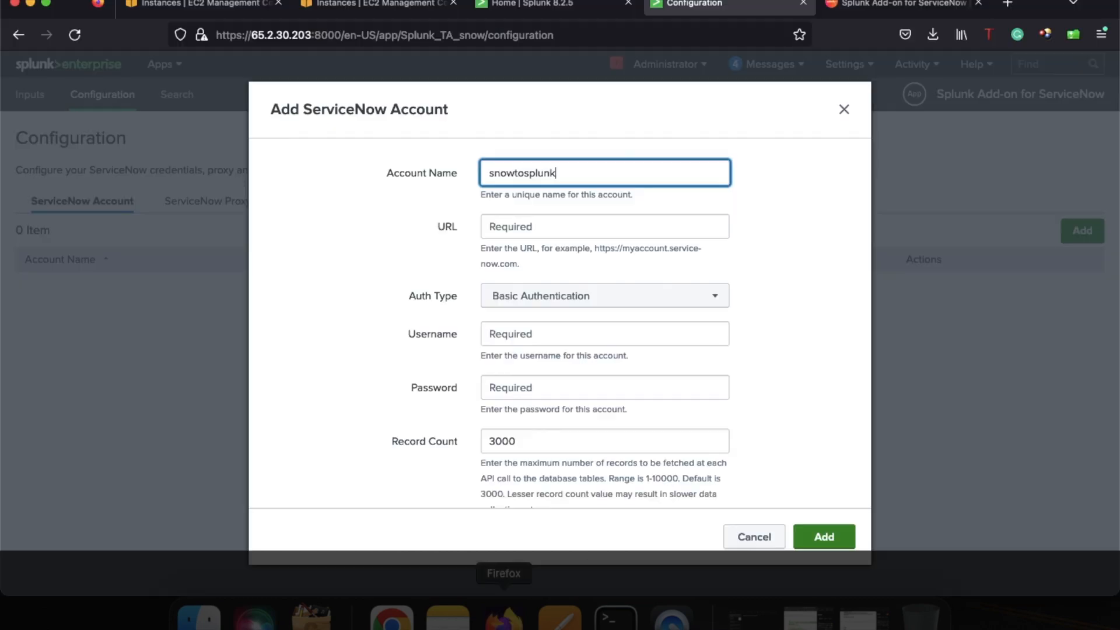
pyautogui.click(568, 232)
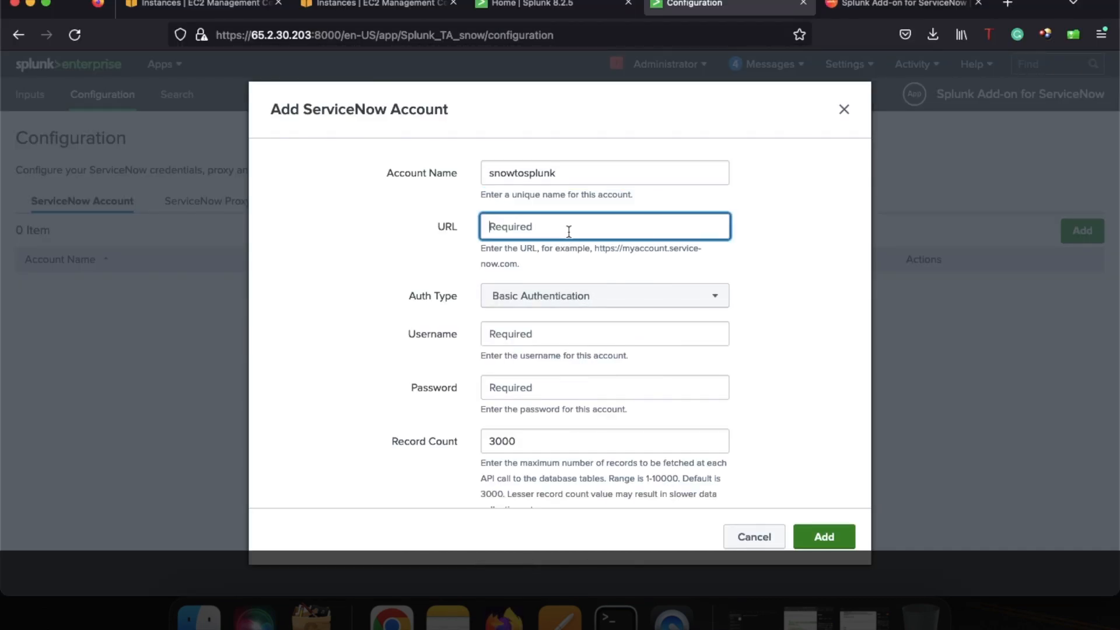
pyautogui.press('super+v')
pyautogui.press('BackSpace')
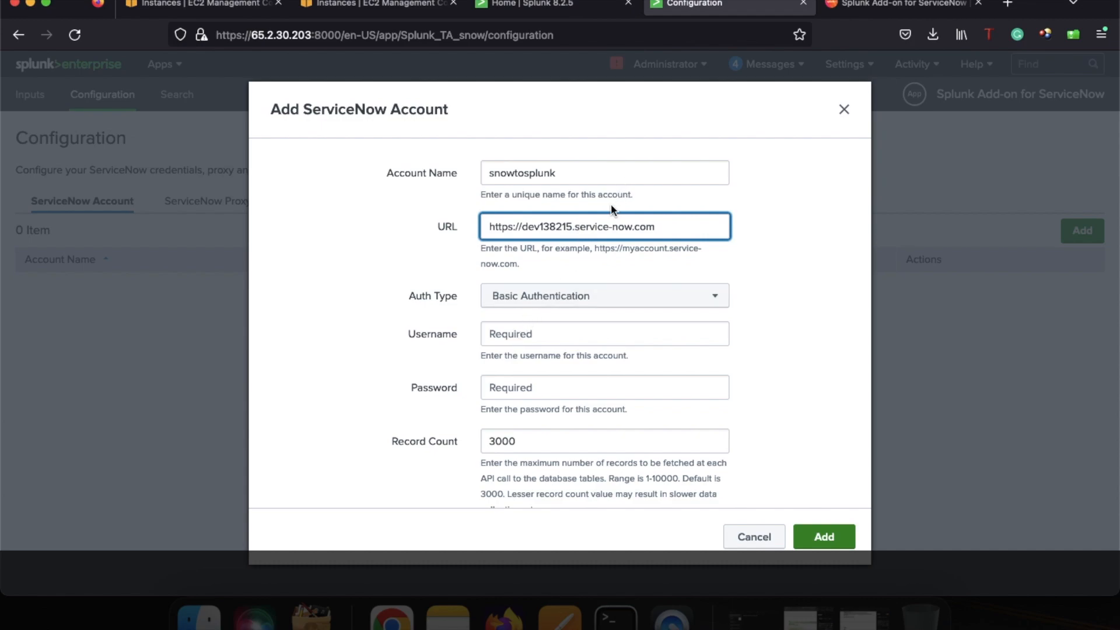
# Enter username admin and the ServiceNow account password
pyautogui.click(534, 333)
pyautogui.write('admin')
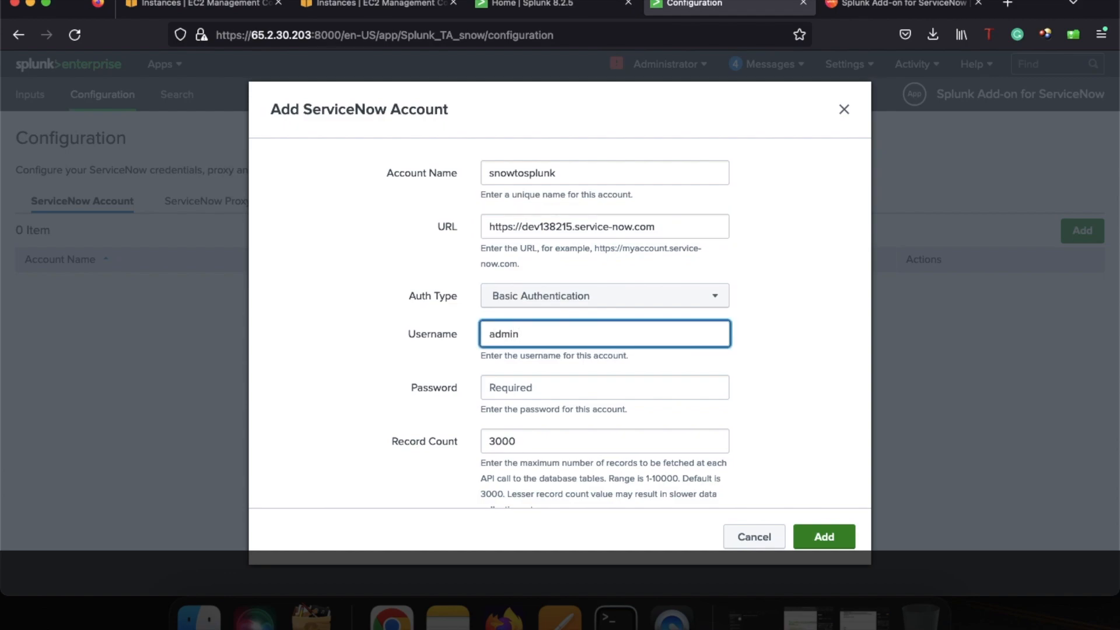
pyautogui.click(534, 388)
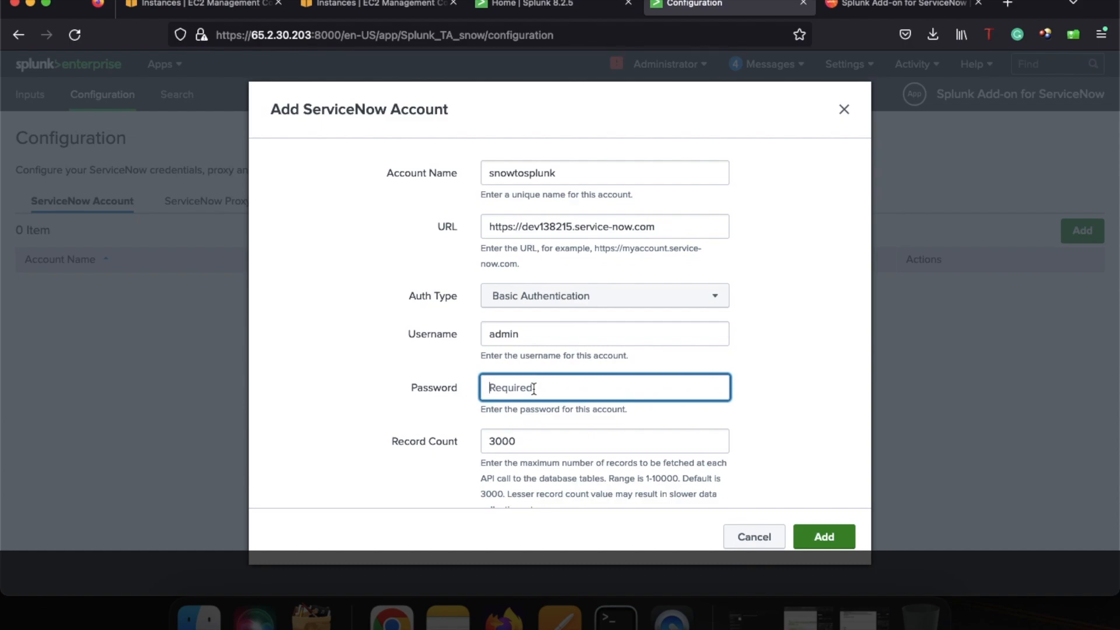
pyautogui.write('••••••••••')
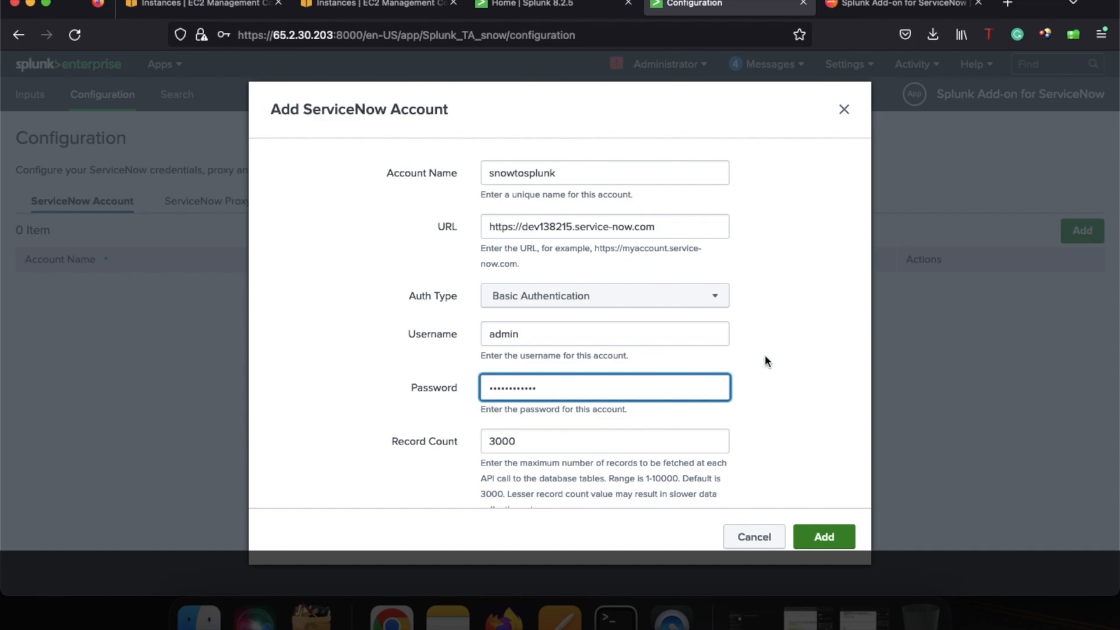
pyautogui.scroll(-2, 788, 360)
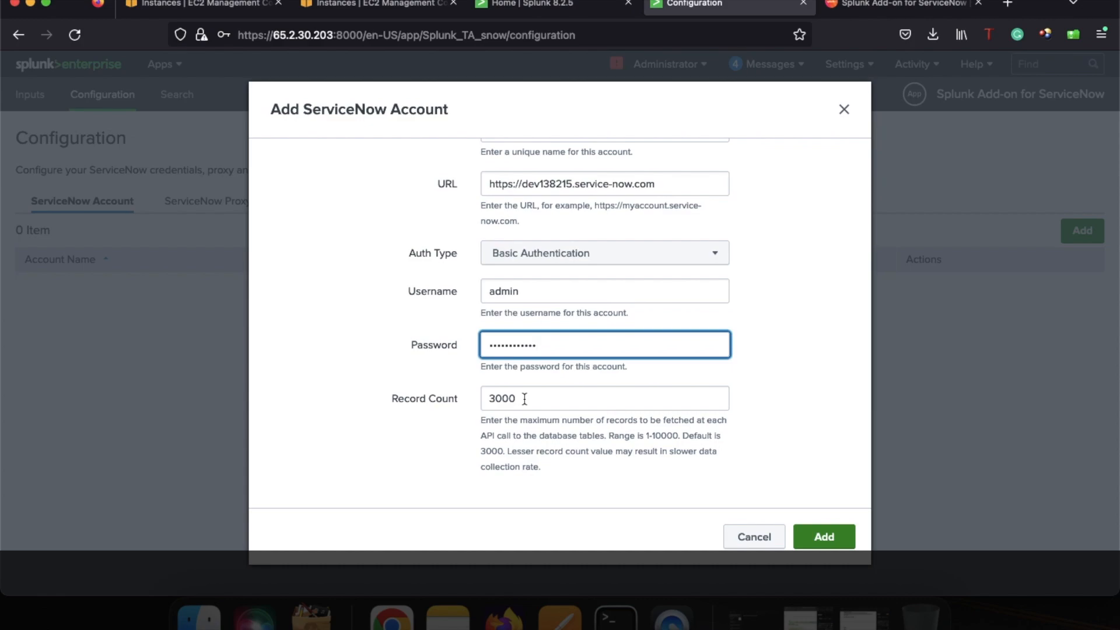
pyautogui.doubleClick(502, 400)
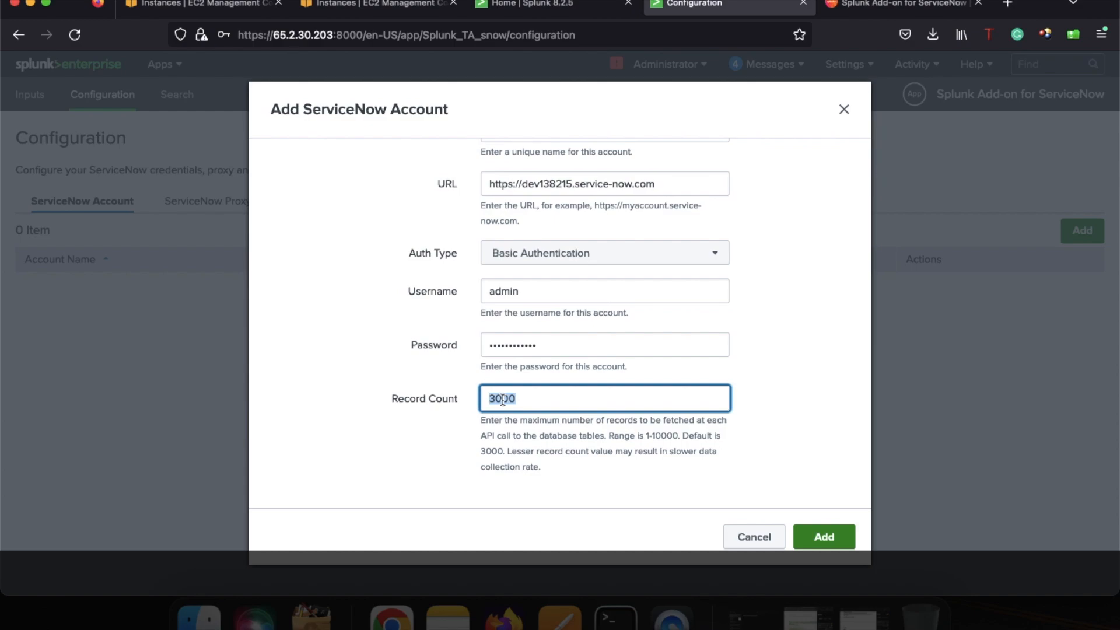
pyautogui.click(640, 402)
pyautogui.doubleClick(495, 396)
# Add the snowtosplunk account, decline Firefox's save-login prompt, and cancel a second empty account form
pyautogui.click(824, 538)
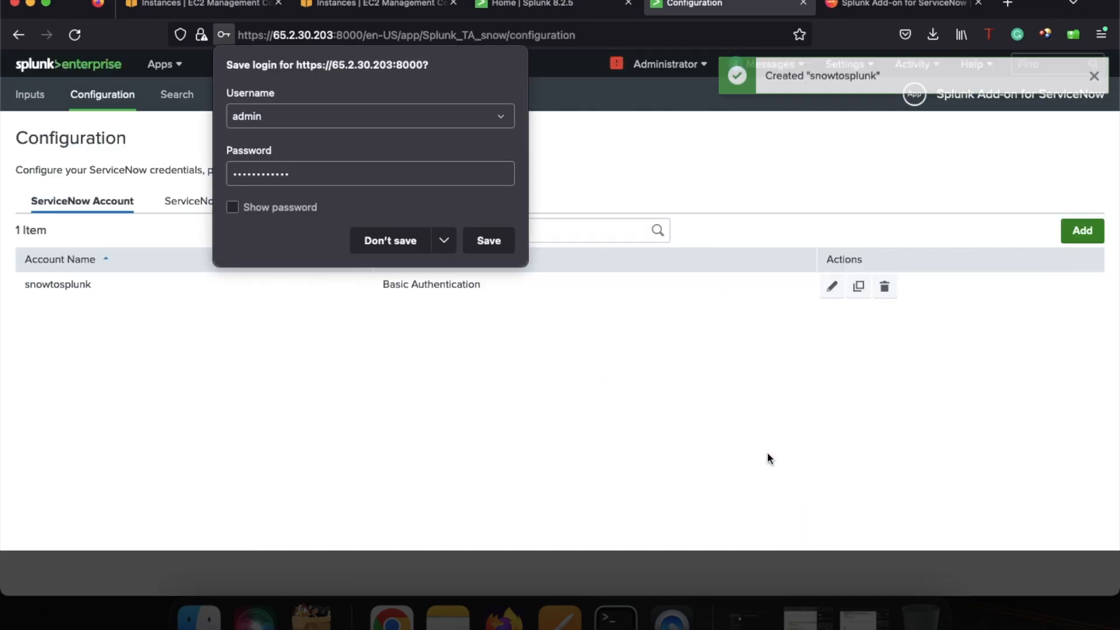
pyautogui.click(422, 244)
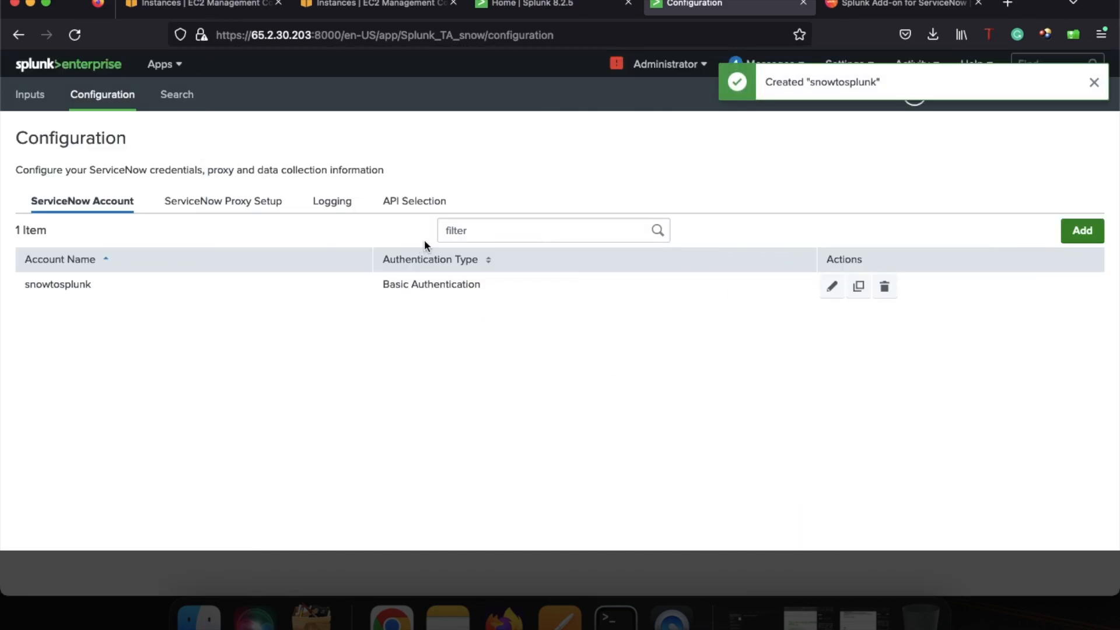
pyautogui.click(1081, 230)
pyautogui.scroll(-2, 632, 424)
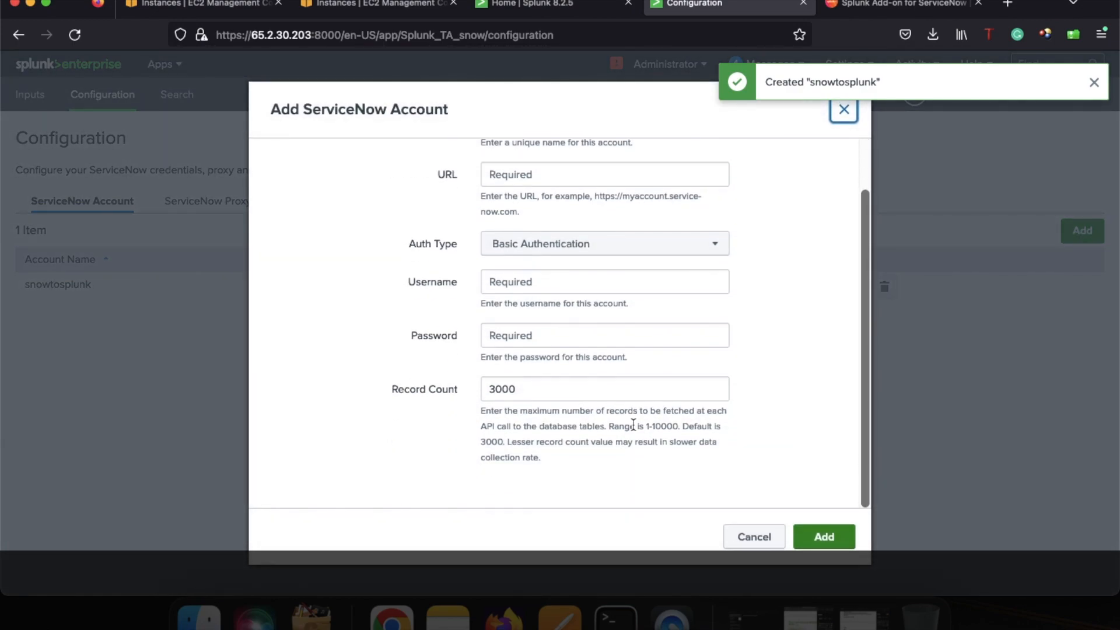
pyautogui.click(754, 537)
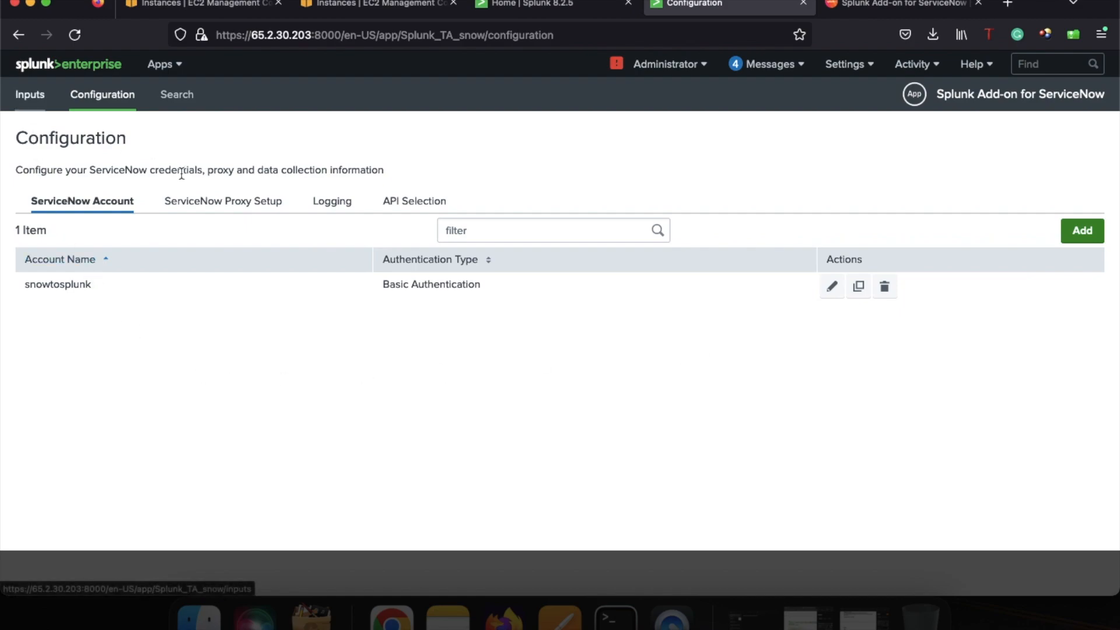
# Save the add-on logging level as INFO, view the Inputs page, then return to the EC2 tab
pyautogui.click(333, 205)
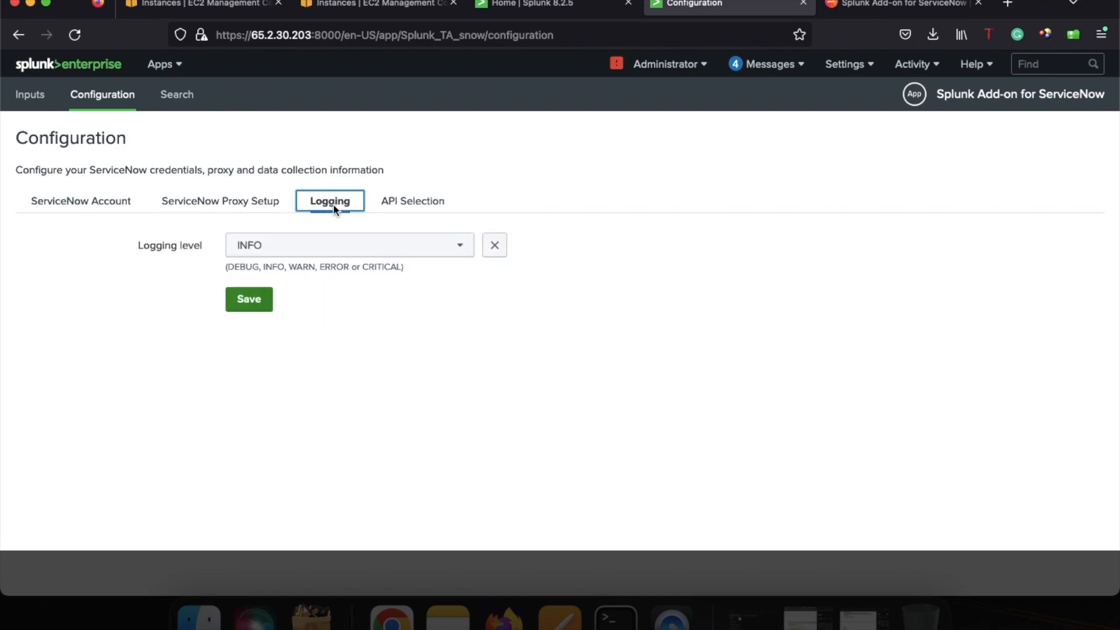
pyautogui.click(365, 251)
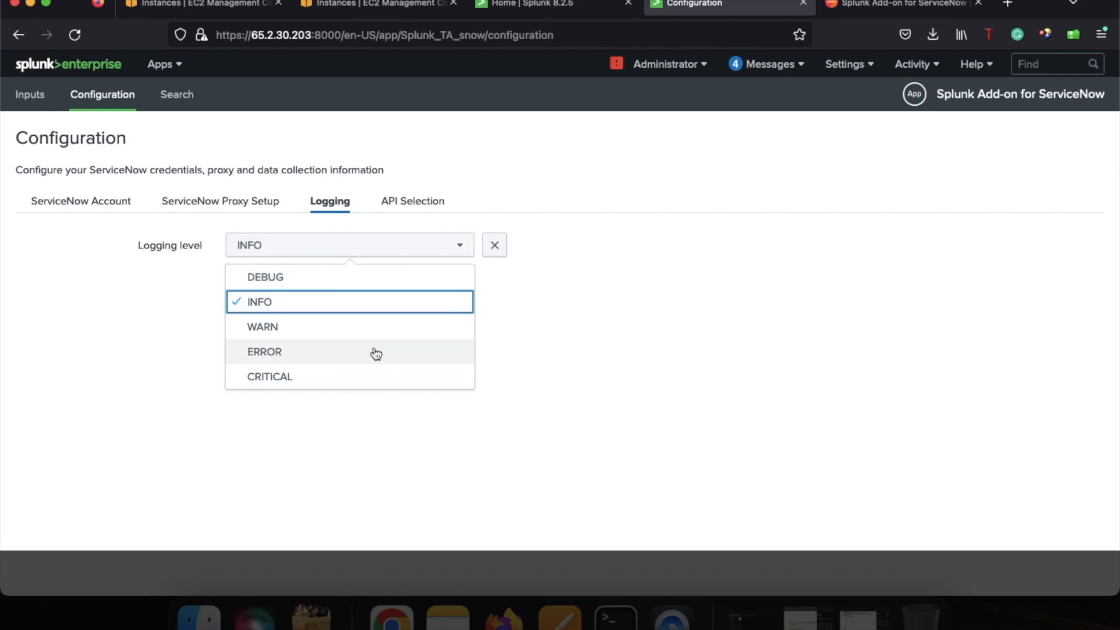
pyautogui.click(544, 291)
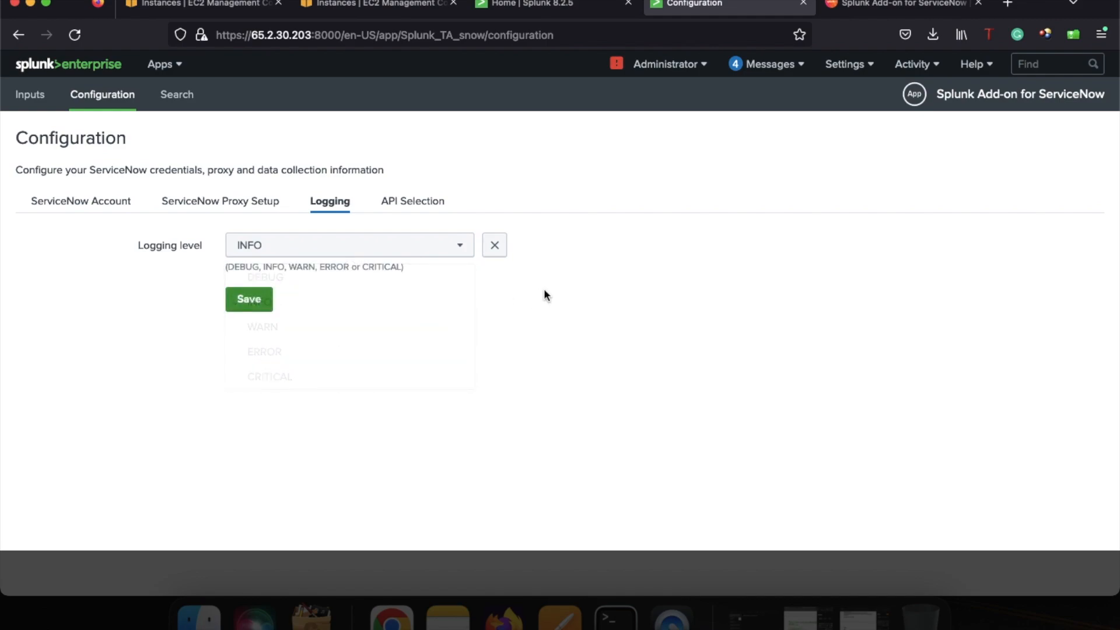
pyautogui.click(261, 299)
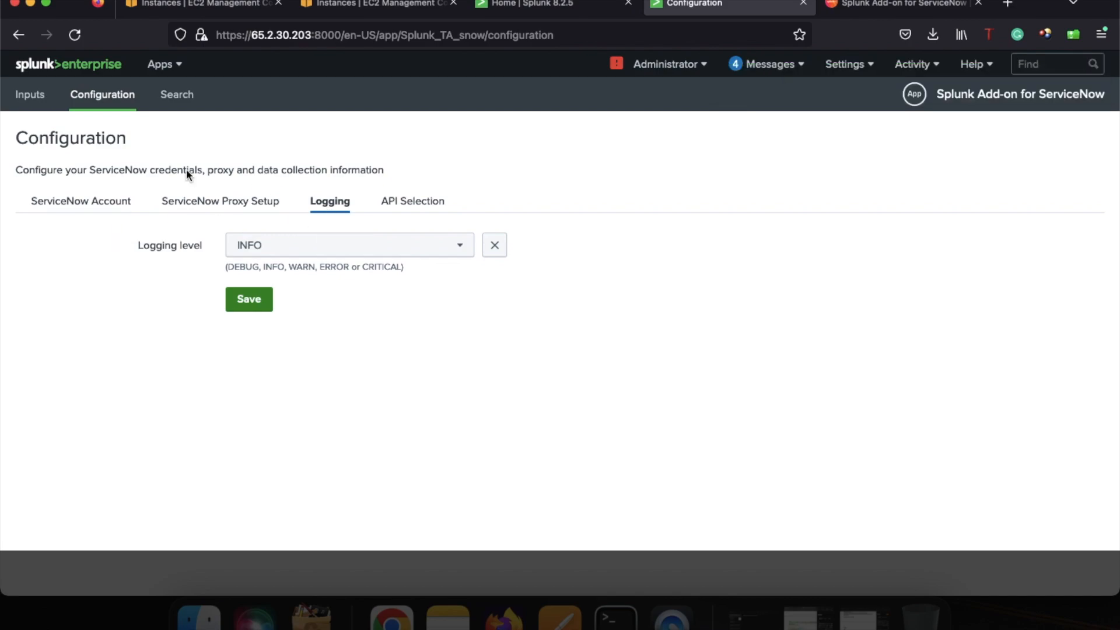
pyautogui.click(30, 96)
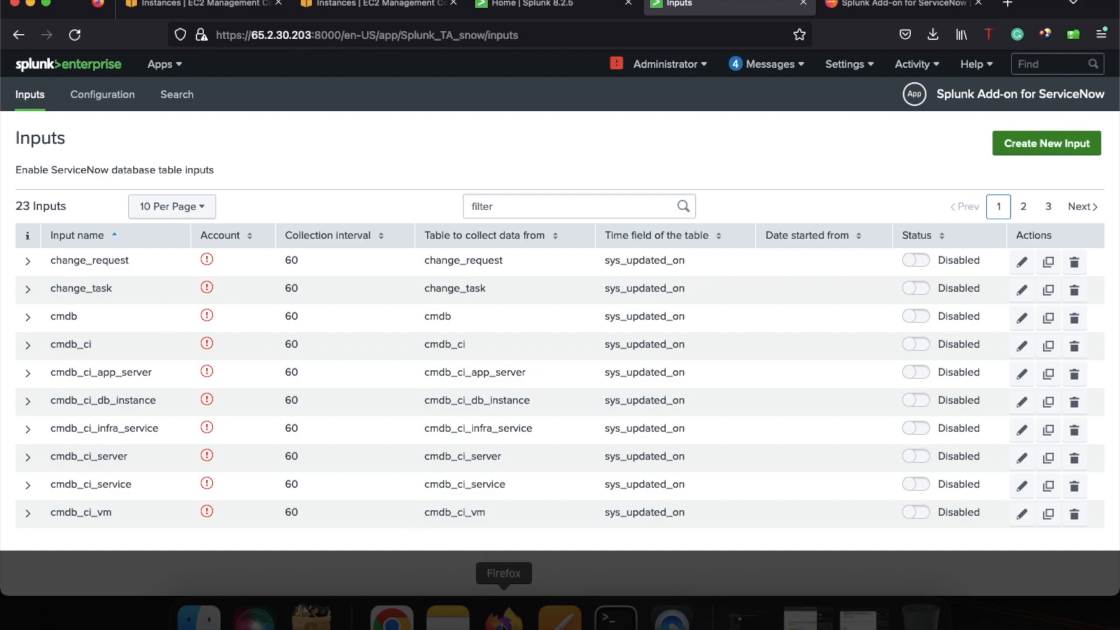
pyautogui.click(246, 9)
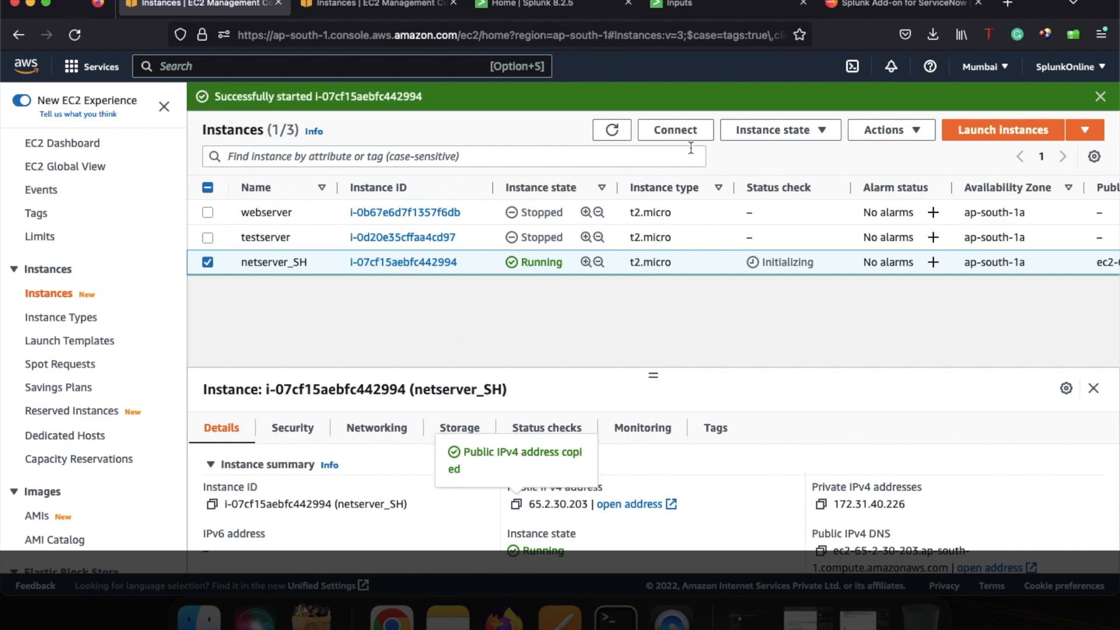
# Copy netserver_SH's example ssh command from its Connect page and open a Terminal
pyautogui.click(675, 130)
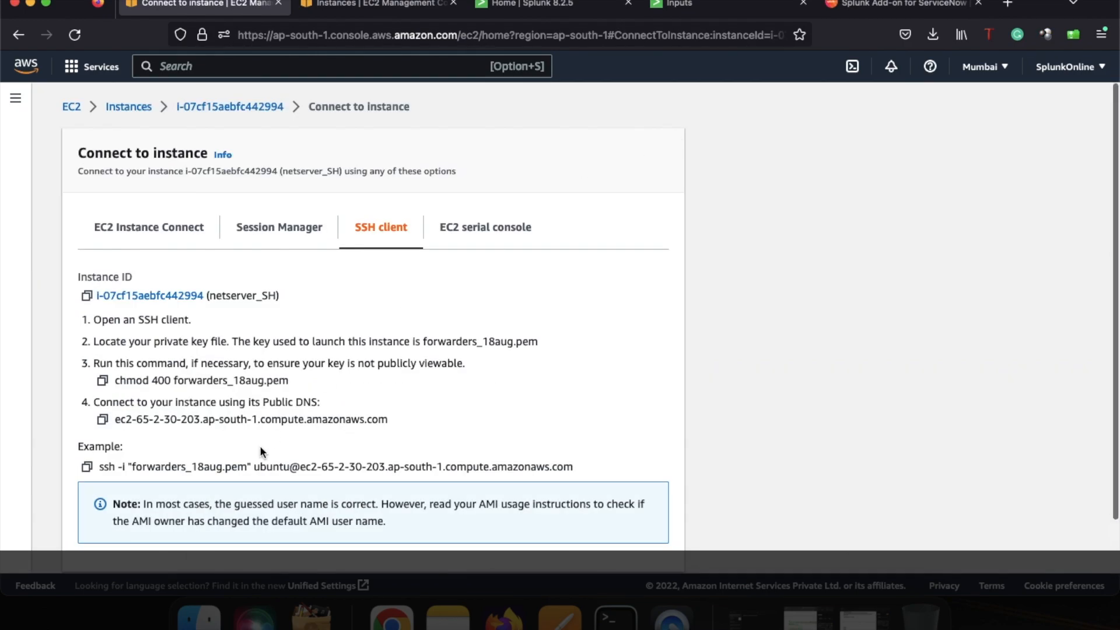
pyautogui.click(87, 468)
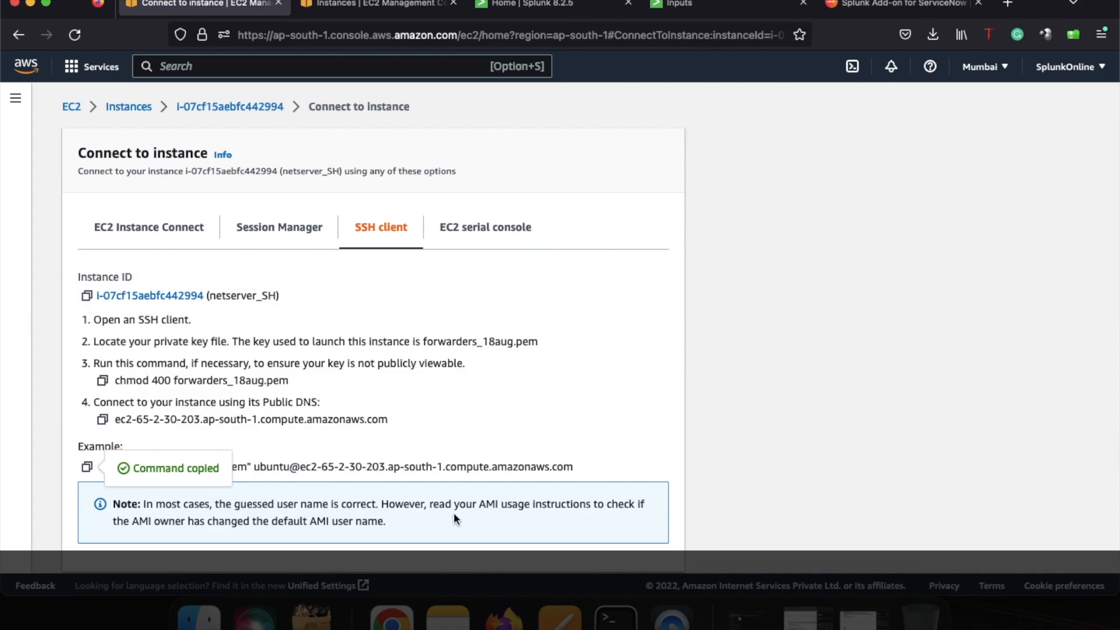
pyautogui.click(617, 620)
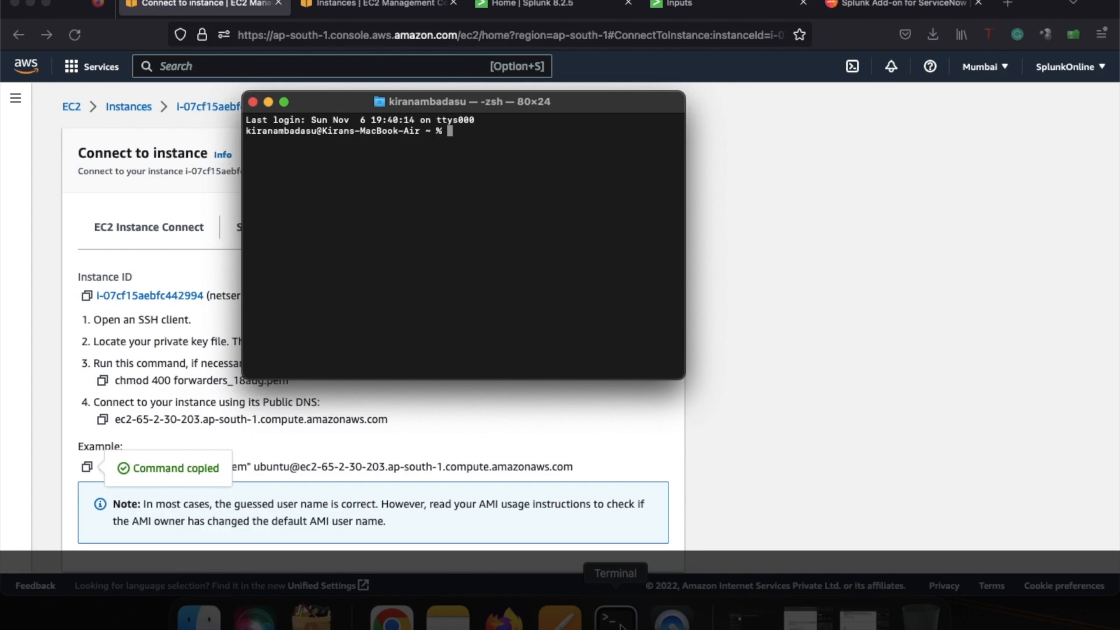
# Enlarge the terminal text, go to documents/pemfiles, and SSH into netserver, accepting the host key
pyautogui.press('super+equal')
pyautogui.press('super+equal')
pyautogui.press('super+equal')
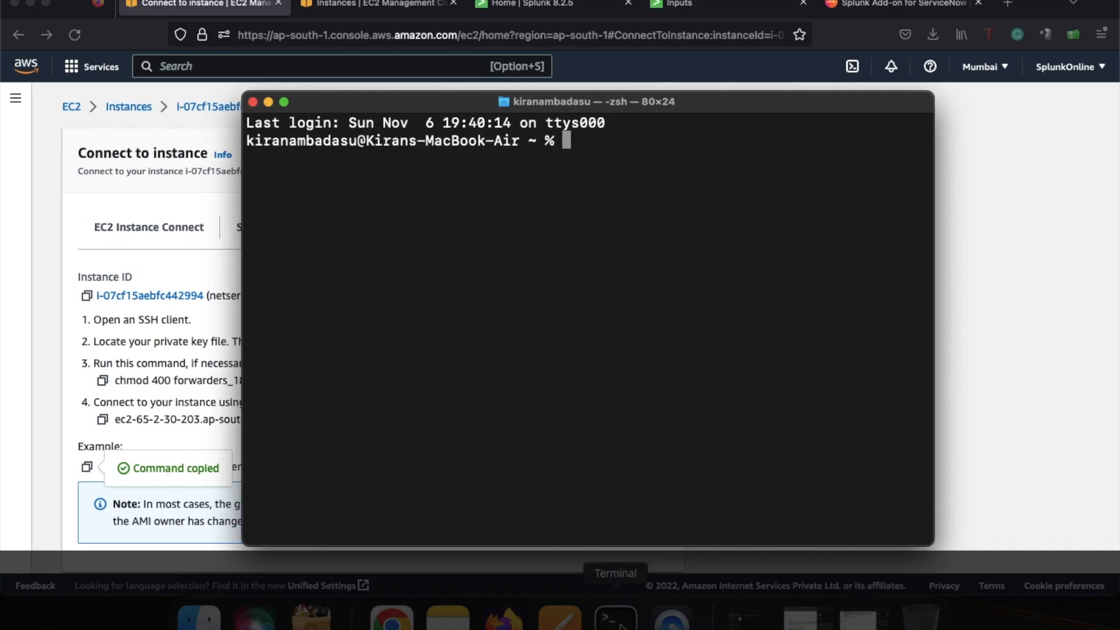
pyautogui.write('cd document')
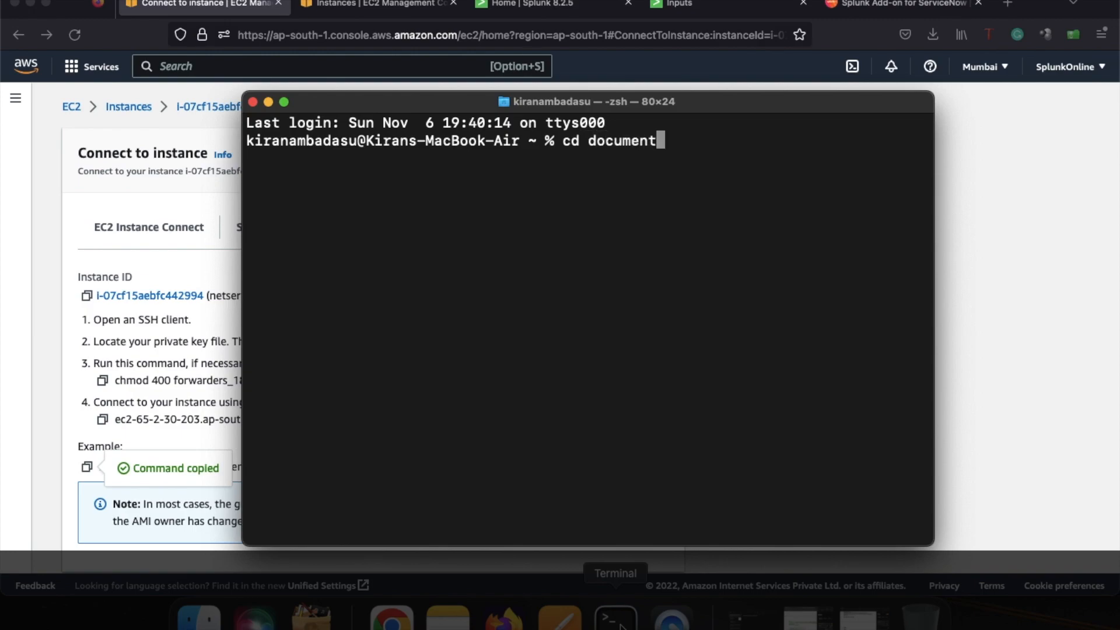
pyautogui.write('s/pemfiles')
pyautogui.press('Return')
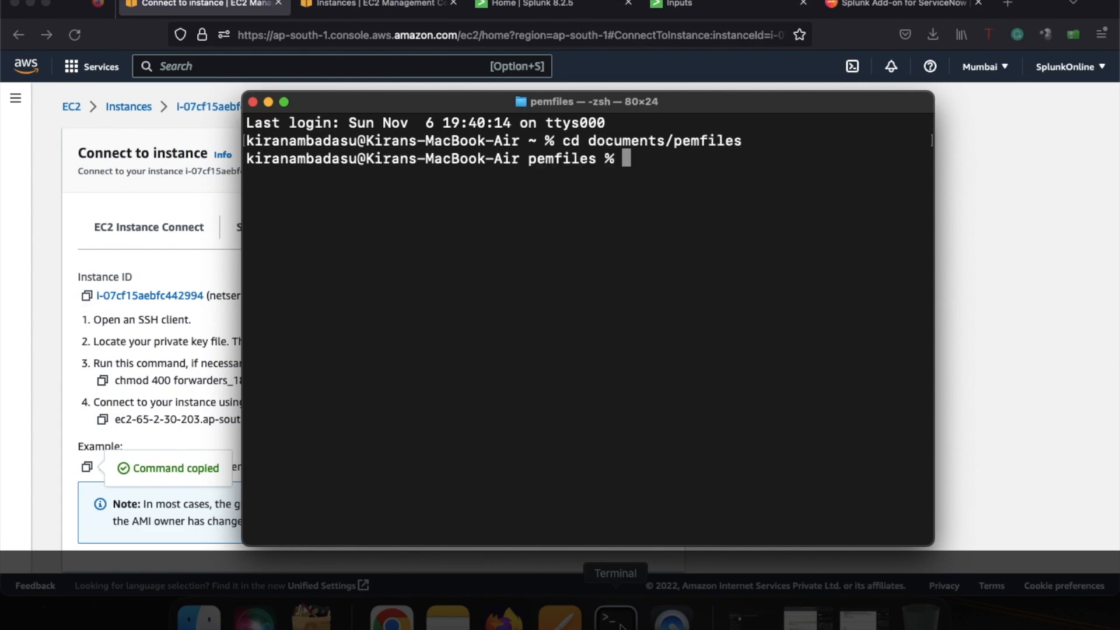
pyautogui.press('super+v')
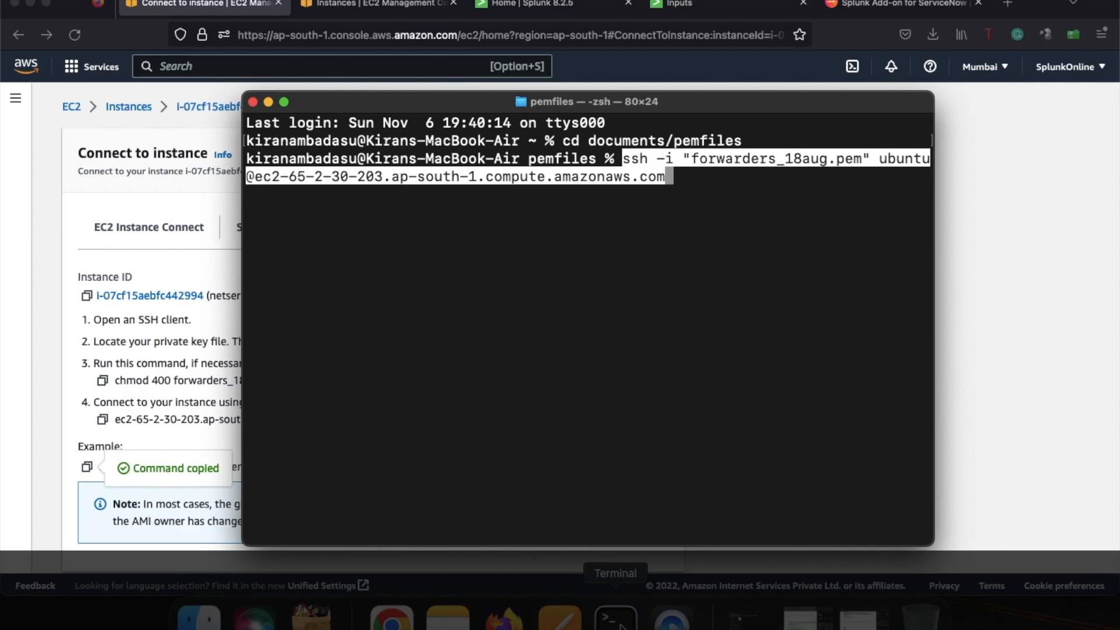
pyautogui.press('Return')
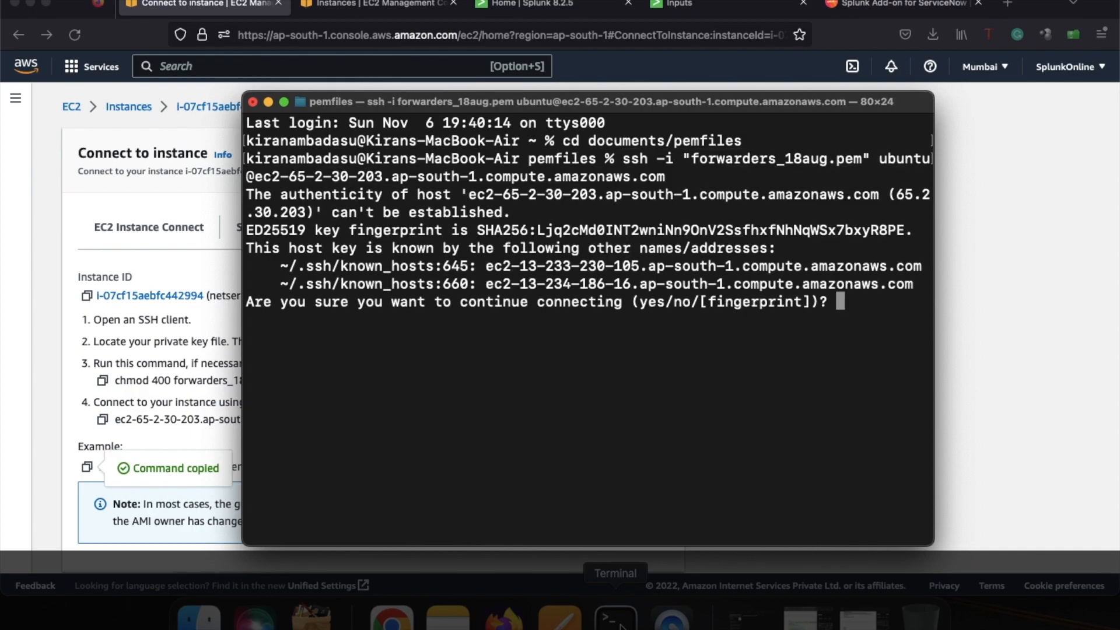
pyautogui.write('yes')
pyautogui.press('Return')
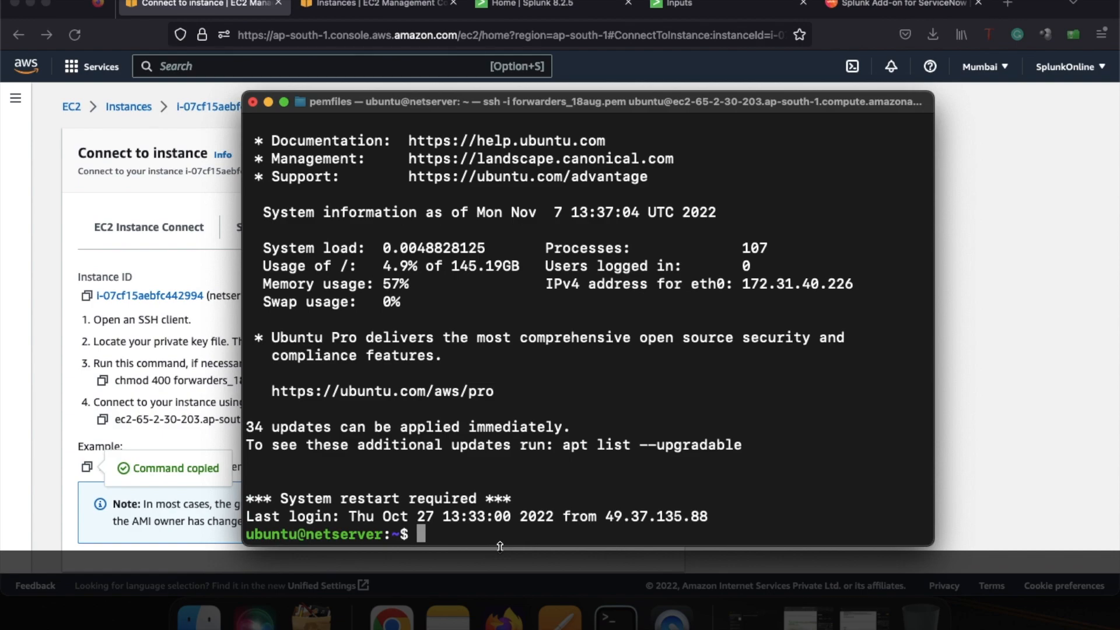
# Become root with sudo su, list /opt/splunk/etc with ls -lrt, and enter its apps directory
pyautogui.write('sudo su')
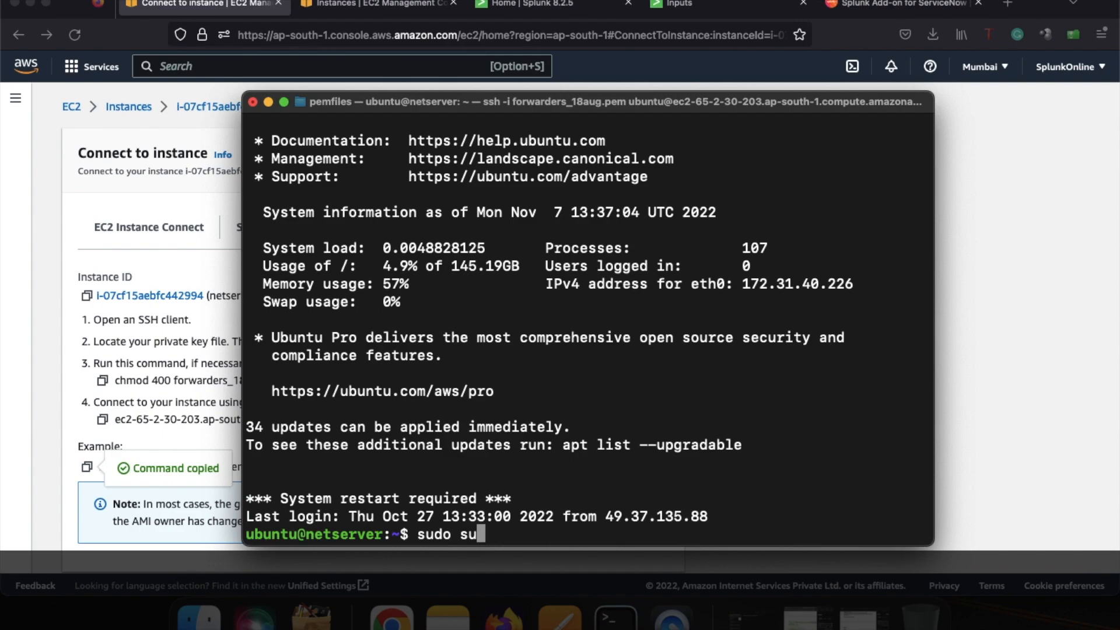
pyautogui.press('Return')
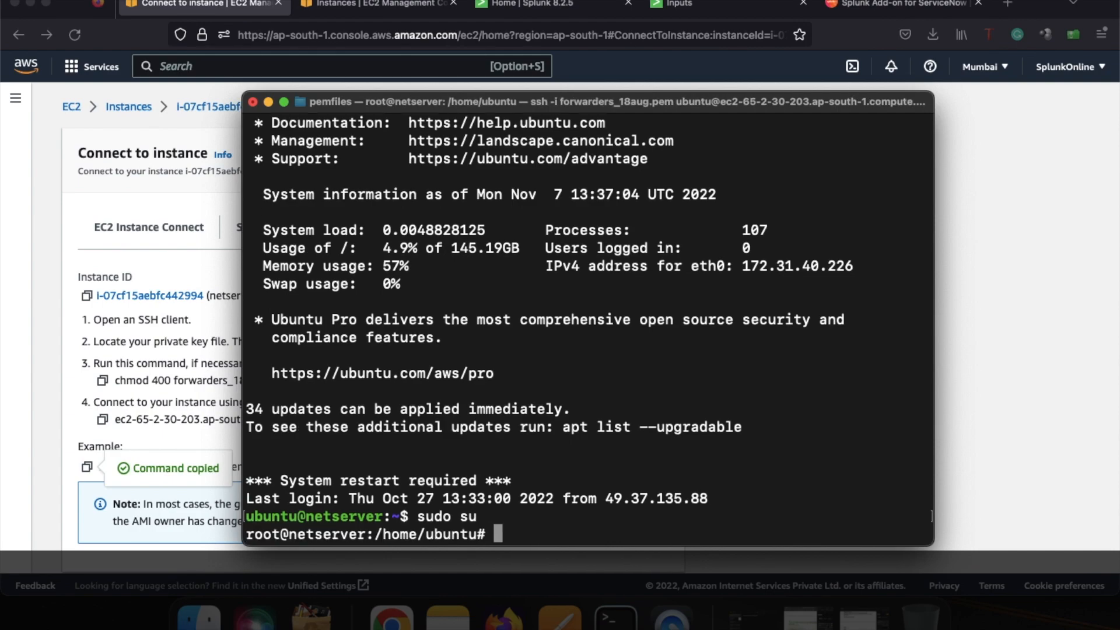
pyautogui.write('cd /opt/splunk/et')
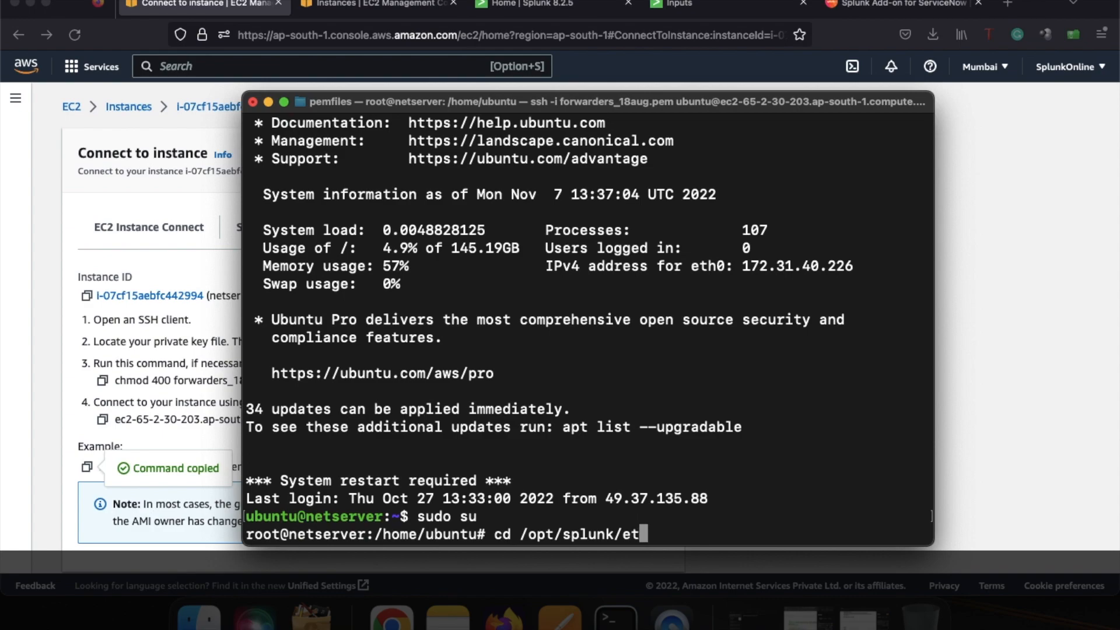
pyautogui.write('c')
pyautogui.press('Return')
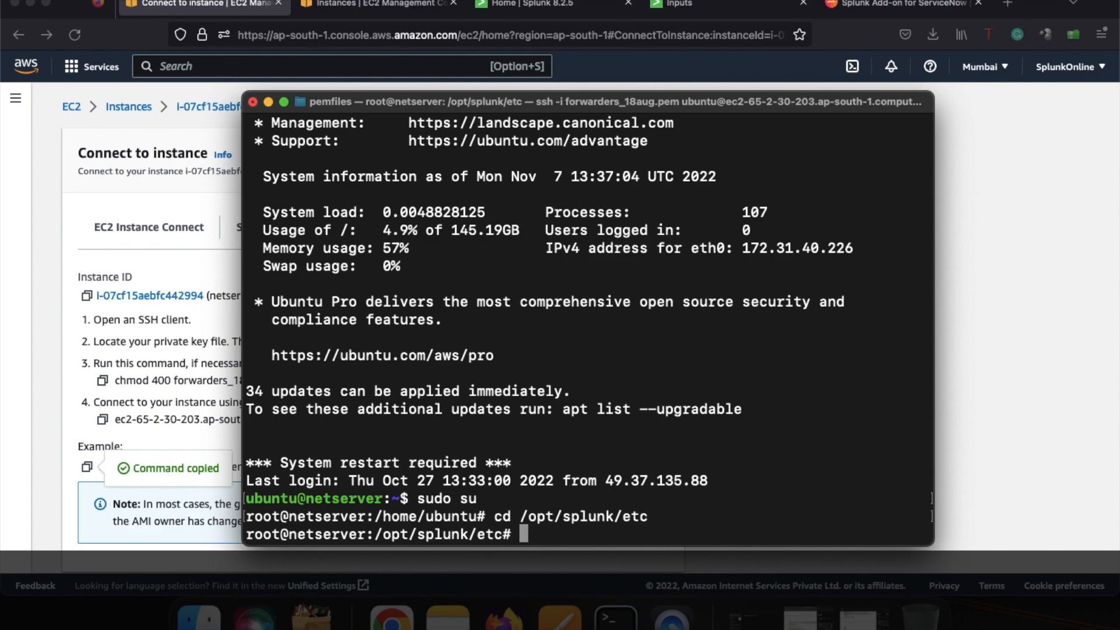
pyautogui.write('ls -lrt')
pyautogui.press('Return')
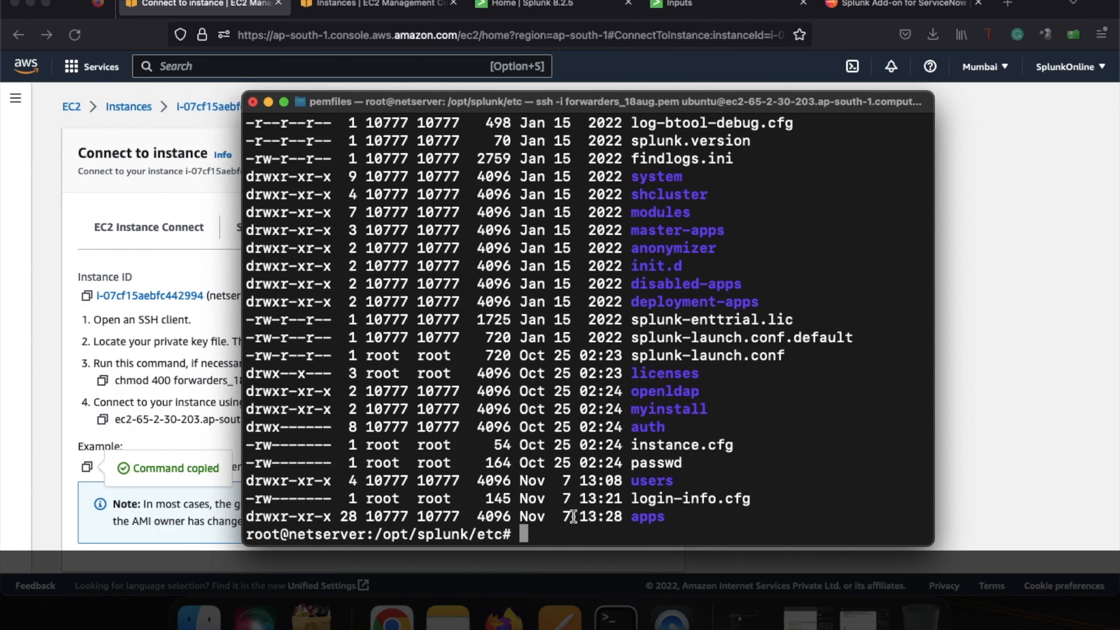
pyautogui.write('cd app')
pyautogui.write('s')
pyautogui.press('Return')
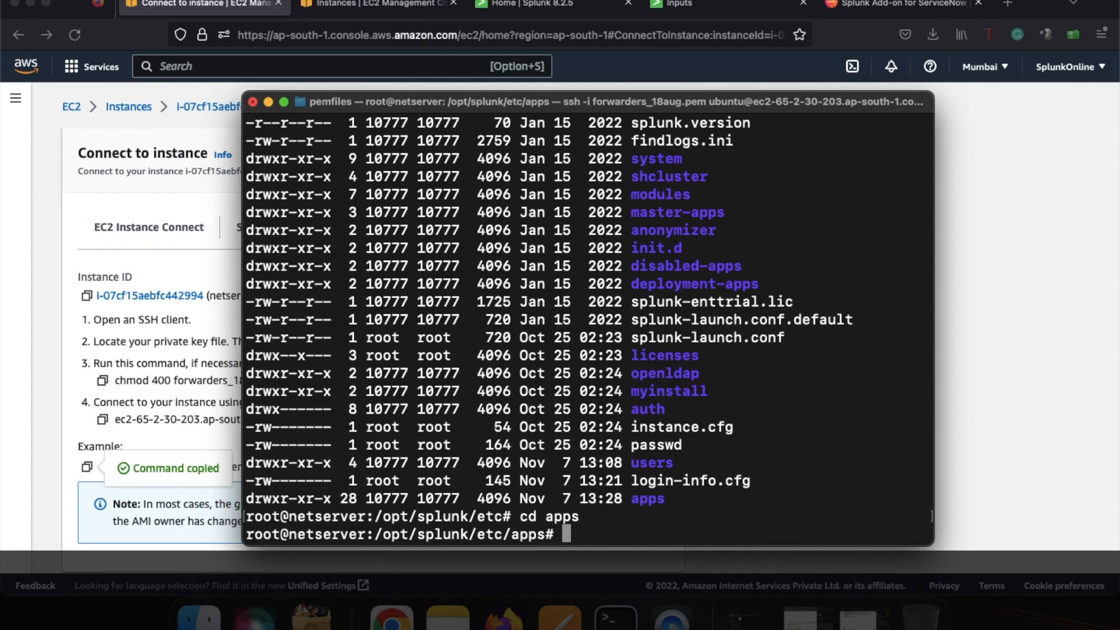
# List /opt/splunk/etc/apps with ls -lrt and highlight the Splunk_TA_snow folder in the output
pyautogui.write('ls -lrt')
pyautogui.press('Return')
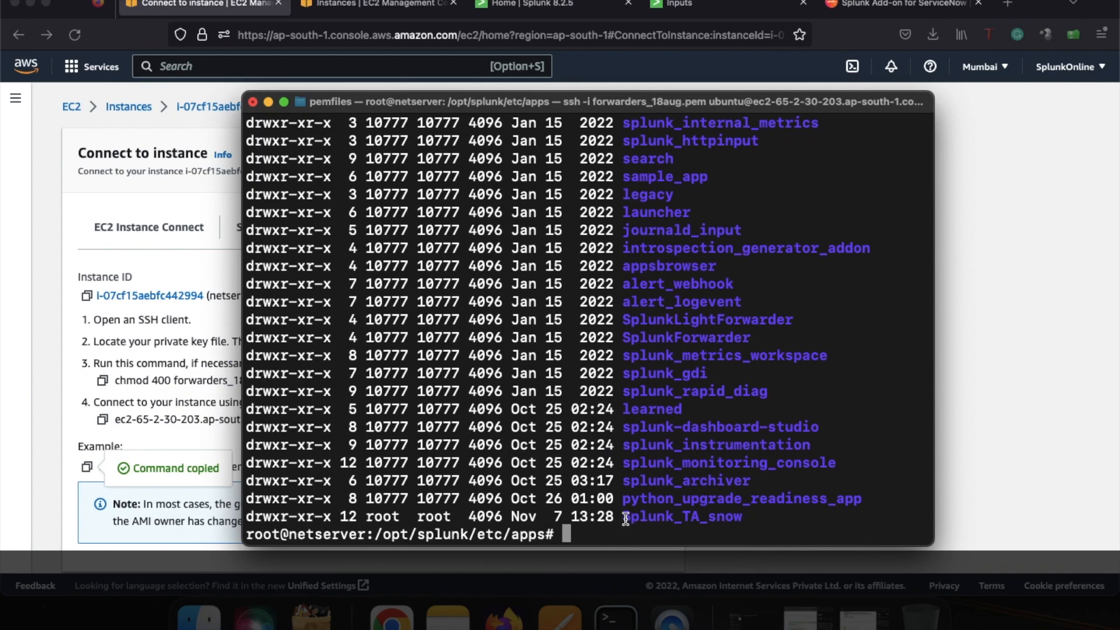
pyautogui.moveTo(625, 519); pyautogui.dragTo(742, 523)
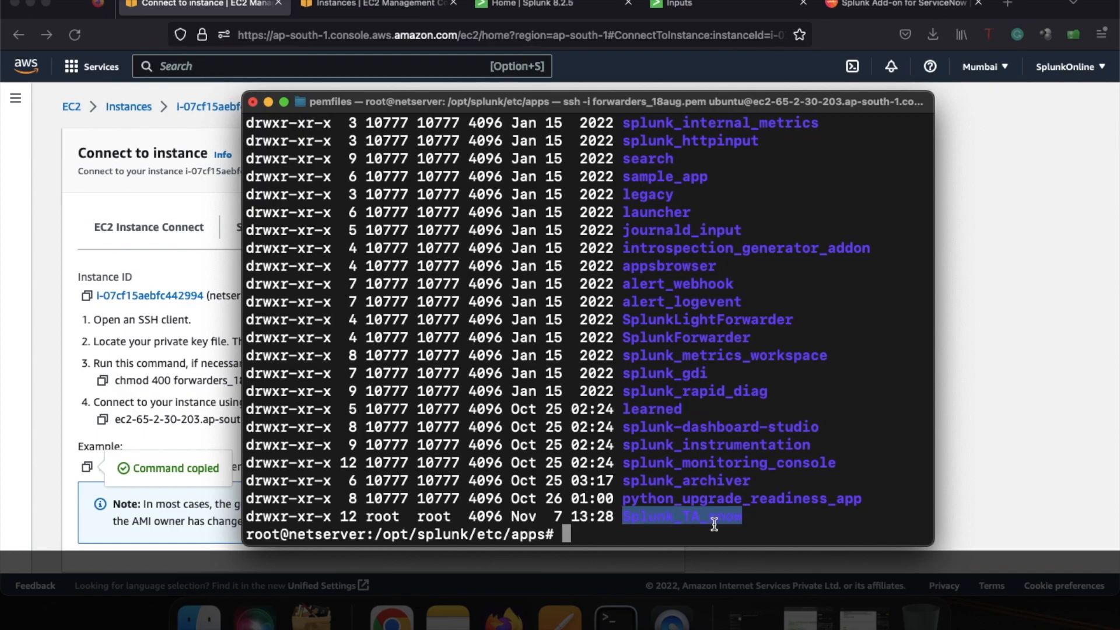
pyautogui.click(714, 524)
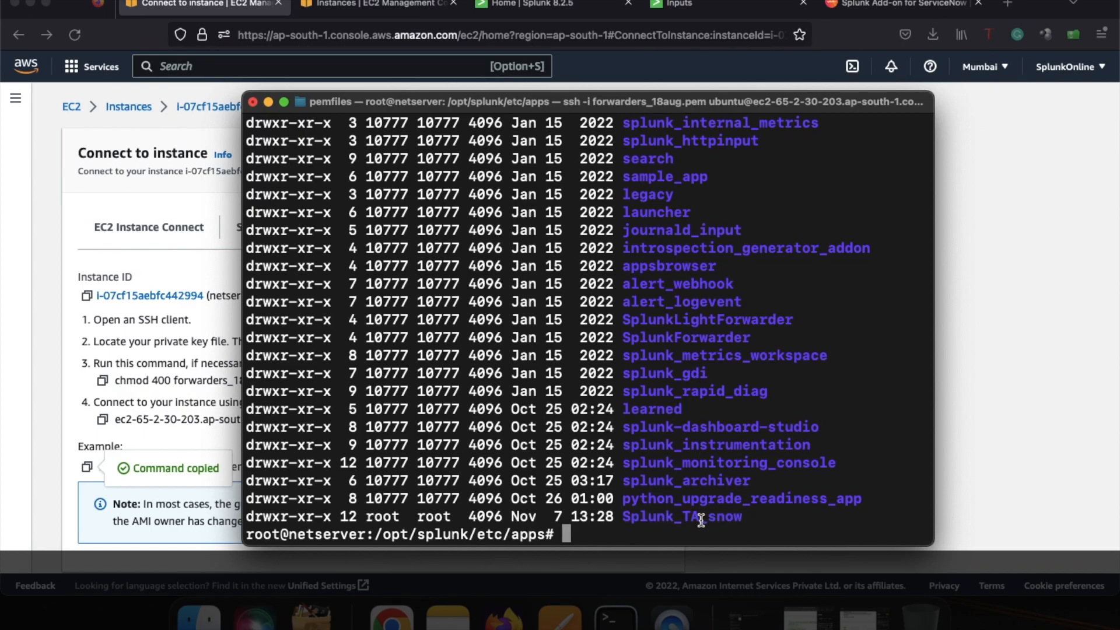
pyautogui.moveTo(682, 517); pyautogui.dragTo(699, 517)
pyautogui.click(621, 517)
# Enter the Splunk_TA_snow folder and list its contents with ls -lrt
pyautogui.write('cd Splunk_TA_snow')
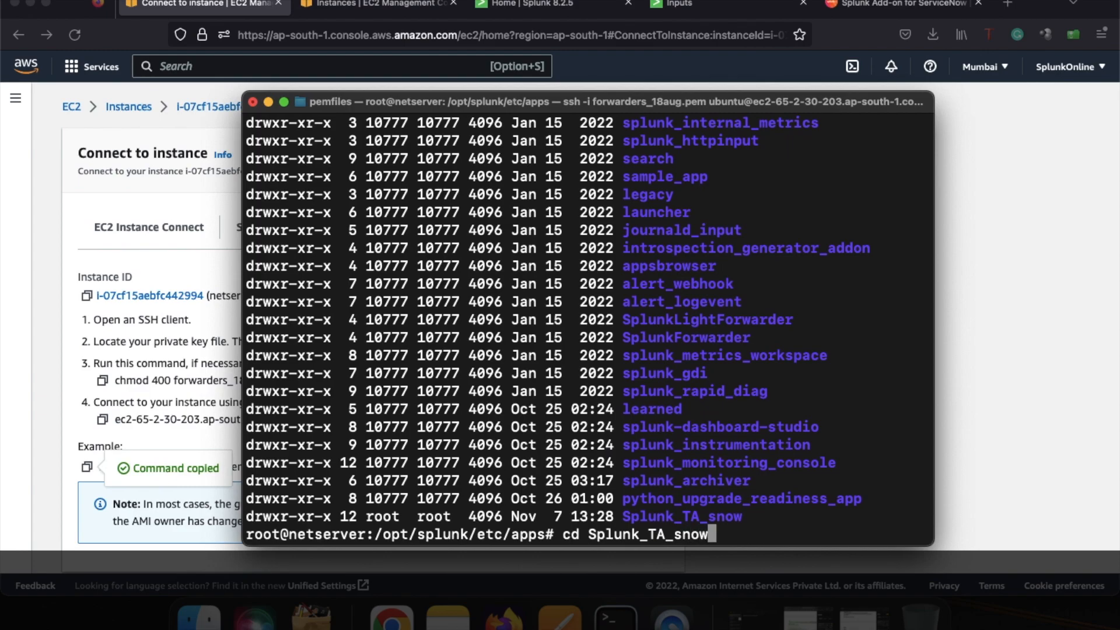
pyautogui.press('Return')
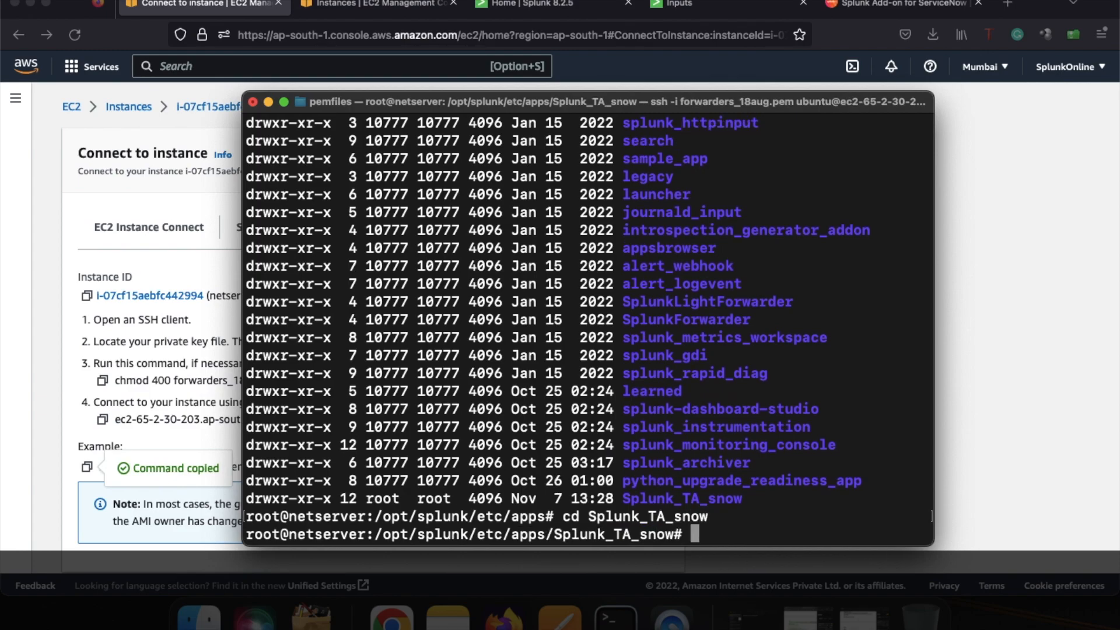
pyautogui.write('ls -lrt')
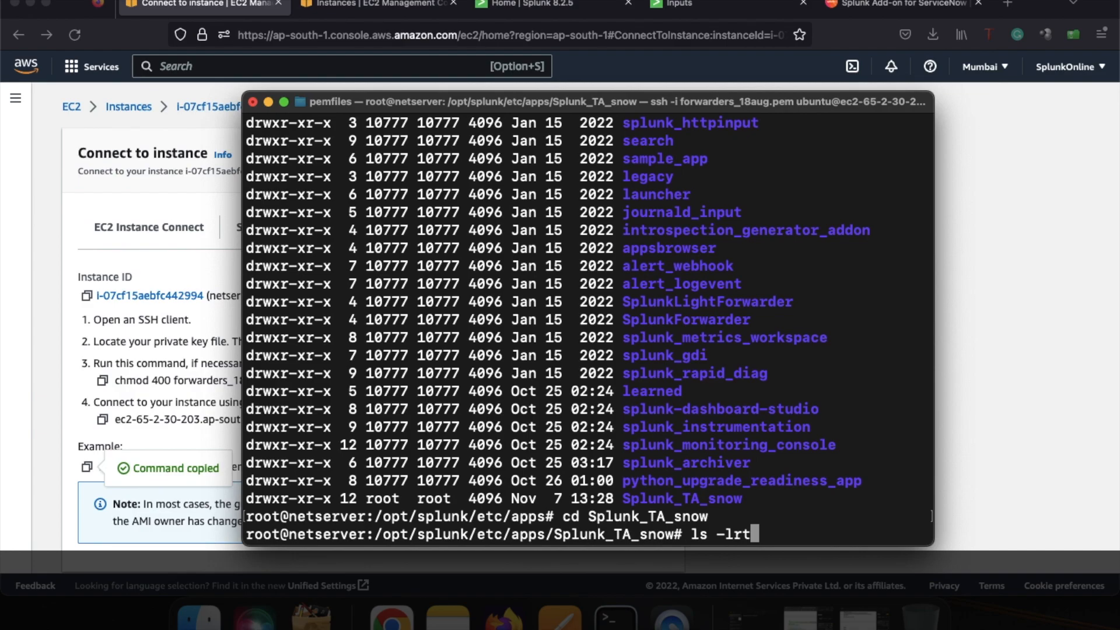
pyautogui.press('Return')
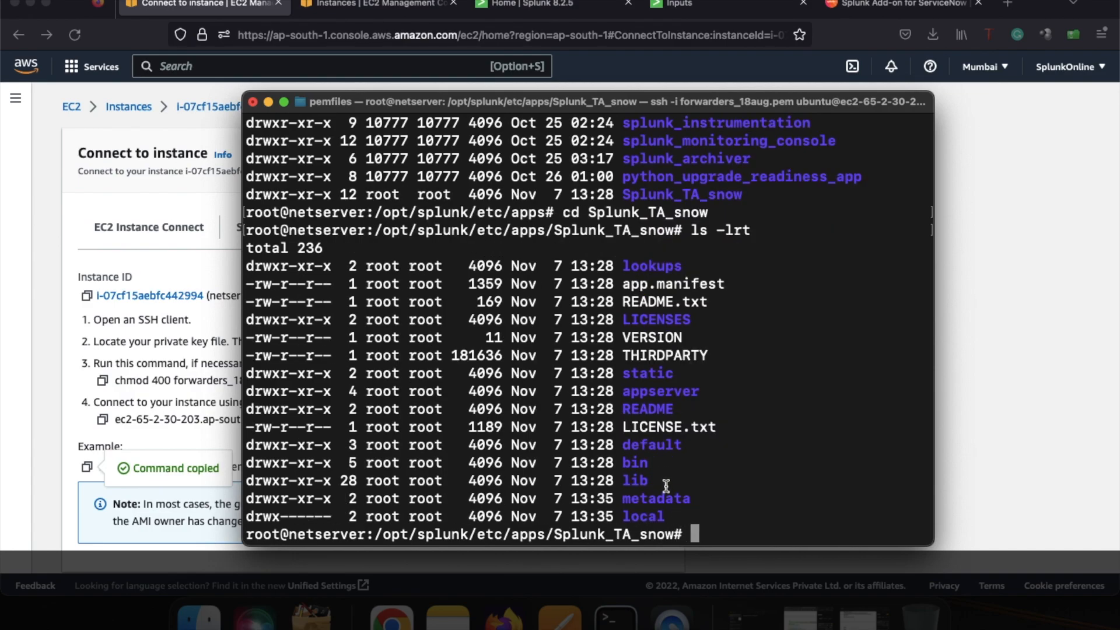
# Highlight the default and local folder names in the listing
pyautogui.doubleClick(657, 446)
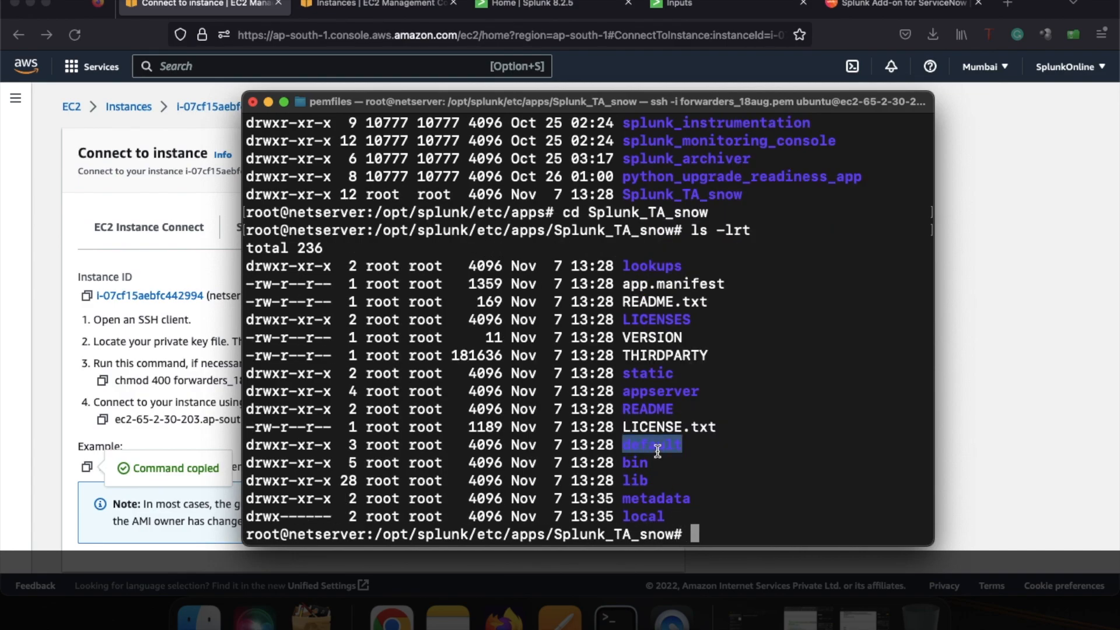
pyautogui.doubleClick(653, 516)
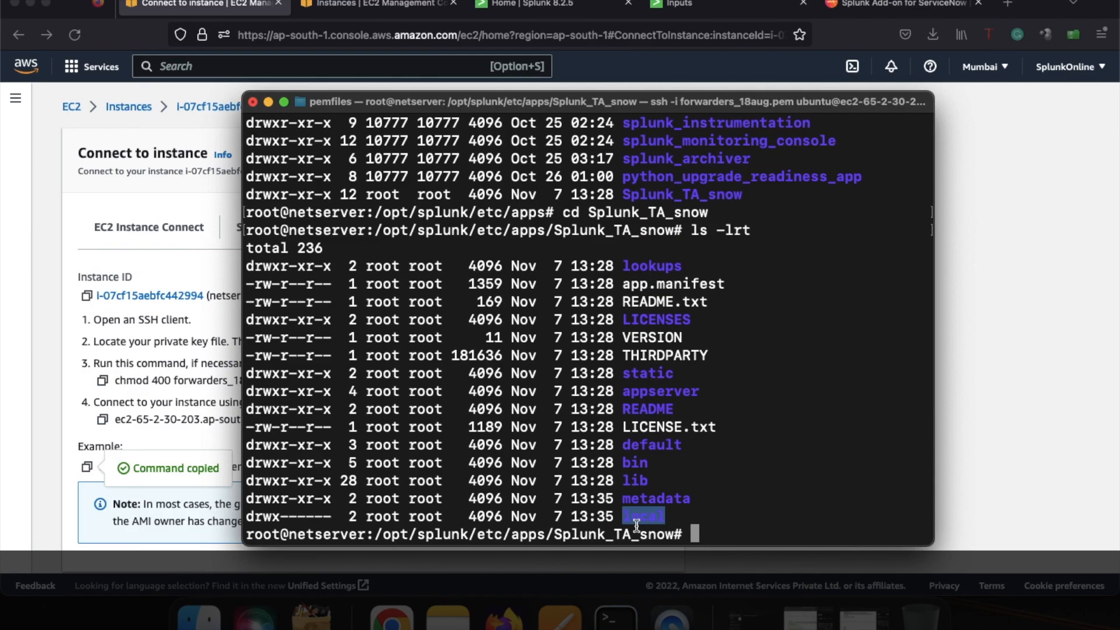
pyautogui.doubleClick(645, 448)
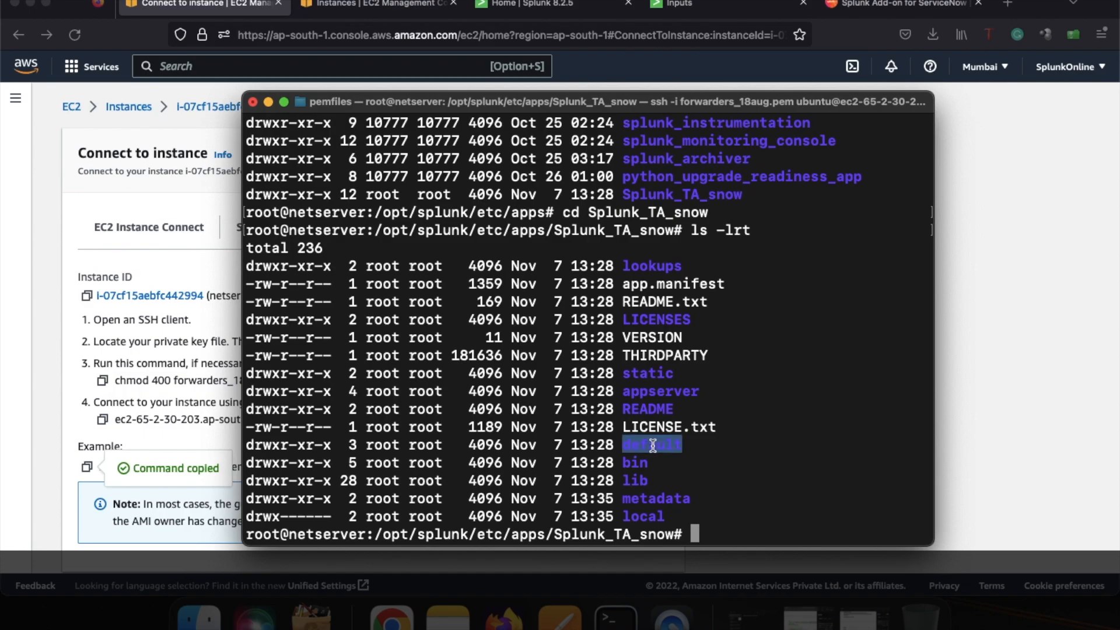
pyautogui.doubleClick(646, 517)
pyautogui.doubleClick(641, 517)
# Enter local, list its three .conf files, and print splunk_ta_snow_settings.conf with cat
pyautogui.write('cd ')
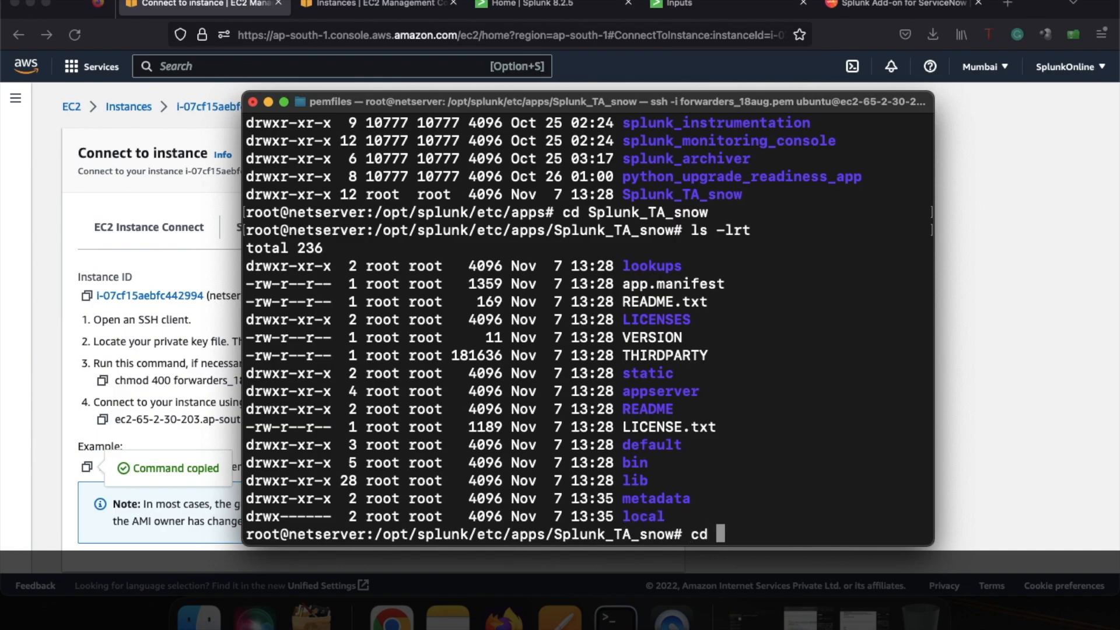
pyautogui.write('local')
pyautogui.press('Return')
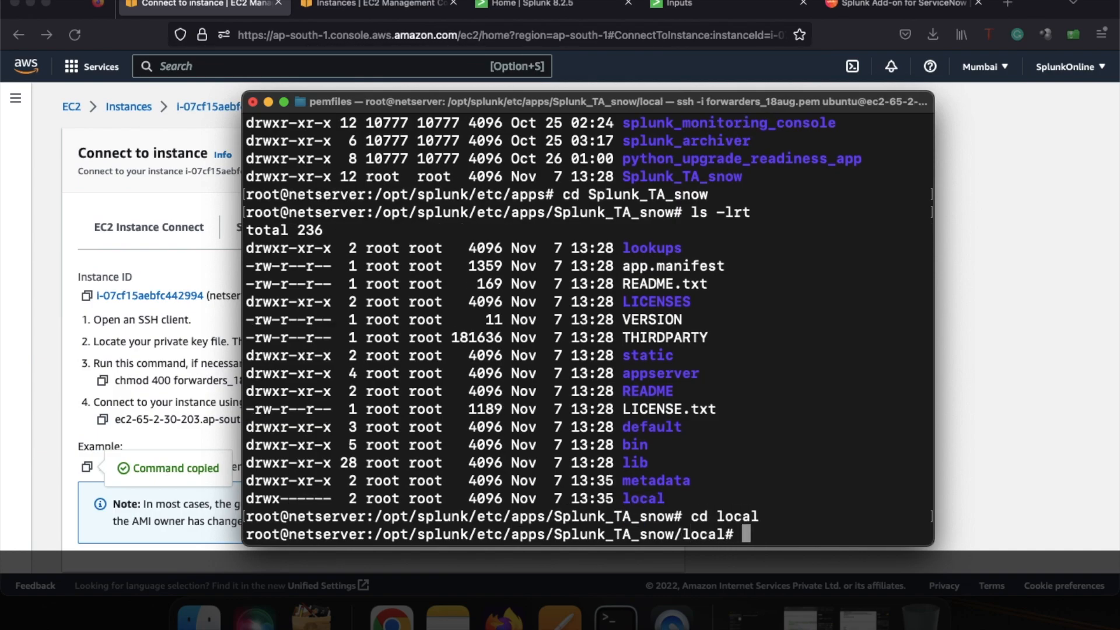
pyautogui.write('ls -lrt')
pyautogui.press('Return')
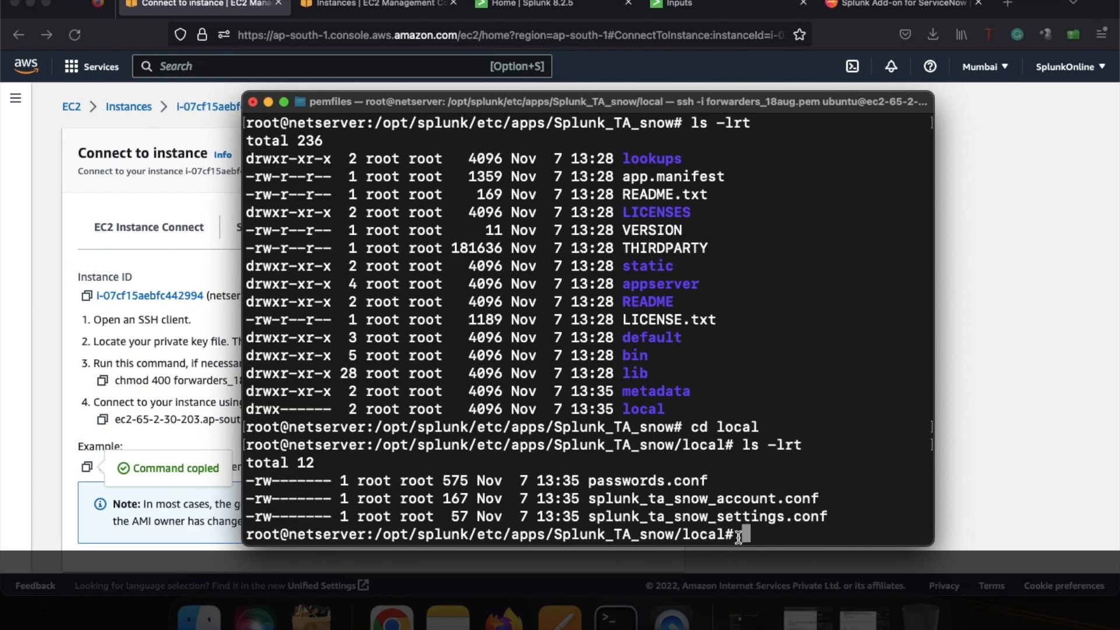
pyautogui.write('cat s')
pyautogui.write('plunk')
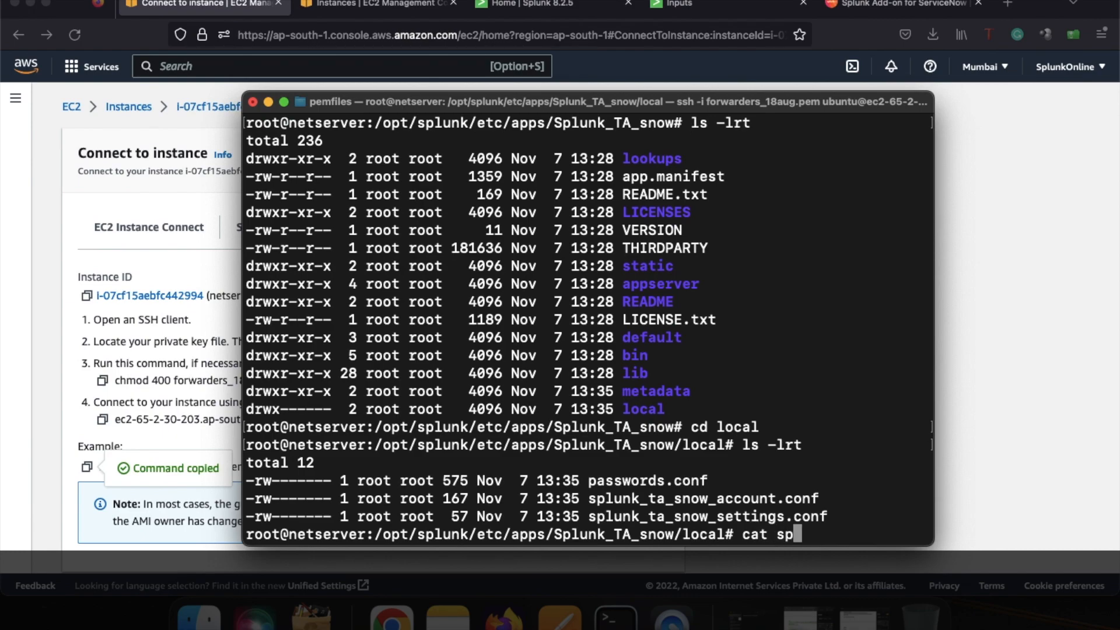
pyautogui.write('_ta_snow')
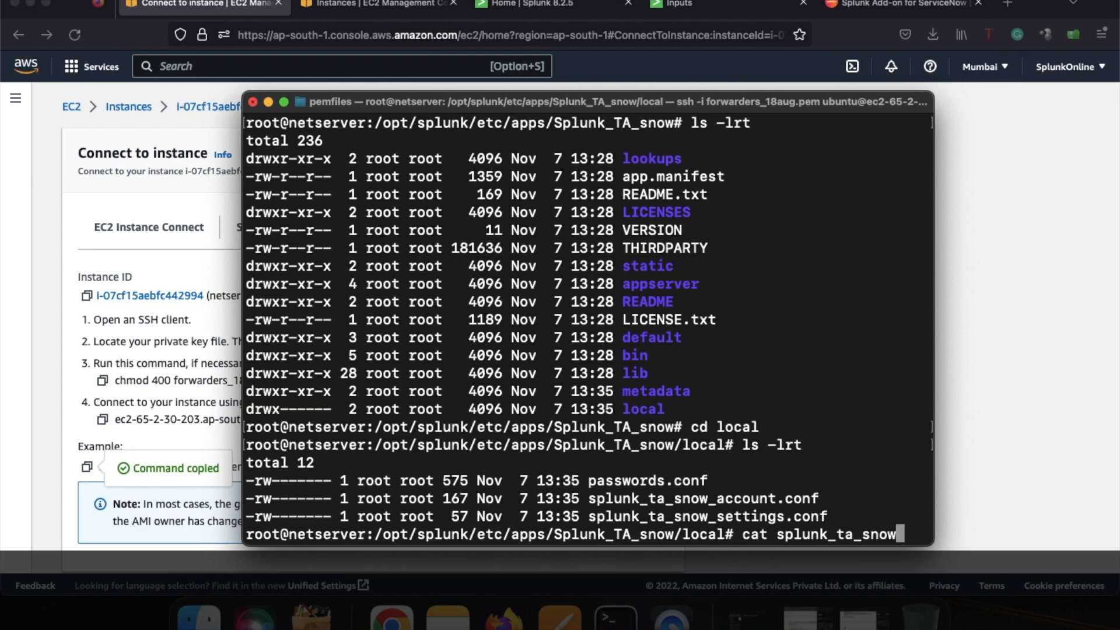
pyautogui.write('_sett')
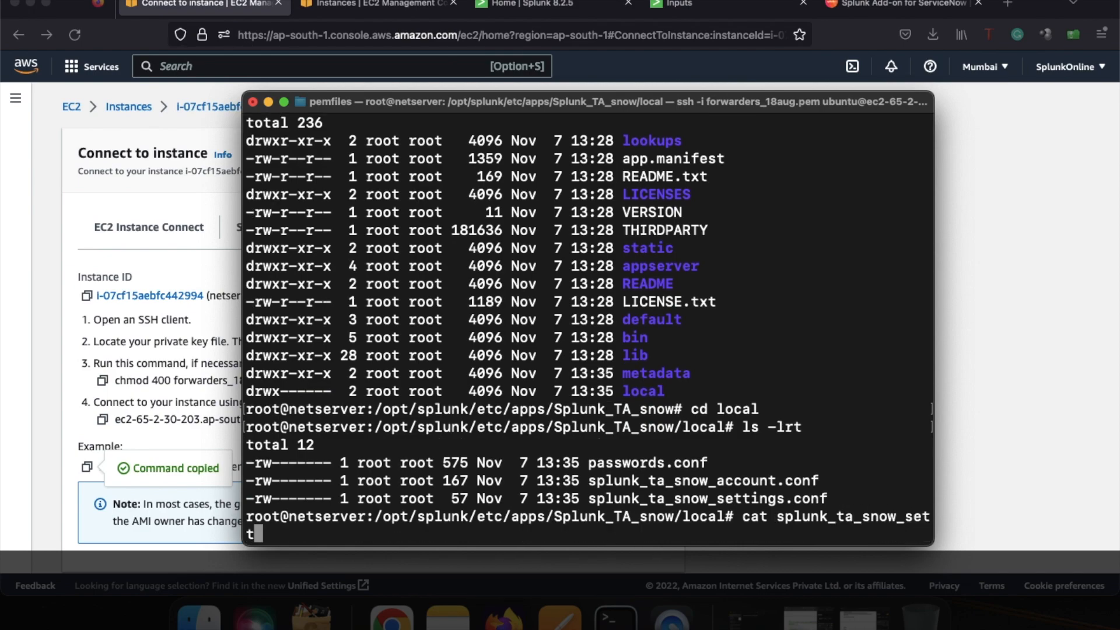
pyautogui.write('ings.conf')
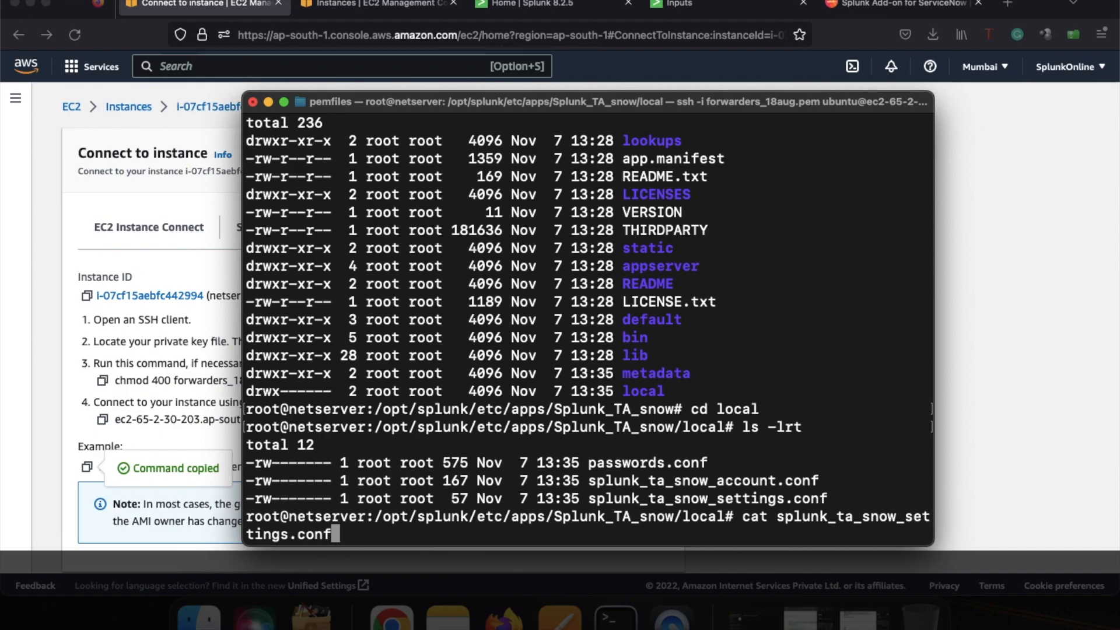
pyautogui.press('Return')
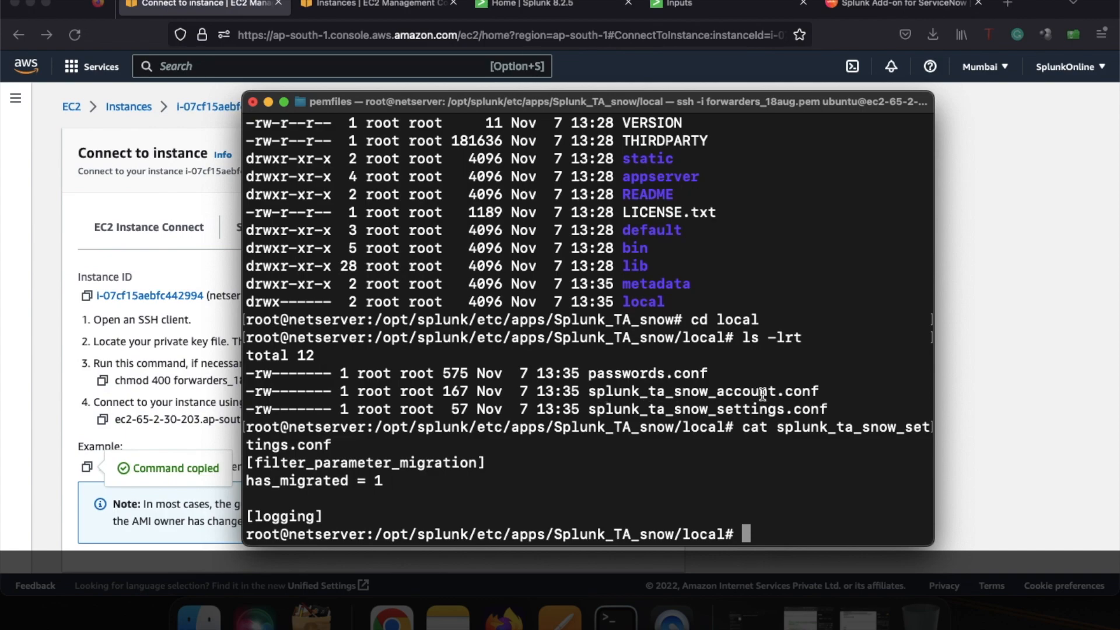
# Print splunk_ta_snow_account.conf, highlight the snowtosplunk stanza name, and type cat passwords.conf
pyautogui.write('cat splunk_ta_snow_account.conf')
pyautogui.press('Return')
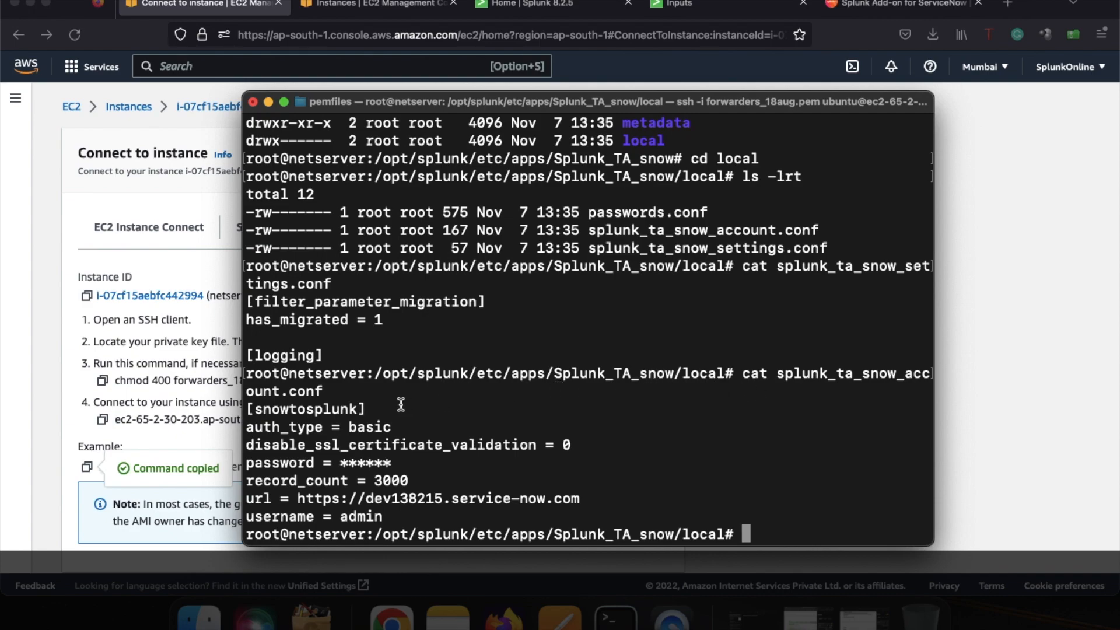
pyautogui.doubleClick(320, 409)
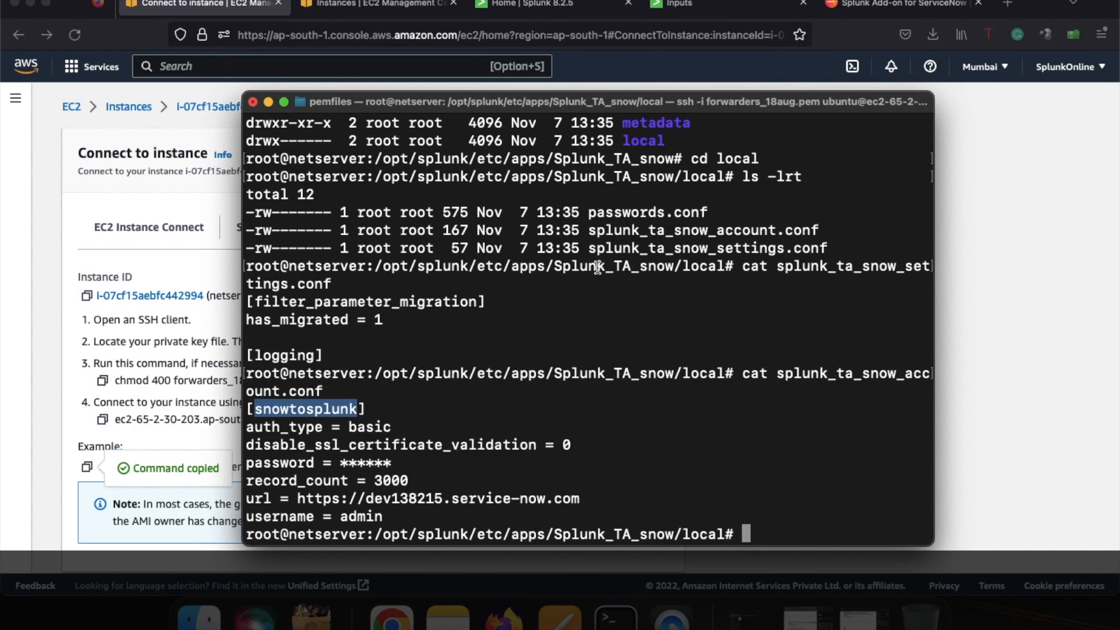
pyautogui.write('c')
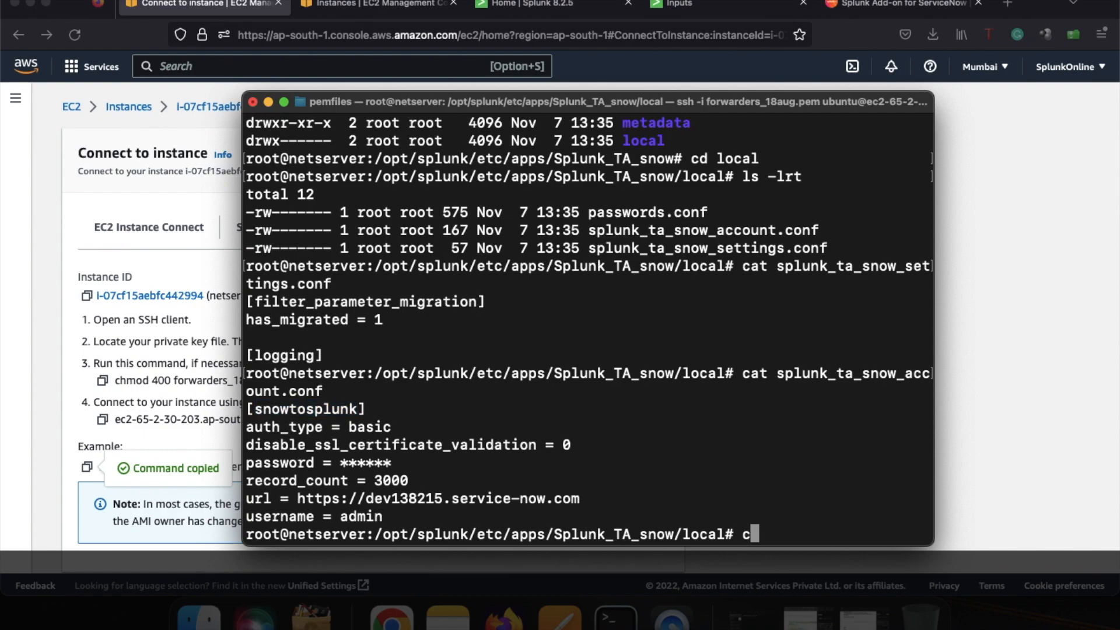
pyautogui.write('at passwords')
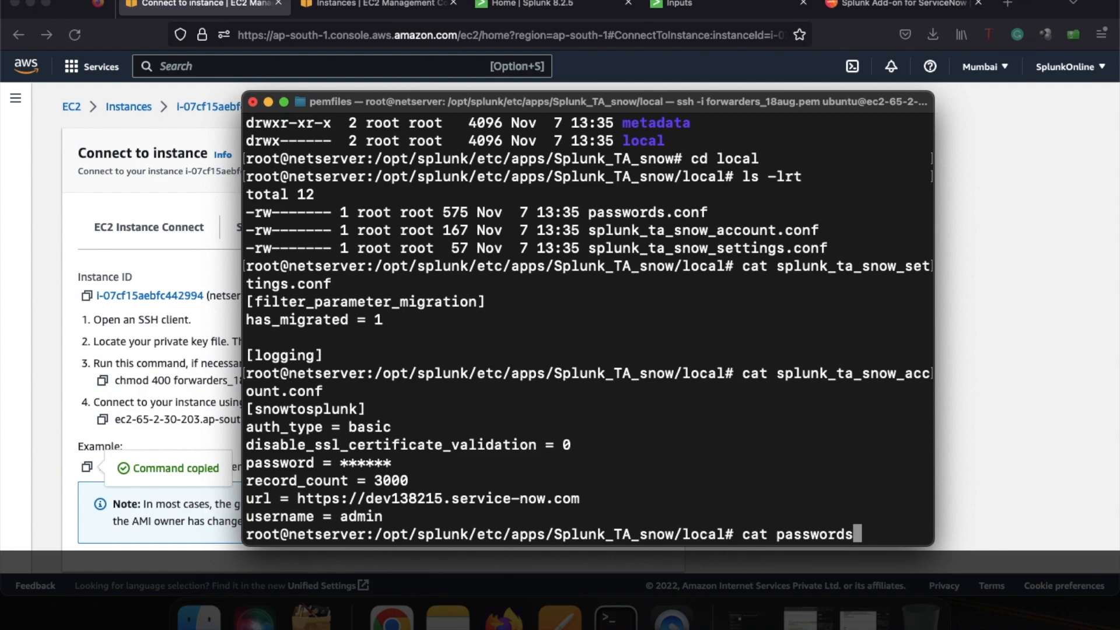
pyautogui.write('.conf')
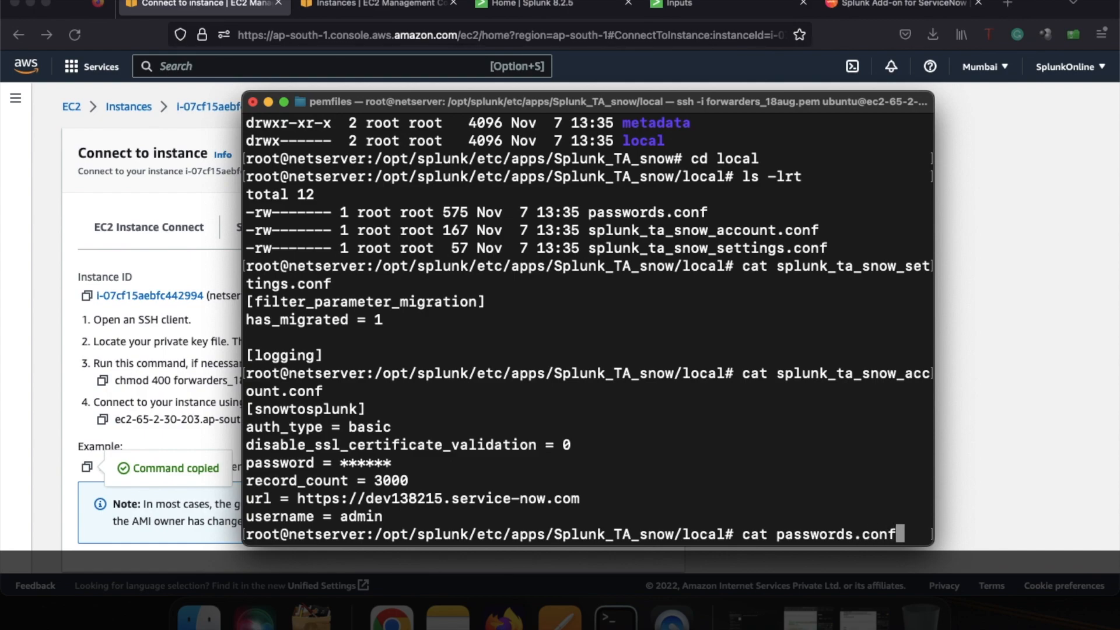
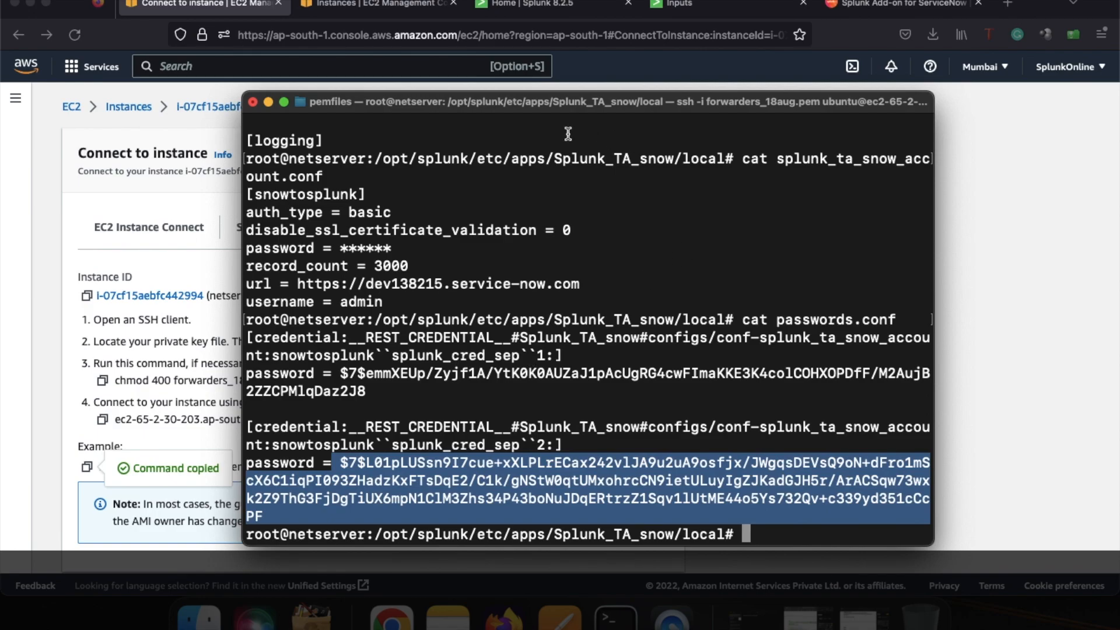
# Switch from the SSH terminal to the ServiceNow add-on's Inputs page in the browser
pyautogui.click(673, 8)
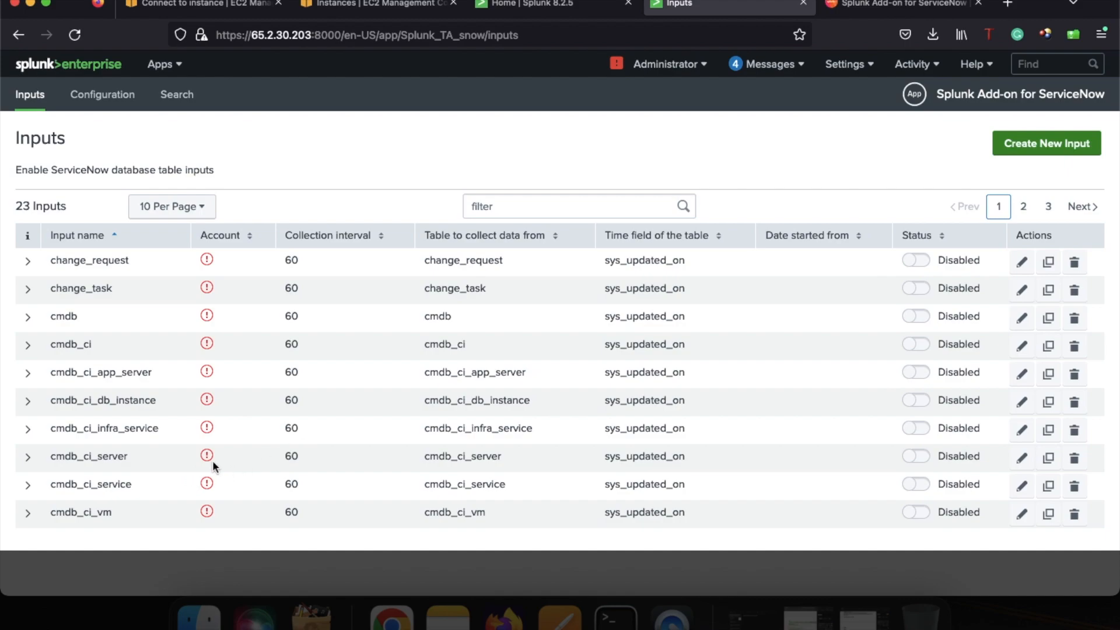
# Show page 2 of the ServiceNow add-on inputs, where the disabled incident input is listed
pyautogui.click(1025, 207)
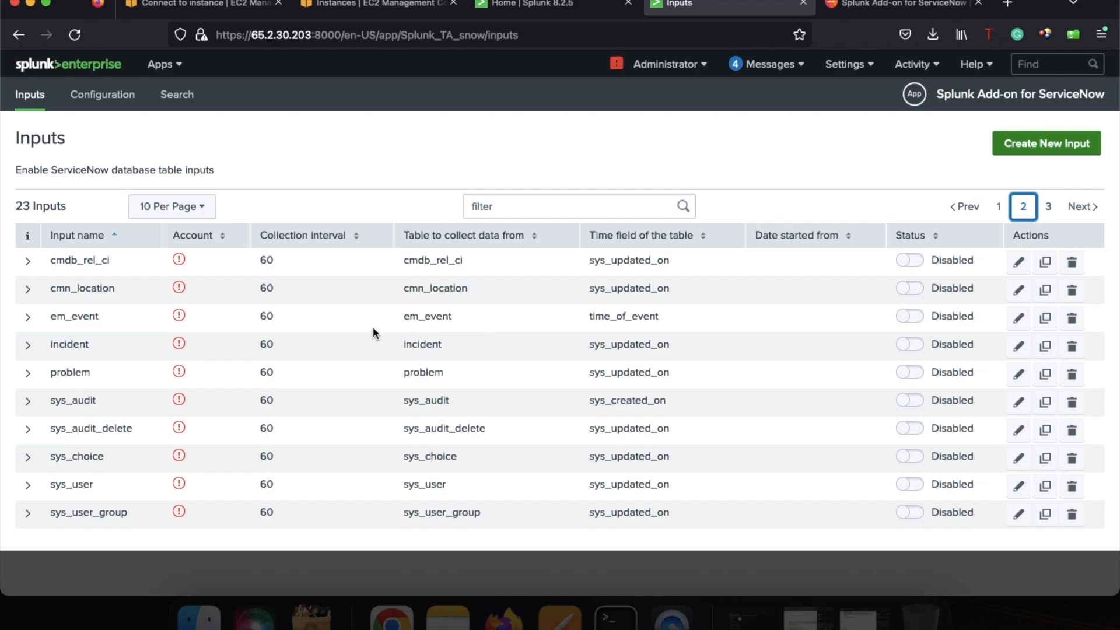
pyautogui.moveTo(181, 344)
# Edit the incident input and choose snowtosplunk as its ServiceNow account
pyautogui.click(1019, 347)
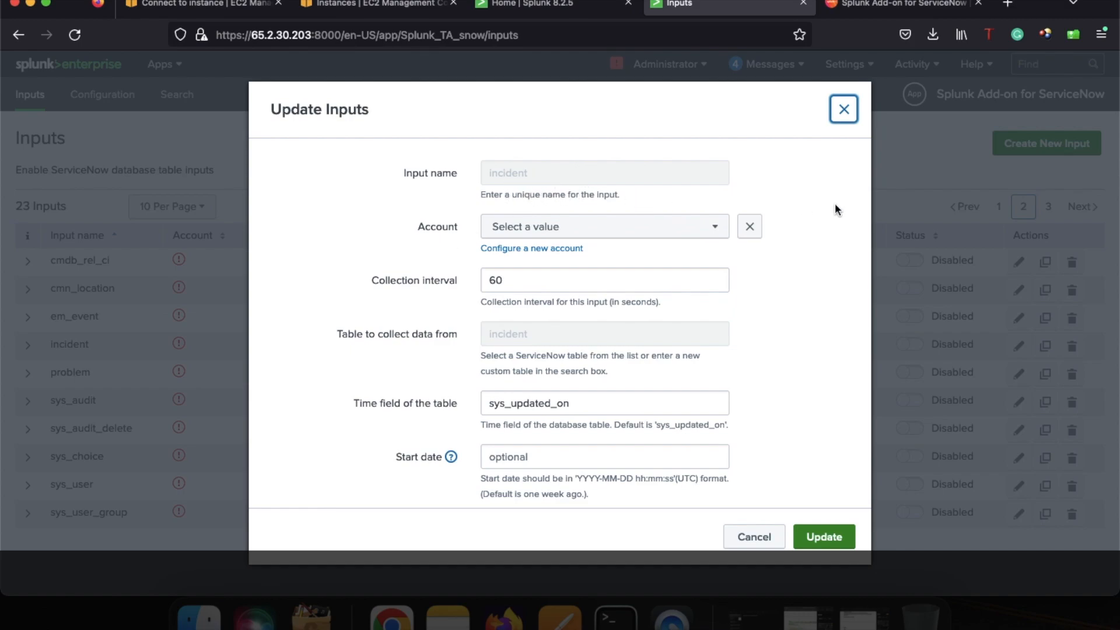
pyautogui.click(580, 234)
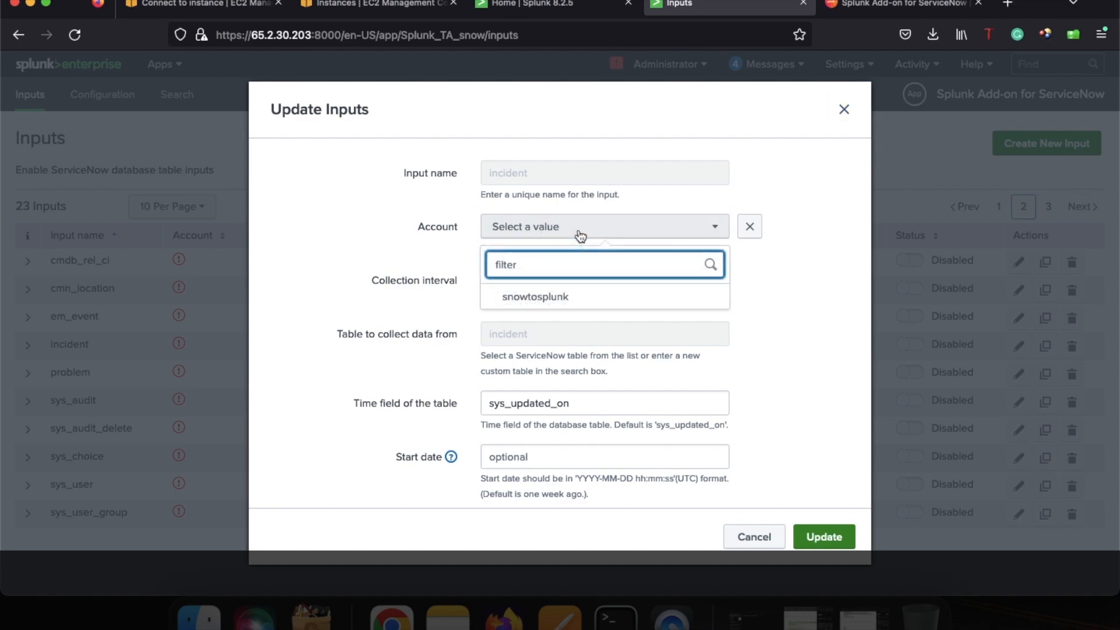
pyautogui.click(536, 298)
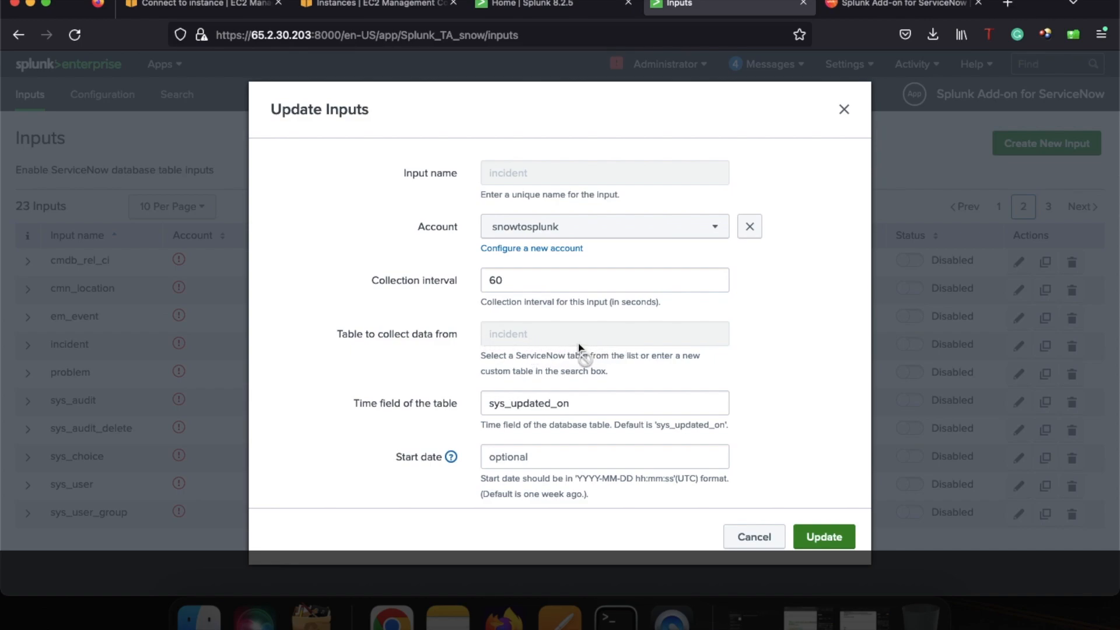
pyautogui.scroll(-3, 578, 347)
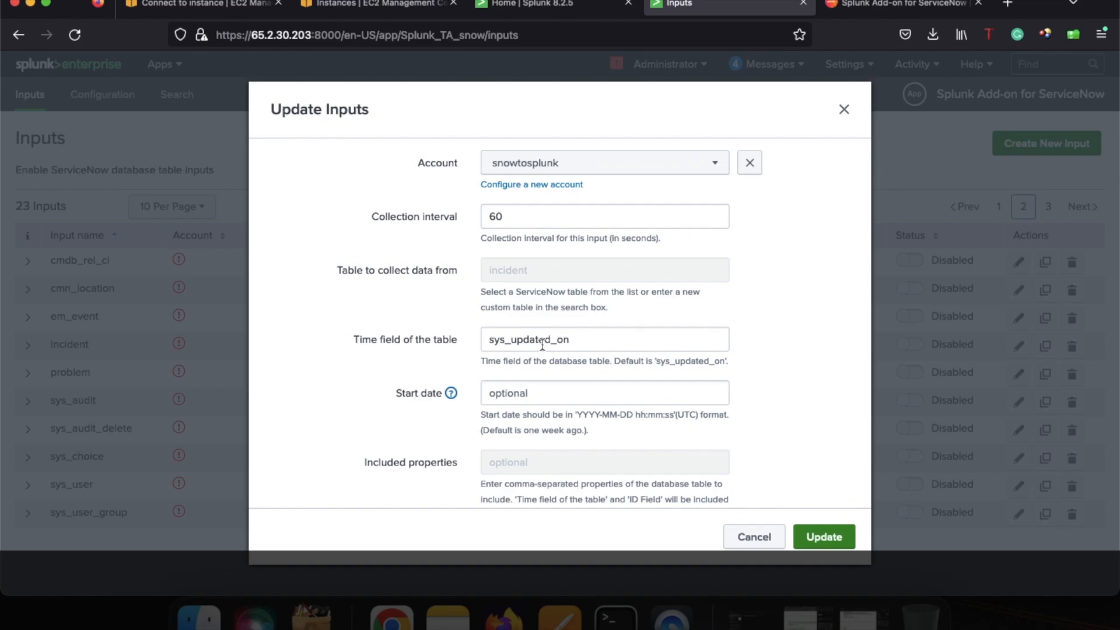
pyautogui.doubleClick(527, 343)
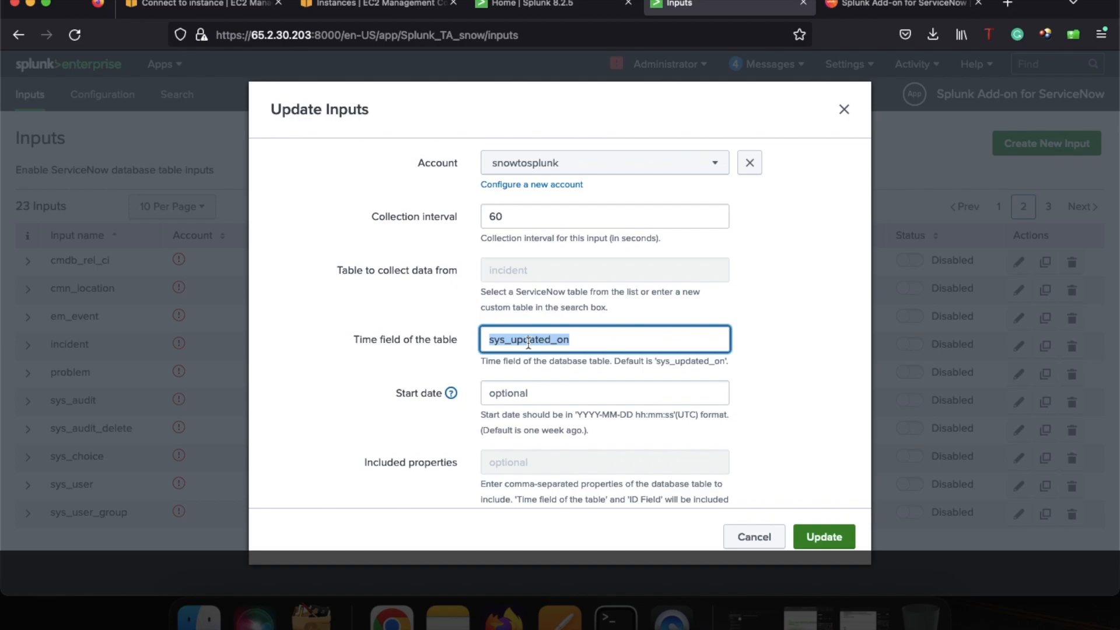
pyautogui.click(512, 390)
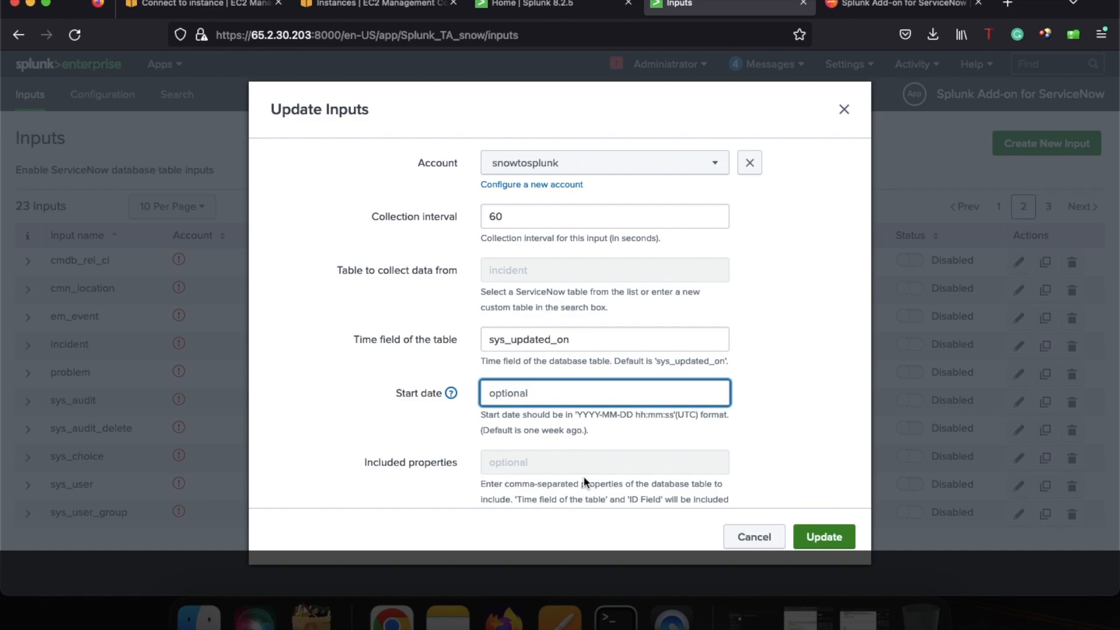
pyautogui.scroll(-2, 583, 476)
pyautogui.scroll(-3, 583, 476)
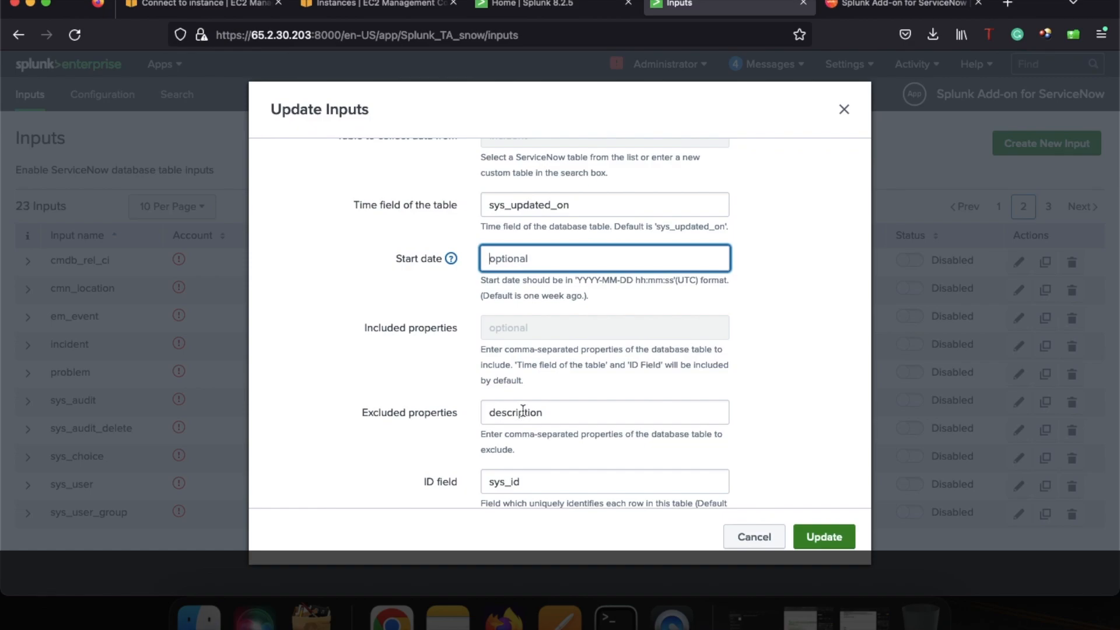
pyautogui.click(555, 413)
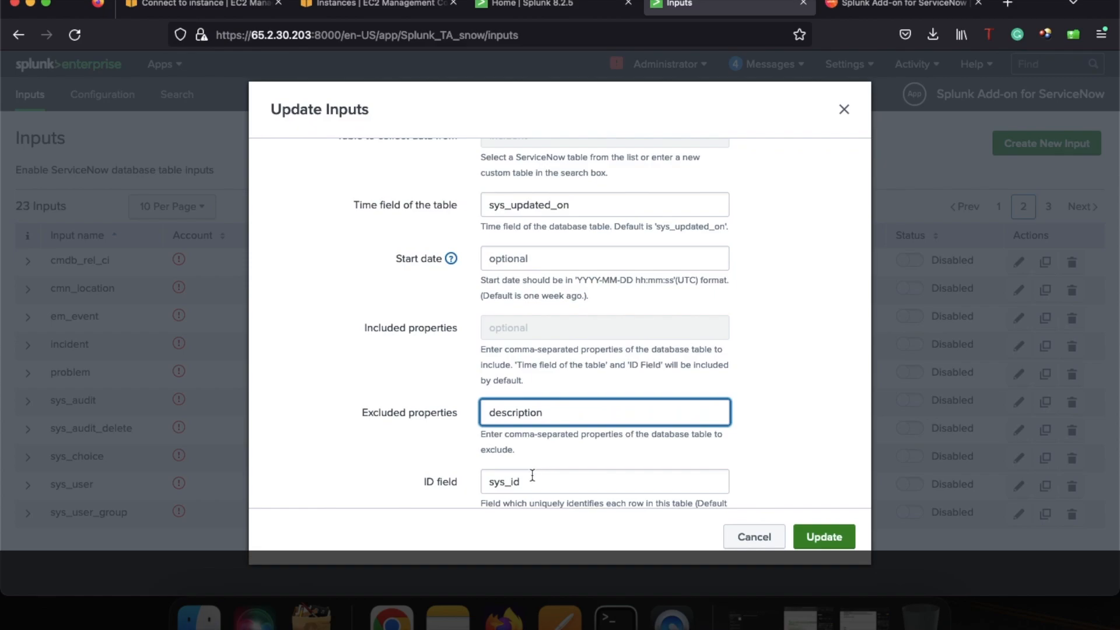
pyautogui.scroll(-2, 532, 475)
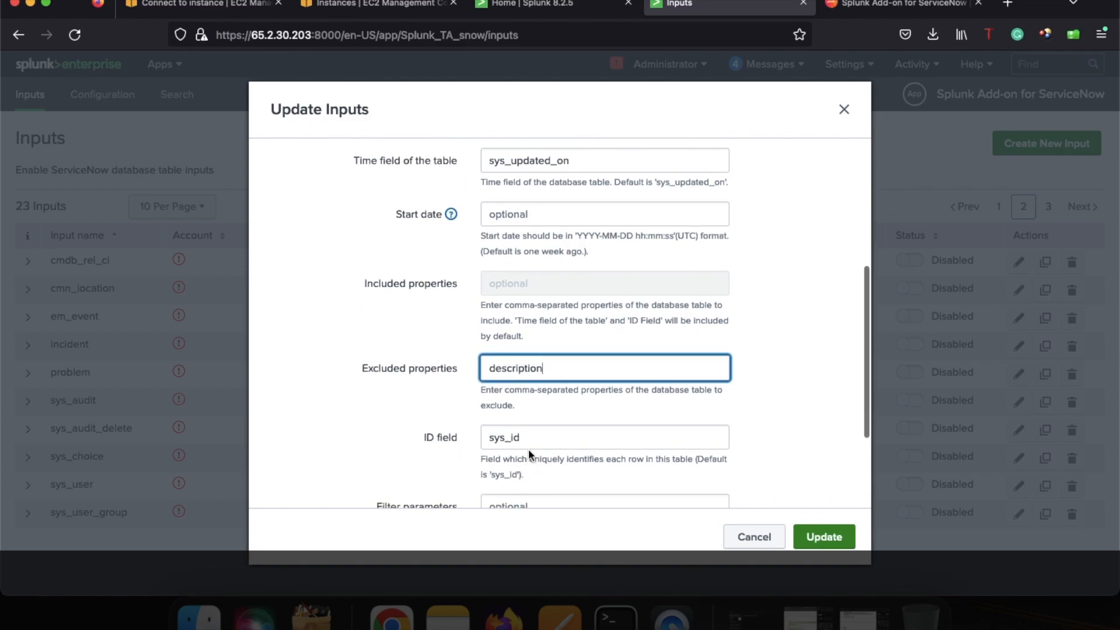
pyautogui.click(529, 446)
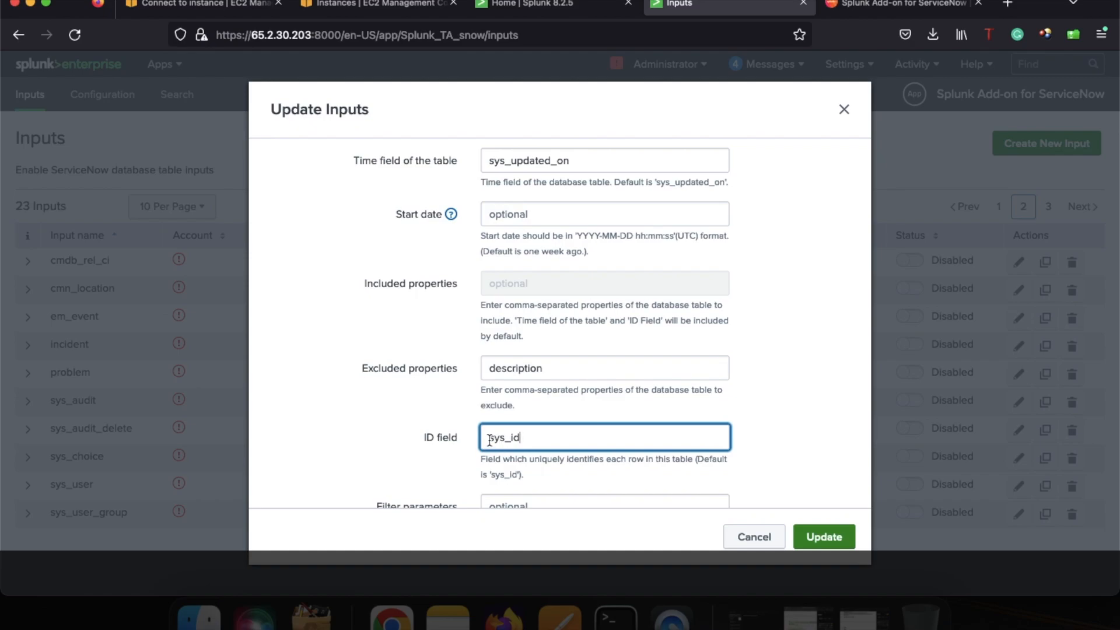
pyautogui.moveTo(488, 439); pyautogui.dragTo(528, 437)
pyautogui.scroll(-3, 528, 438)
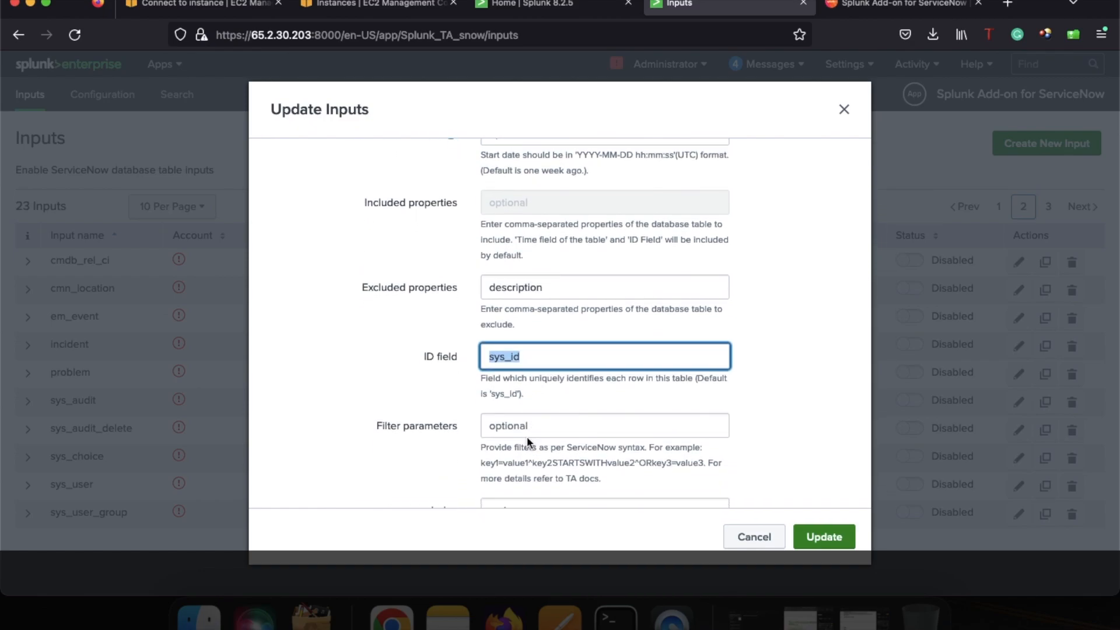
pyautogui.scroll(-2, 526, 436)
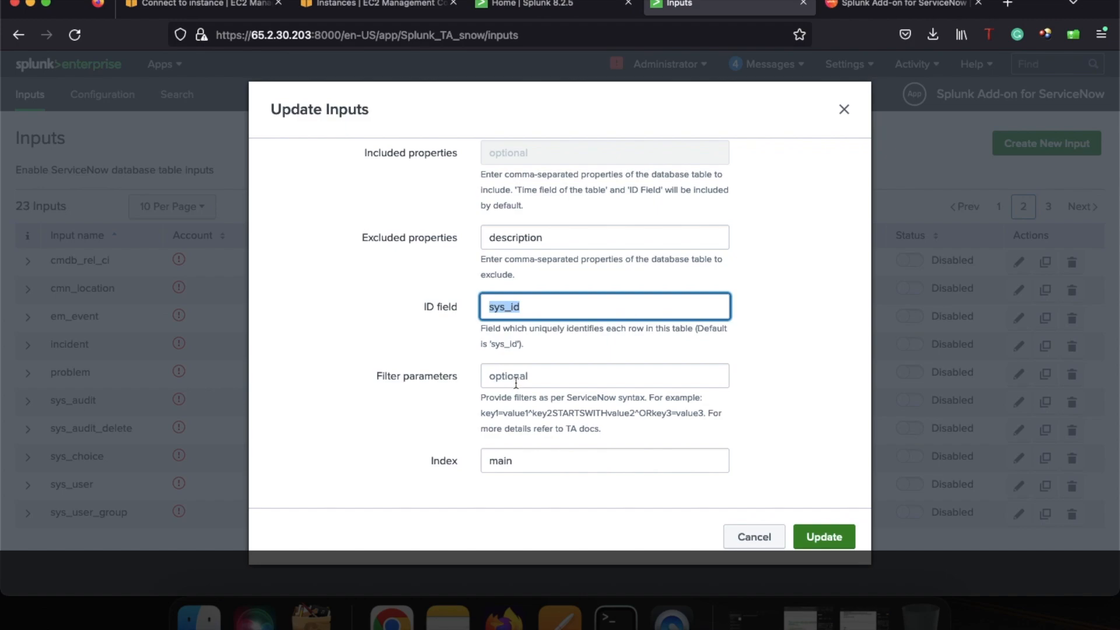
pyautogui.click(515, 380)
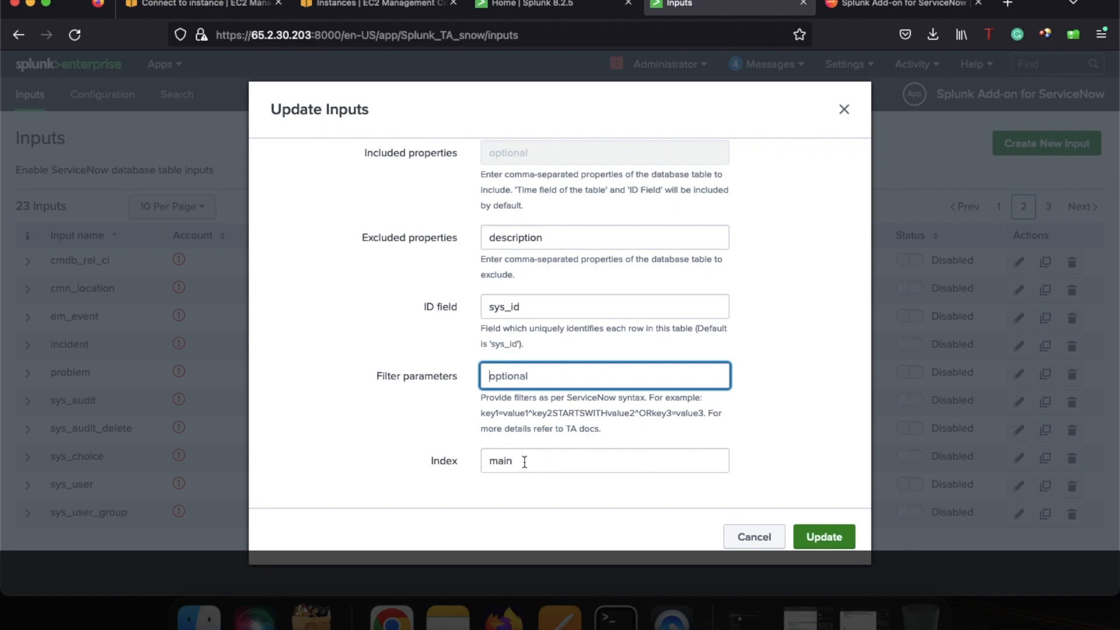
# Discard the incident input edits and go to Settings > Indexes
pyautogui.click(754, 539)
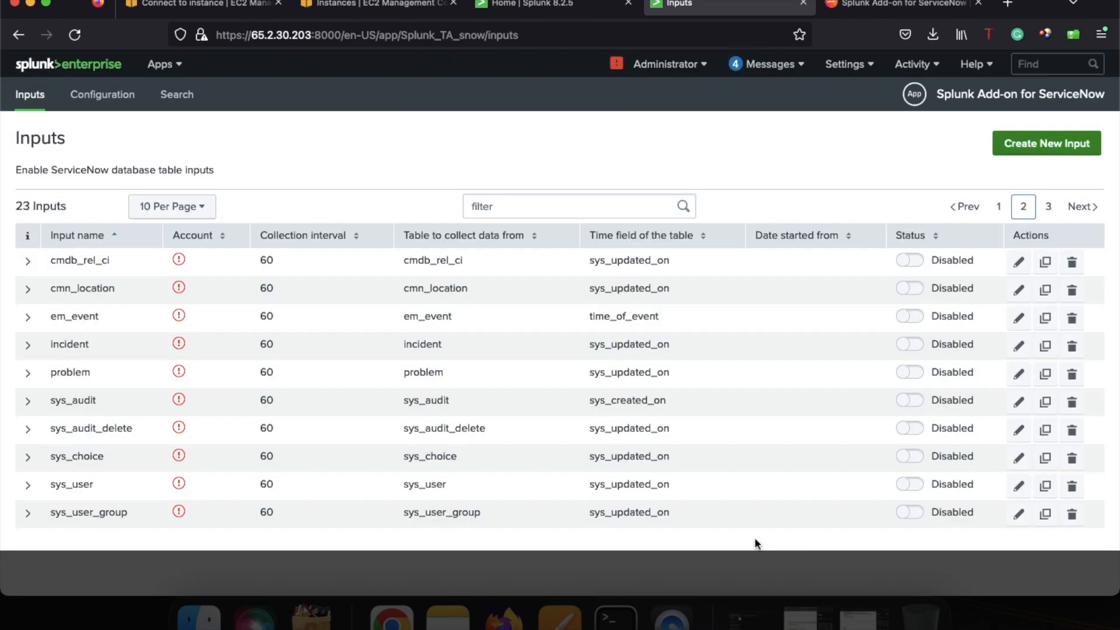
pyautogui.click(860, 67)
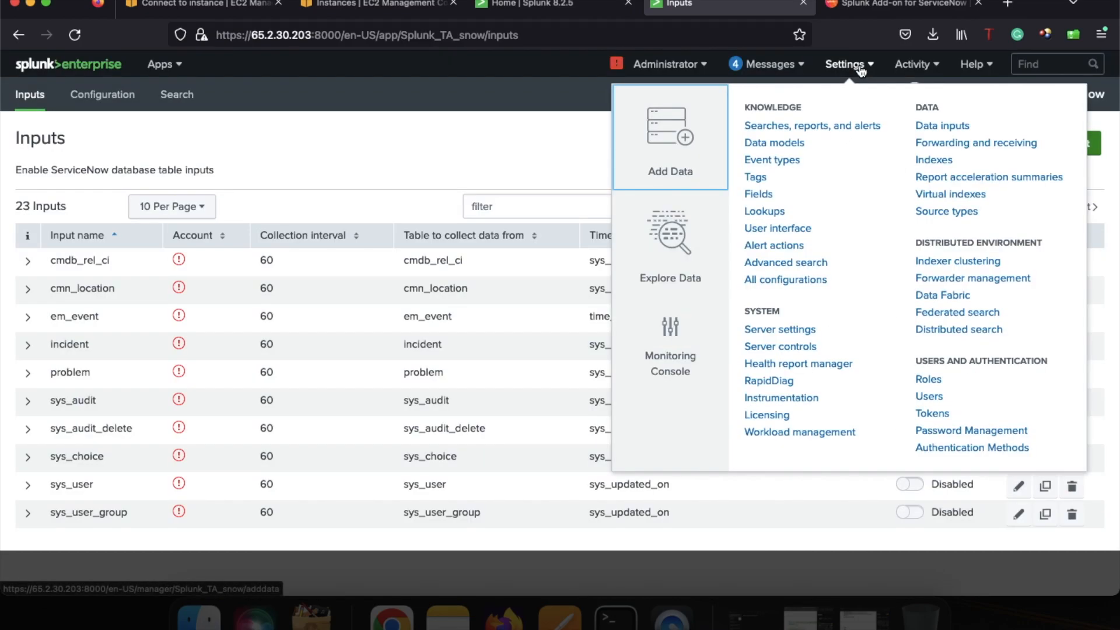
pyautogui.click(932, 159)
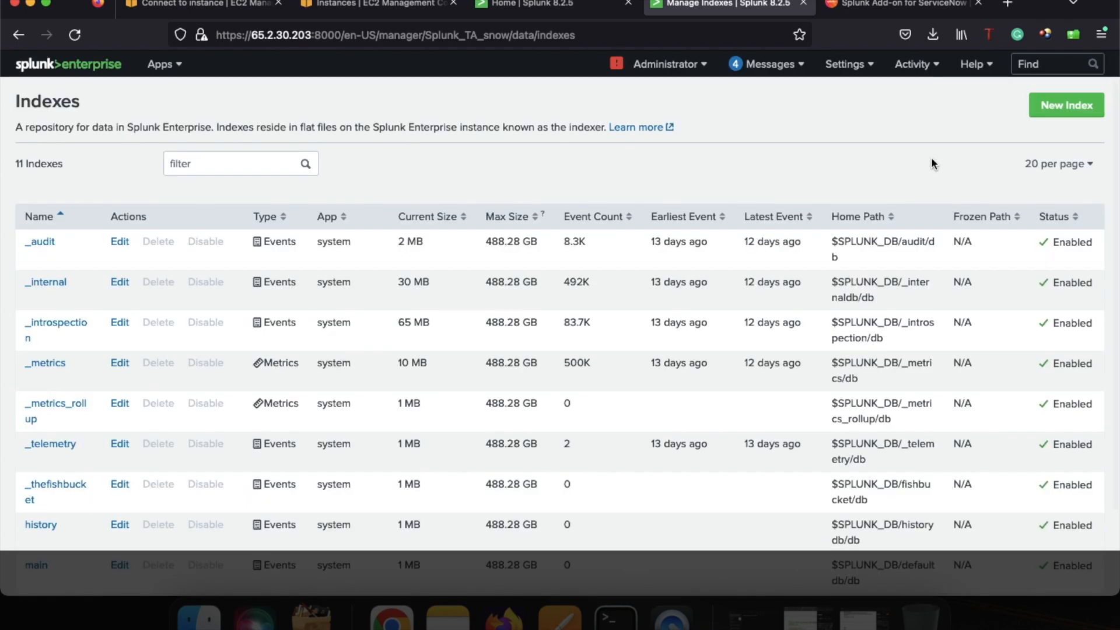
# Create a new events index named snow_index and save it
pyautogui.click(1050, 105)
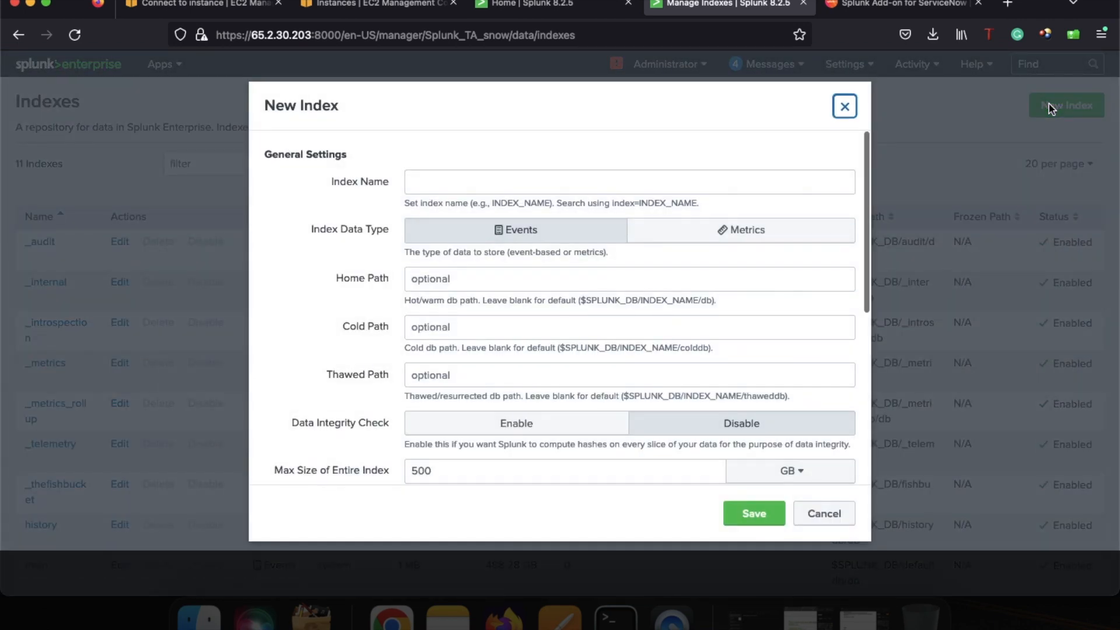
pyautogui.click(743, 188)
pyautogui.write('s')
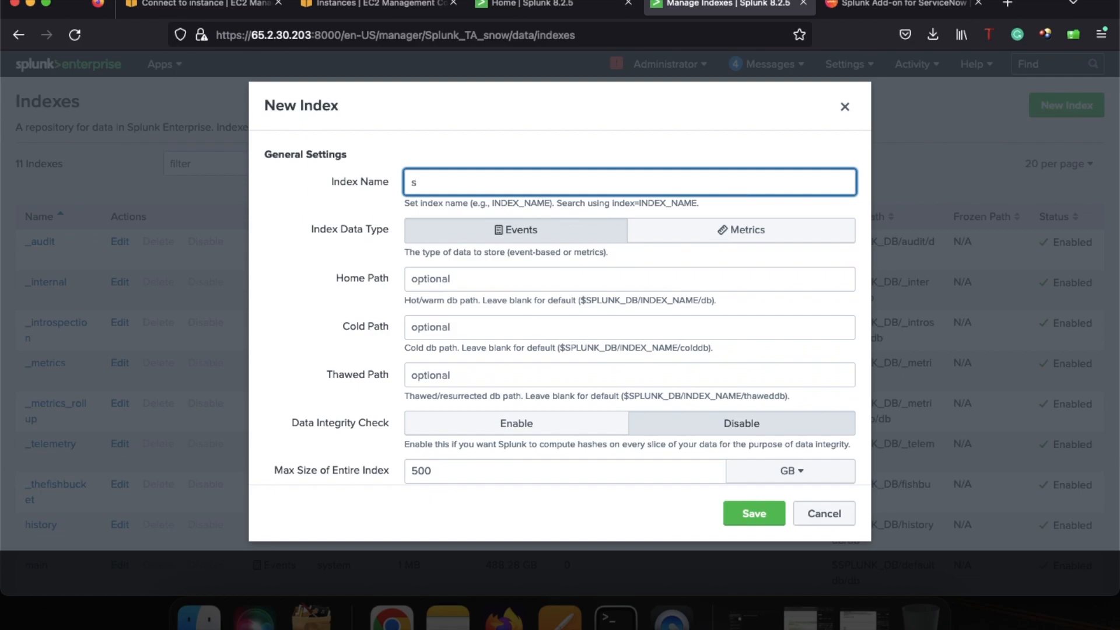
pyautogui.write('now_index')
pyautogui.click(753, 517)
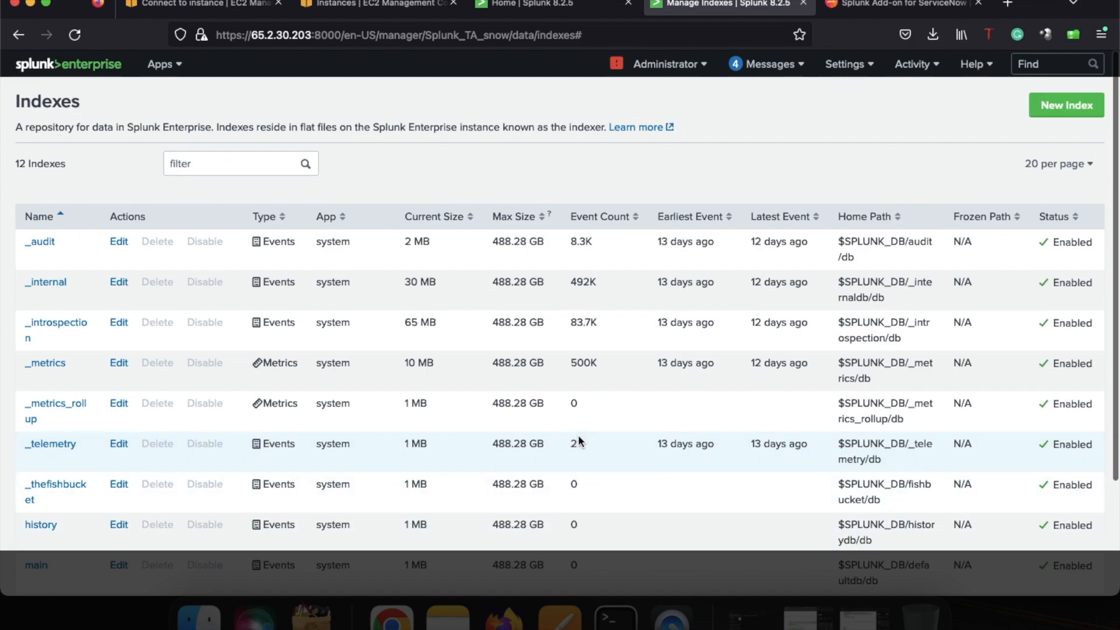
pyautogui.click(166, 64)
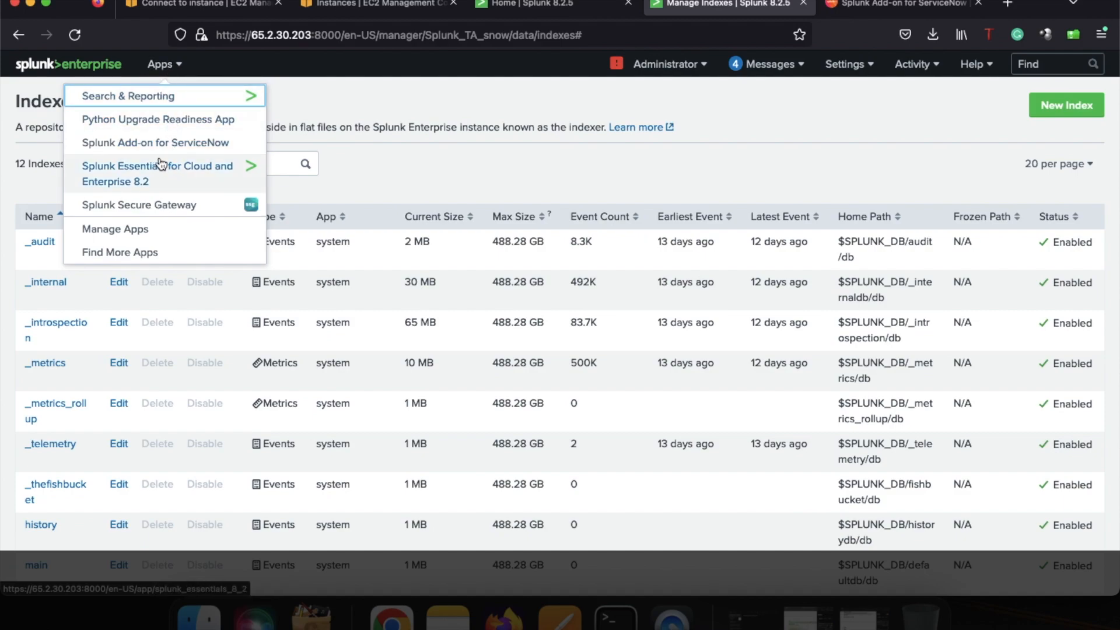
# Return to the Splunk Add-on for ServiceNow inputs list and show page 2
pyautogui.click(177, 144)
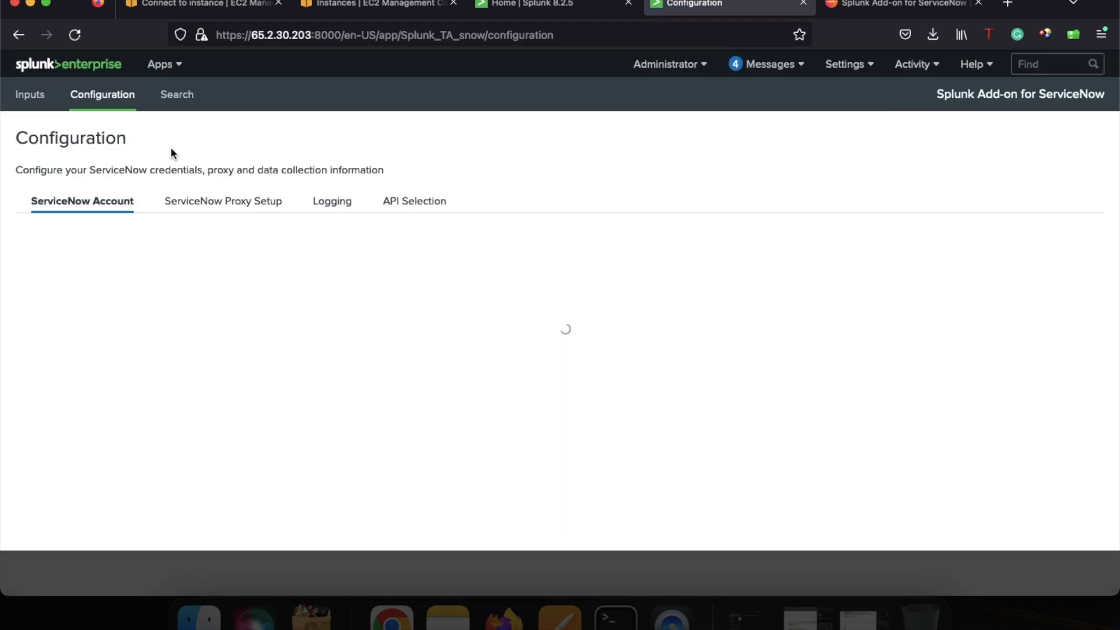
pyautogui.click(34, 98)
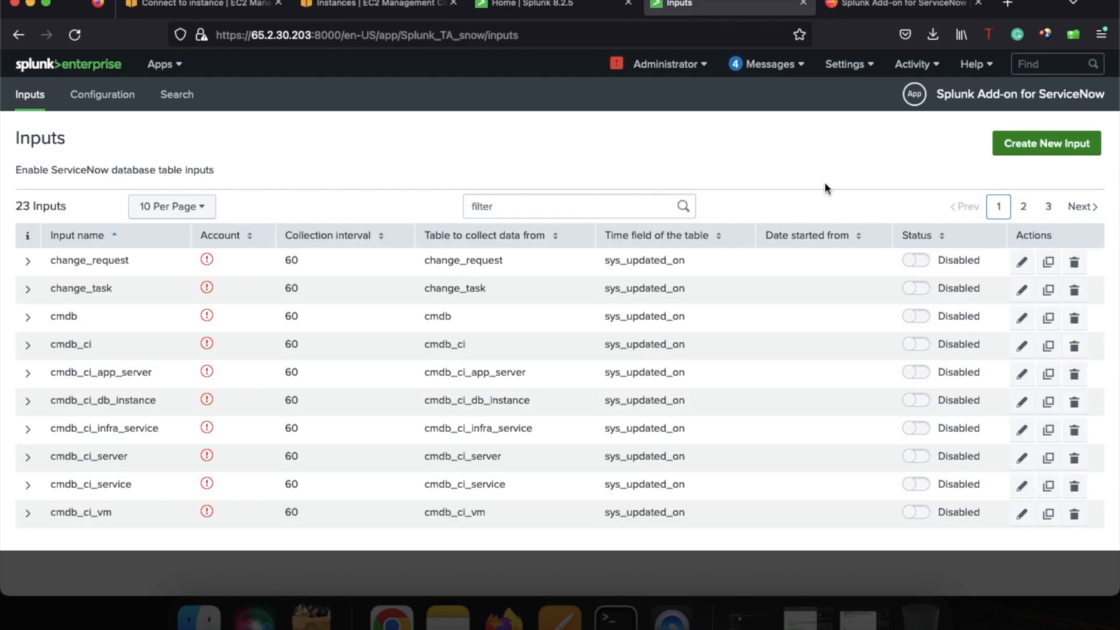
pyautogui.click(1023, 206)
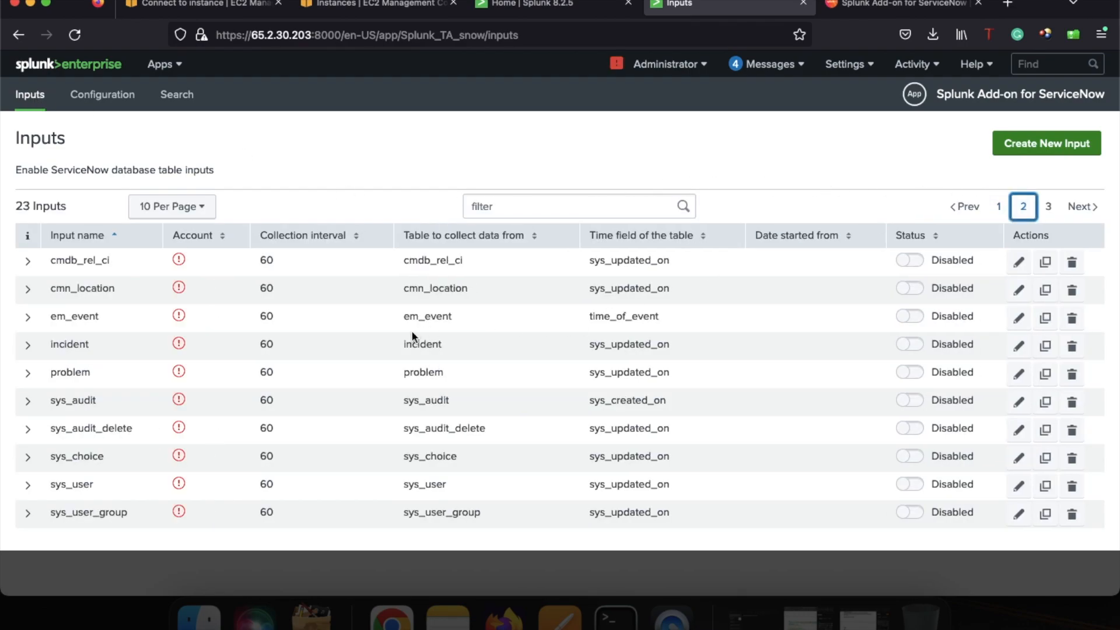
# Edit the incident input and change its Index from main to snow_index
pyautogui.click(1018, 348)
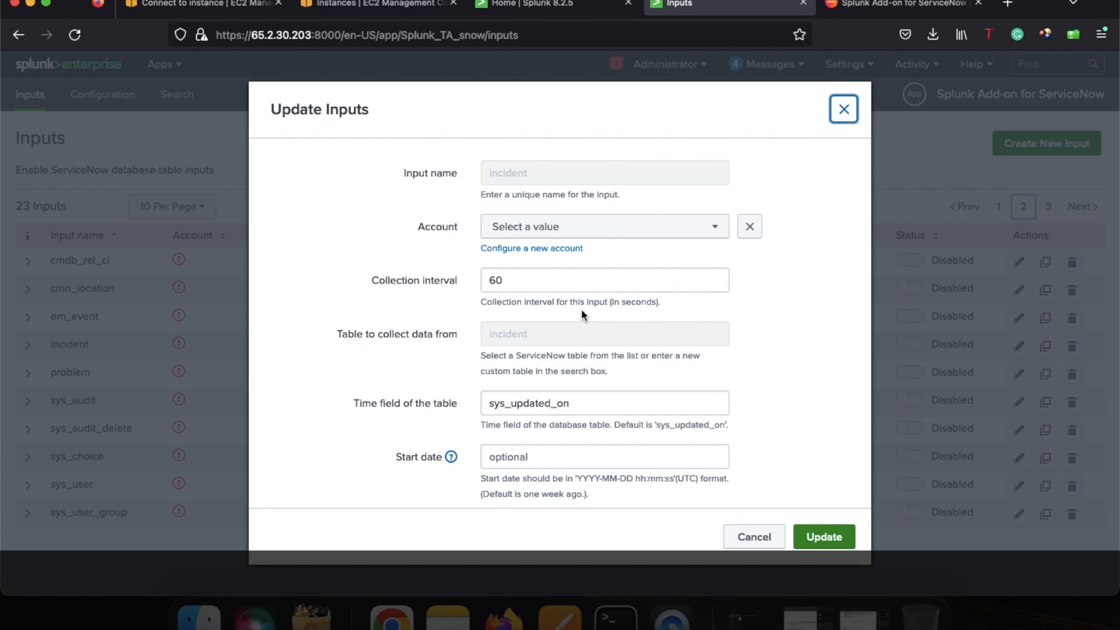
pyautogui.scroll(-4, 581, 309)
pyautogui.scroll(-5, 581, 309)
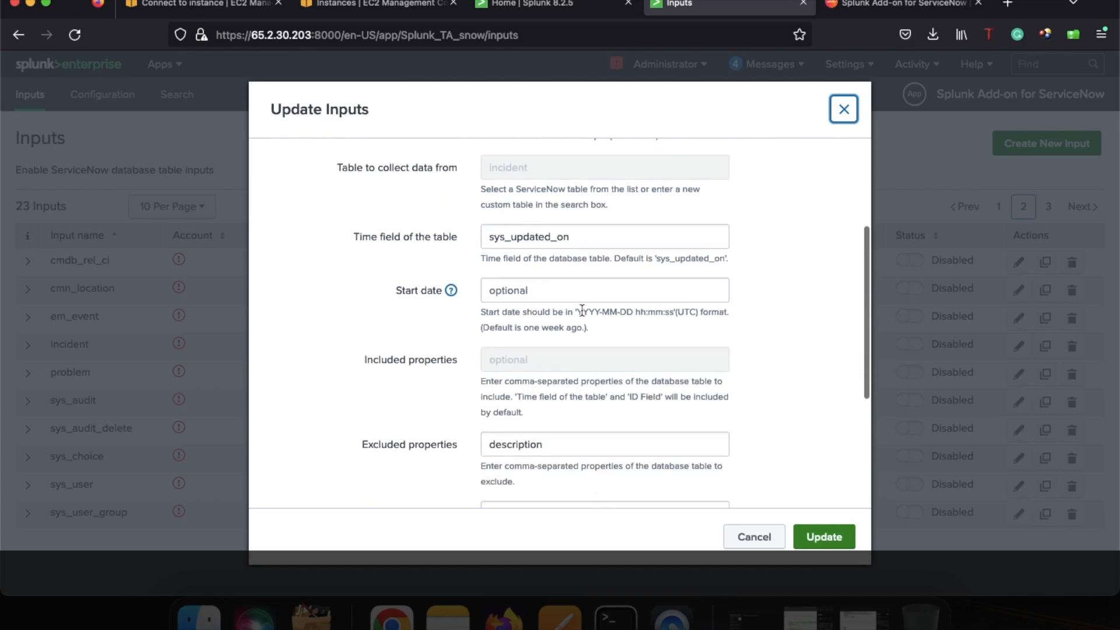
pyautogui.scroll(-5, 581, 309)
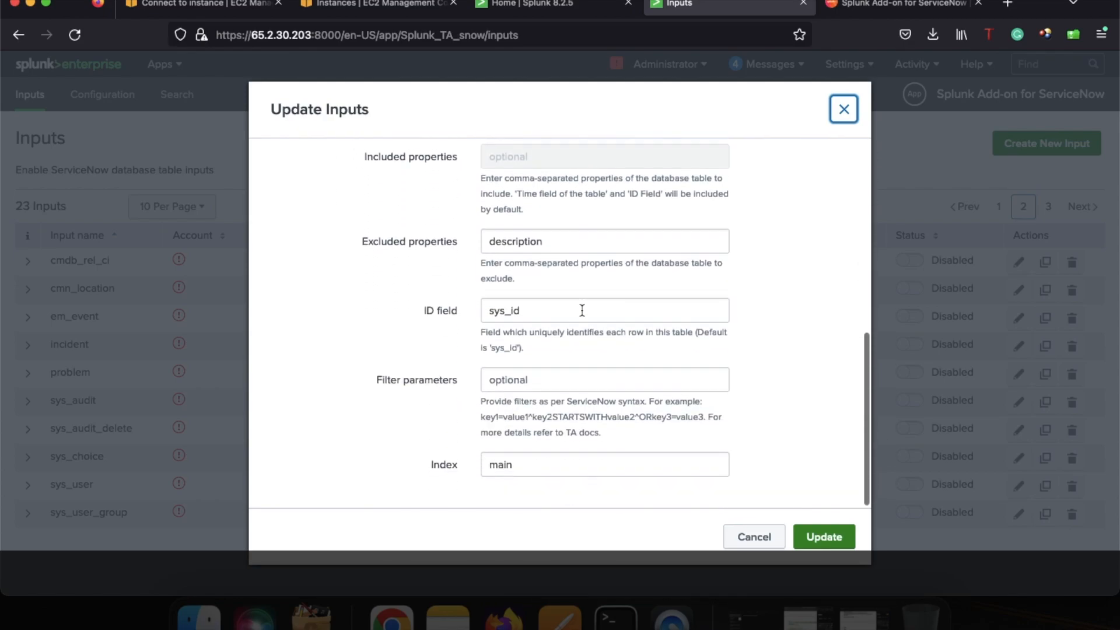
pyautogui.click(533, 466)
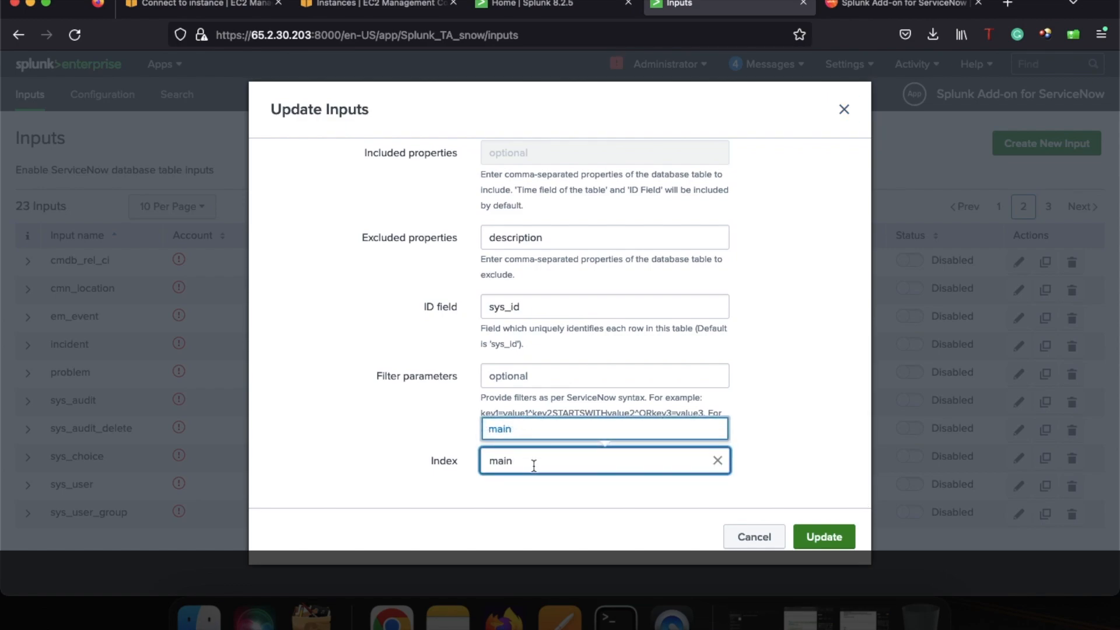
pyautogui.press('BackSpace')
pyautogui.press('BackSpace')
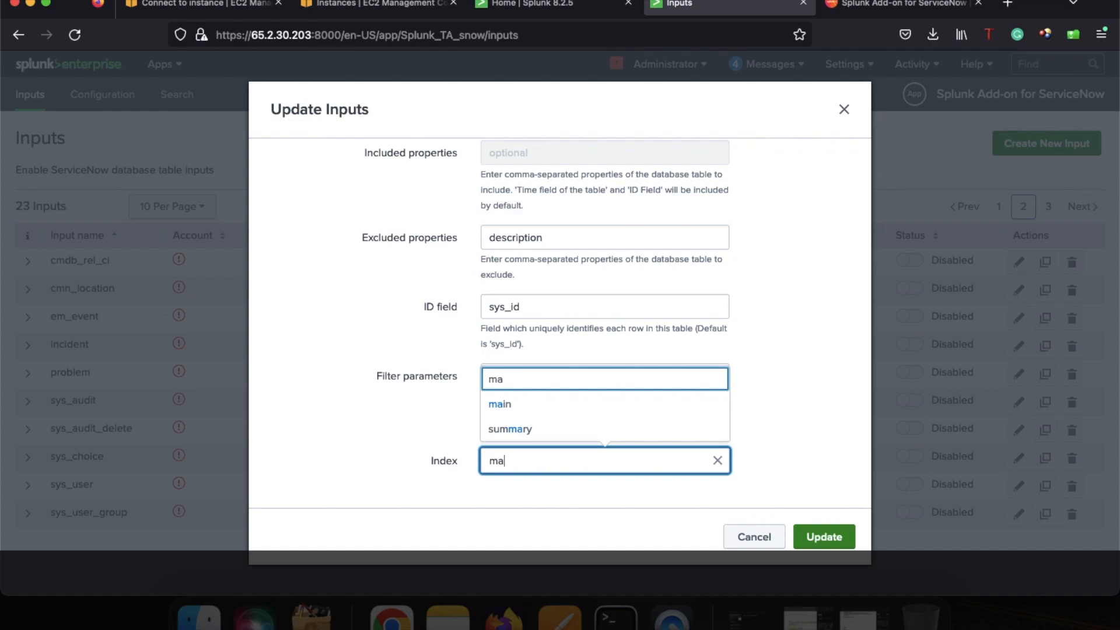
pyautogui.press('BackSpace')
pyautogui.press('BackSpace')
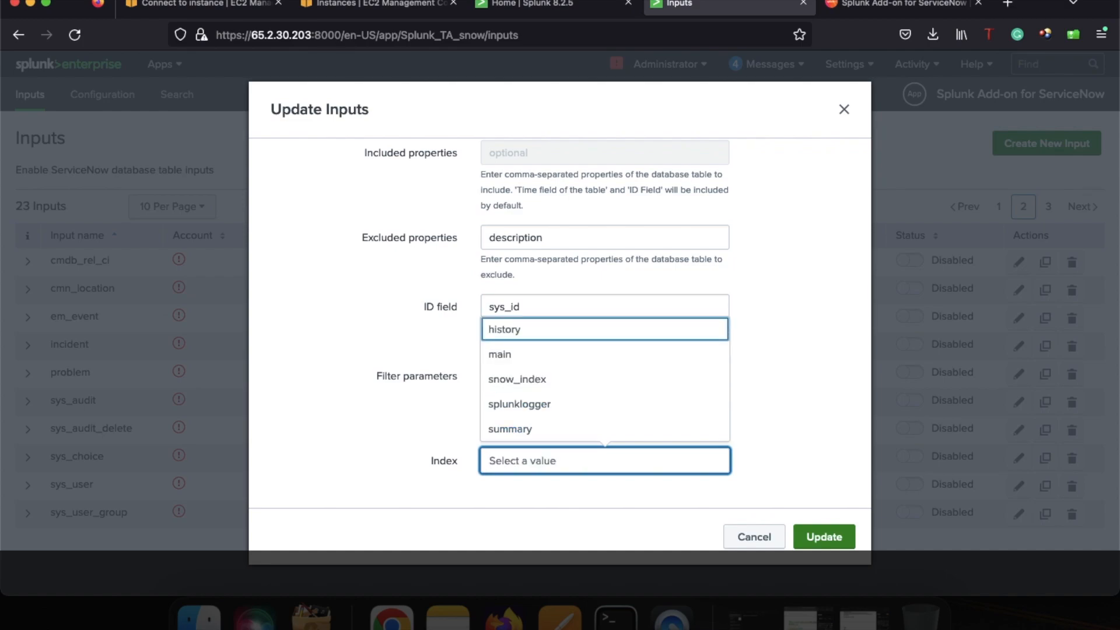
pyautogui.click(531, 379)
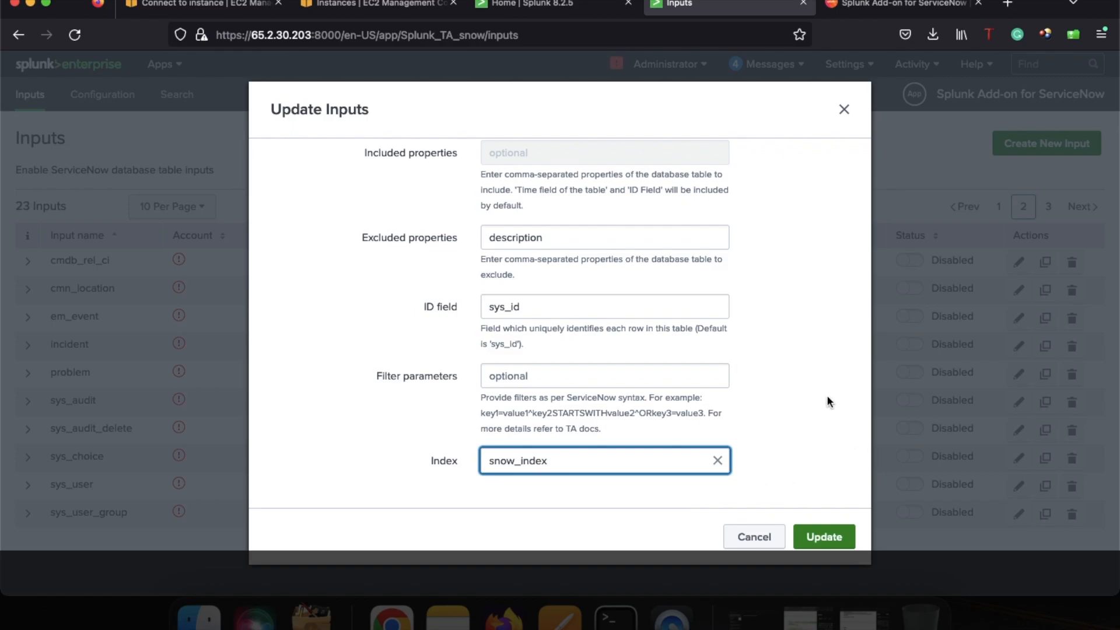
# Select the snowtosplunk account and save the updated incident input
pyautogui.scroll(10, 827, 402)
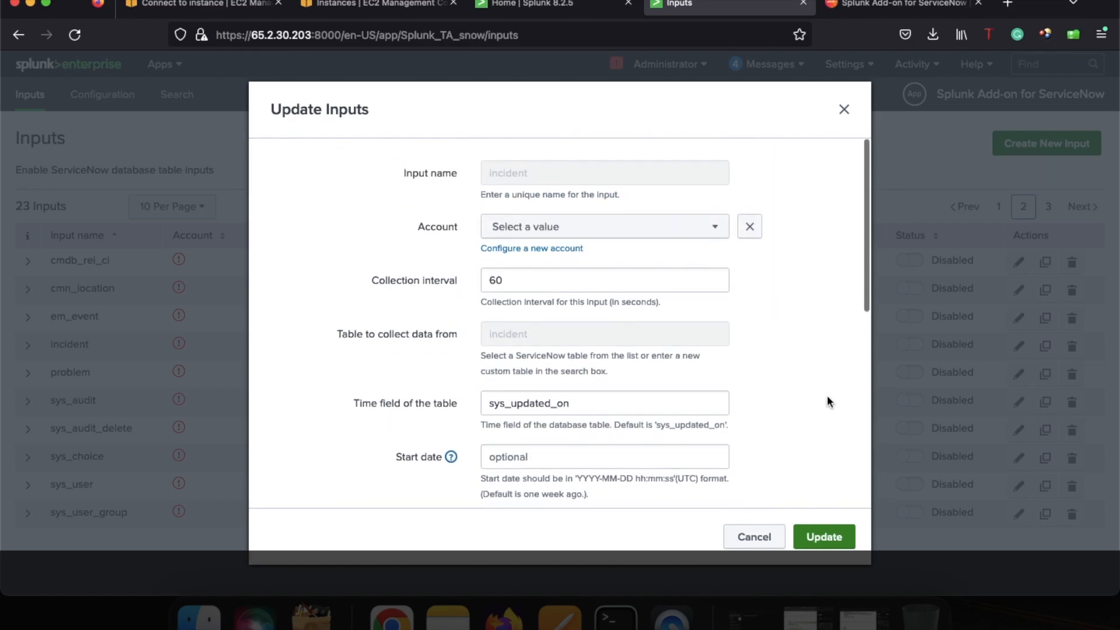
pyautogui.scroll(-10, 827, 401)
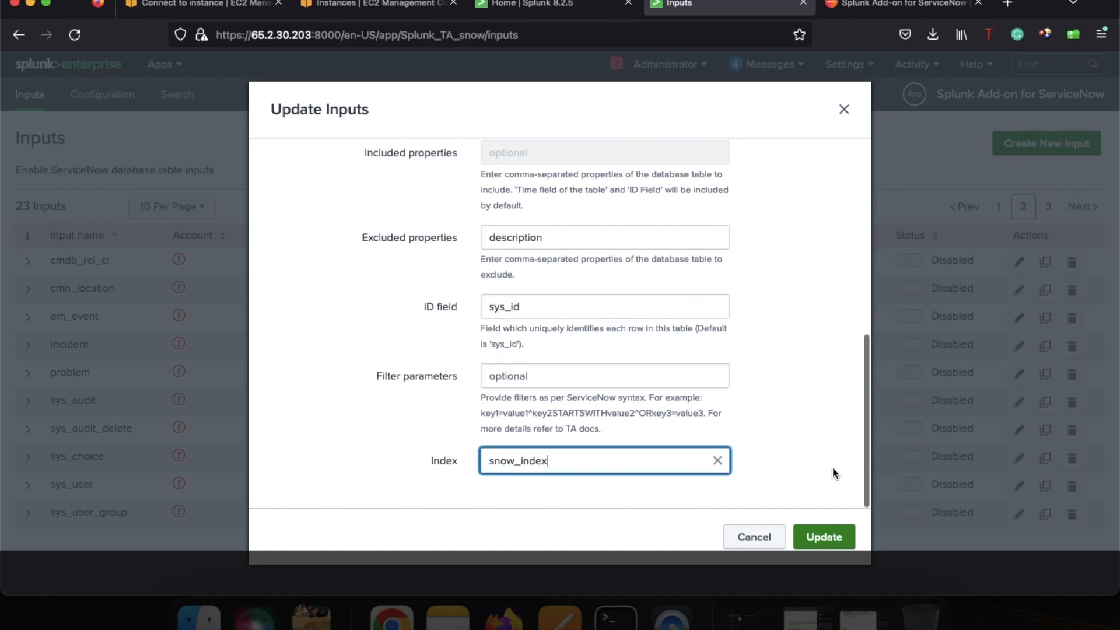
pyautogui.click(819, 543)
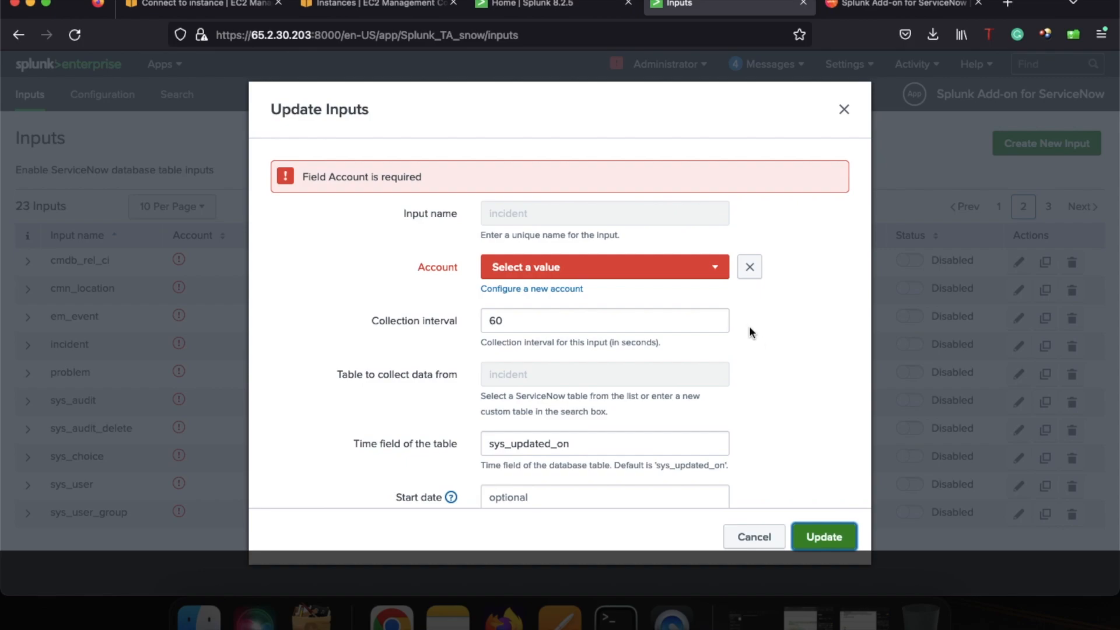
pyautogui.click(716, 275)
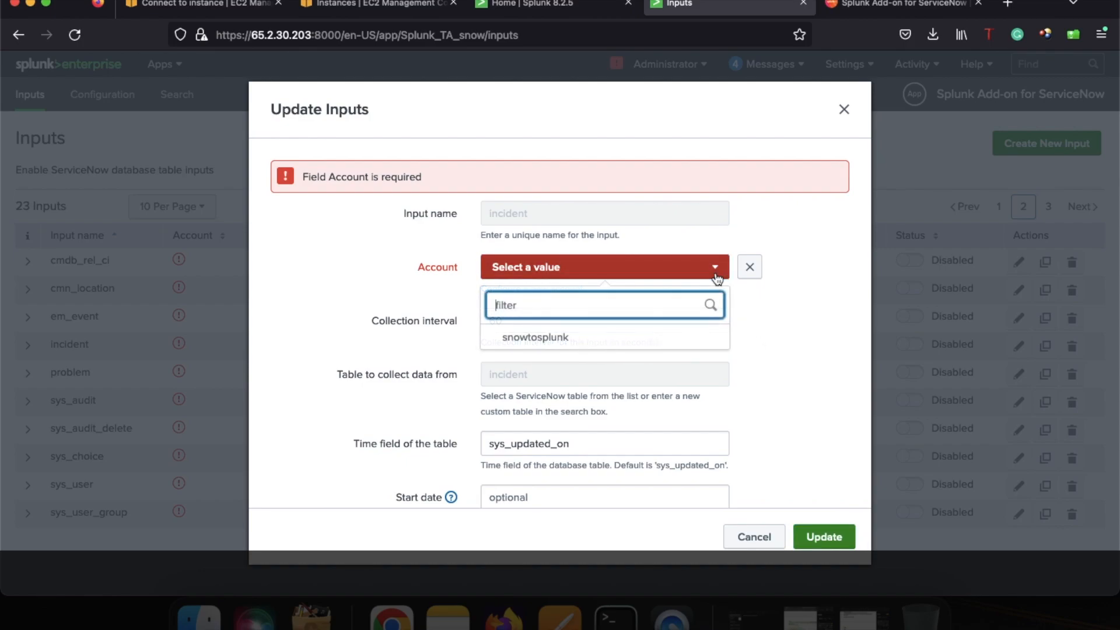
pyautogui.click(582, 339)
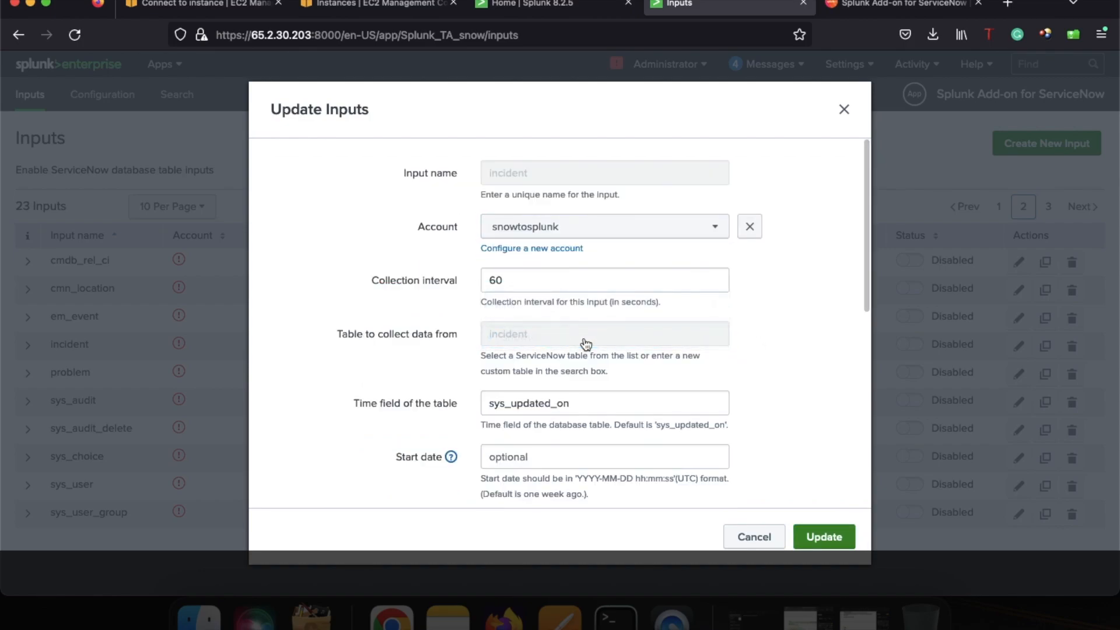
pyautogui.click(822, 537)
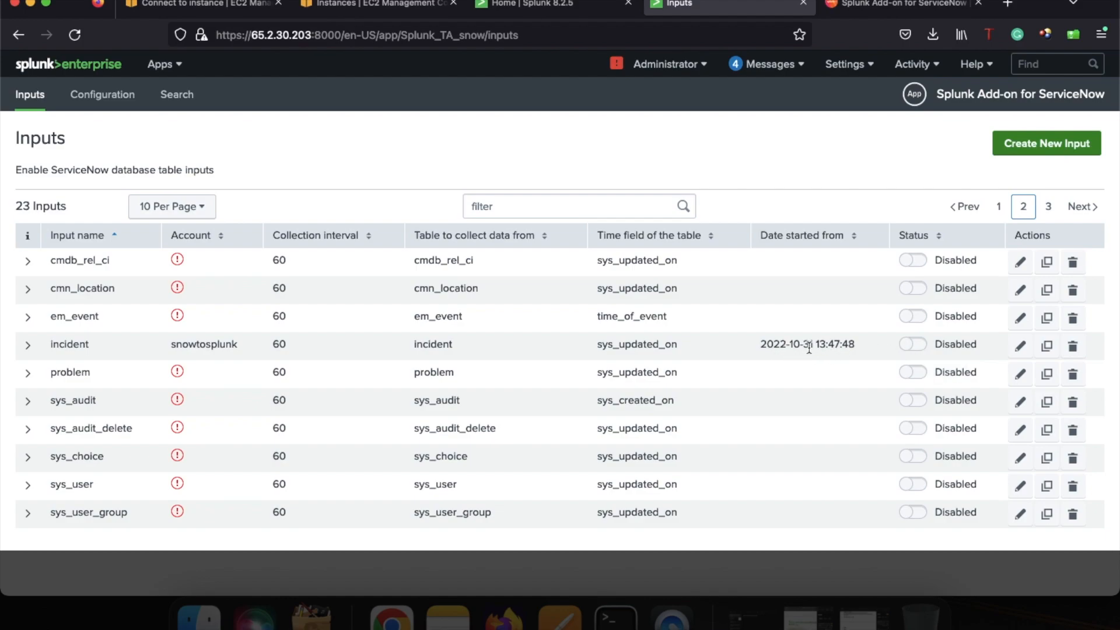
# Enable the incident input, then go to the add-on's Search page
pyautogui.click(921, 346)
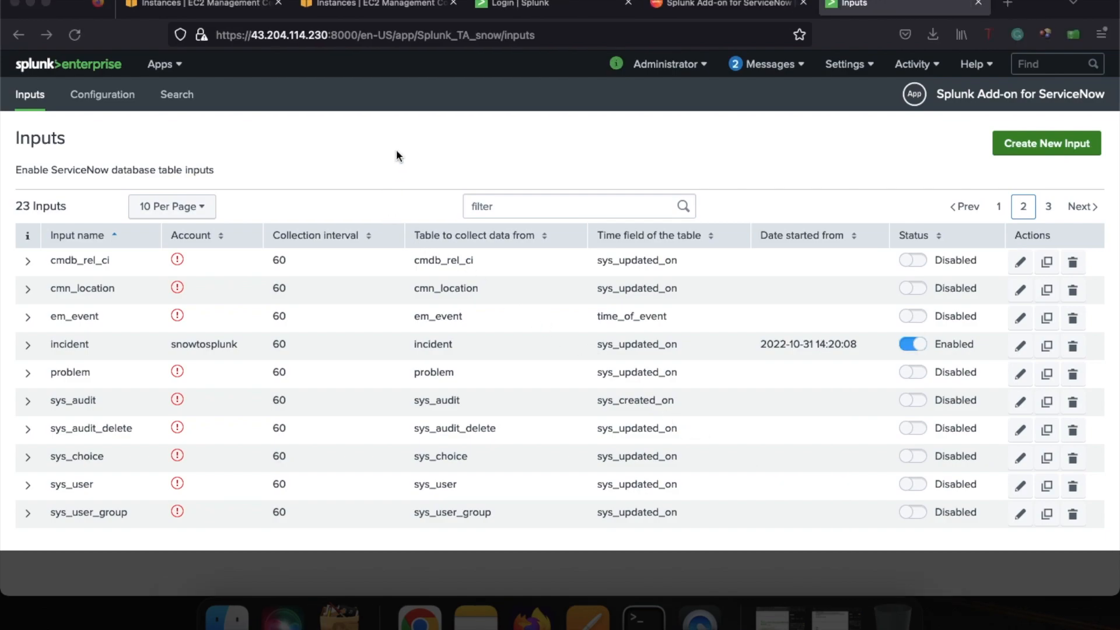
pyautogui.click(185, 101)
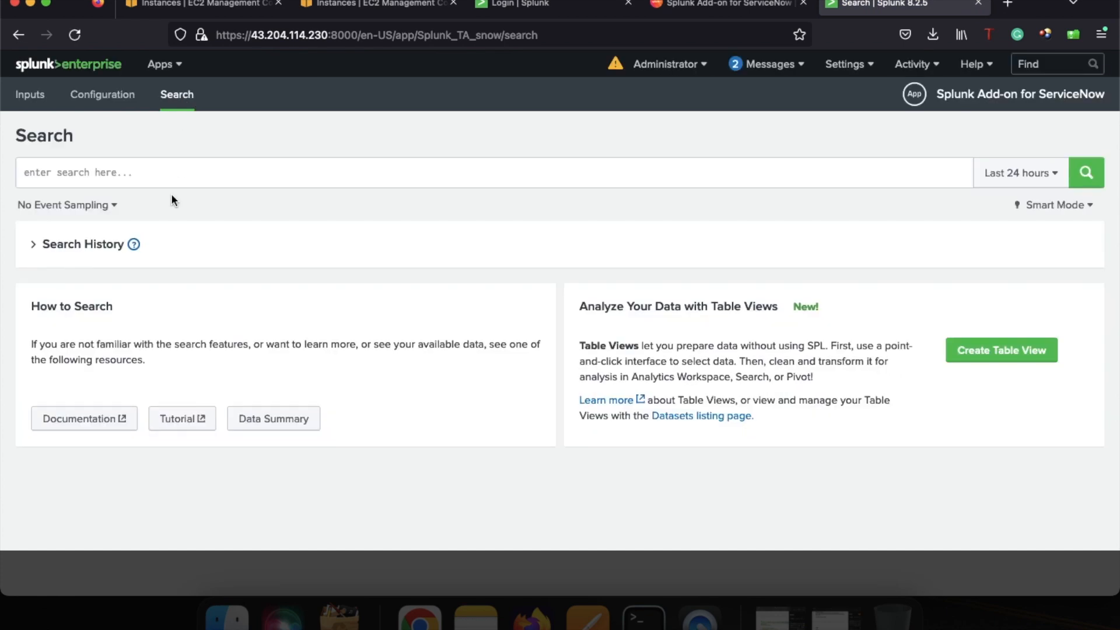
# Search index="snow_index" over All time and scroll through the 3 snow:incident events
pyautogui.click(174, 182)
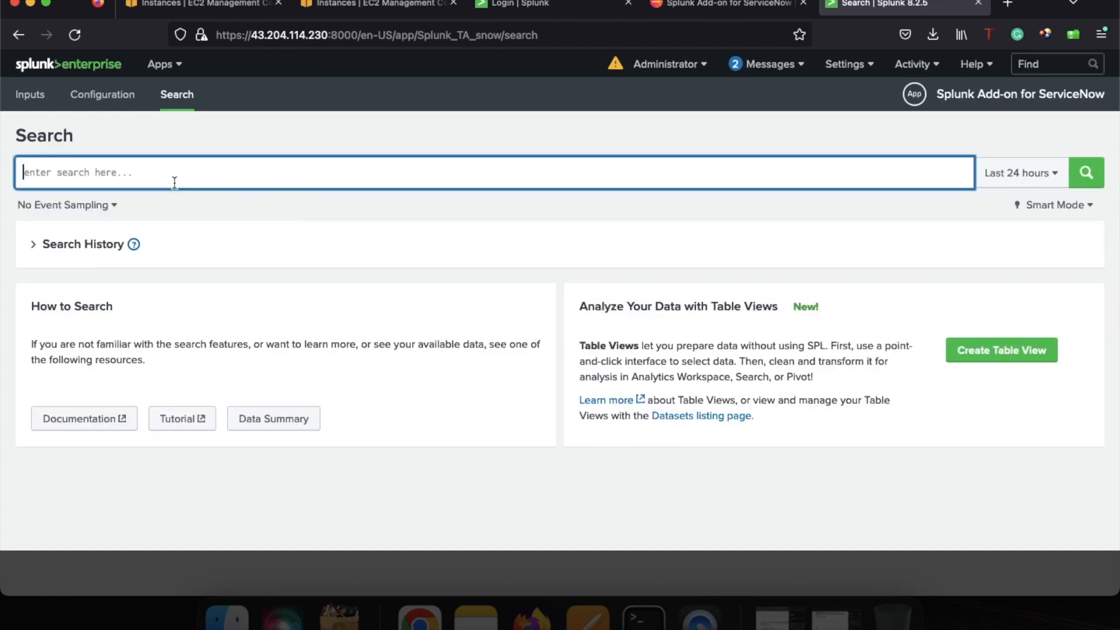
pyautogui.write('index')
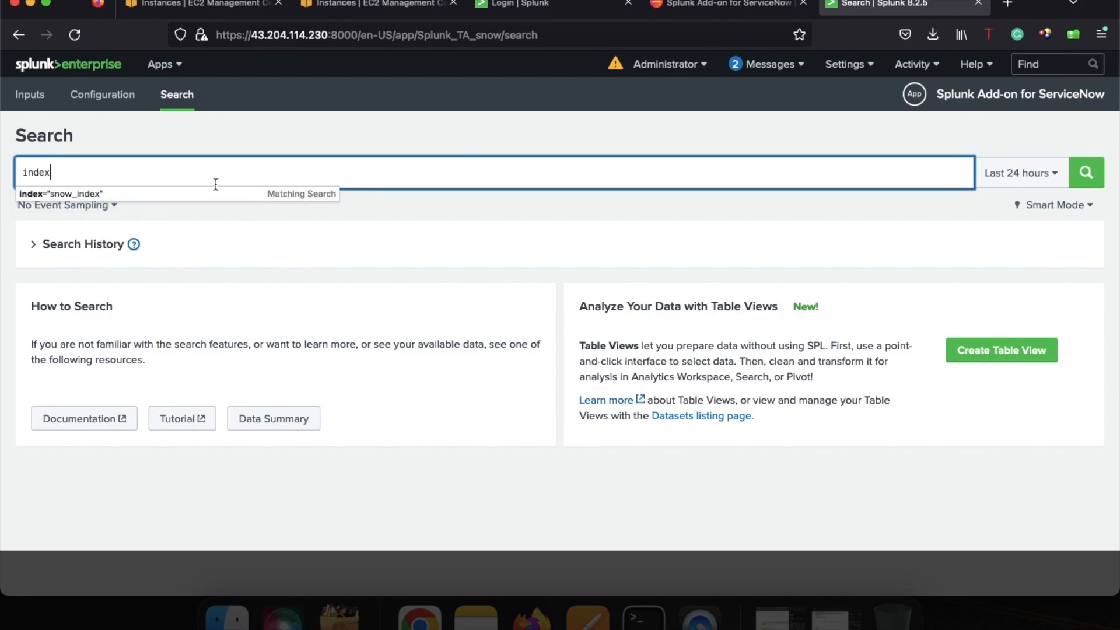
pyautogui.click(92, 193)
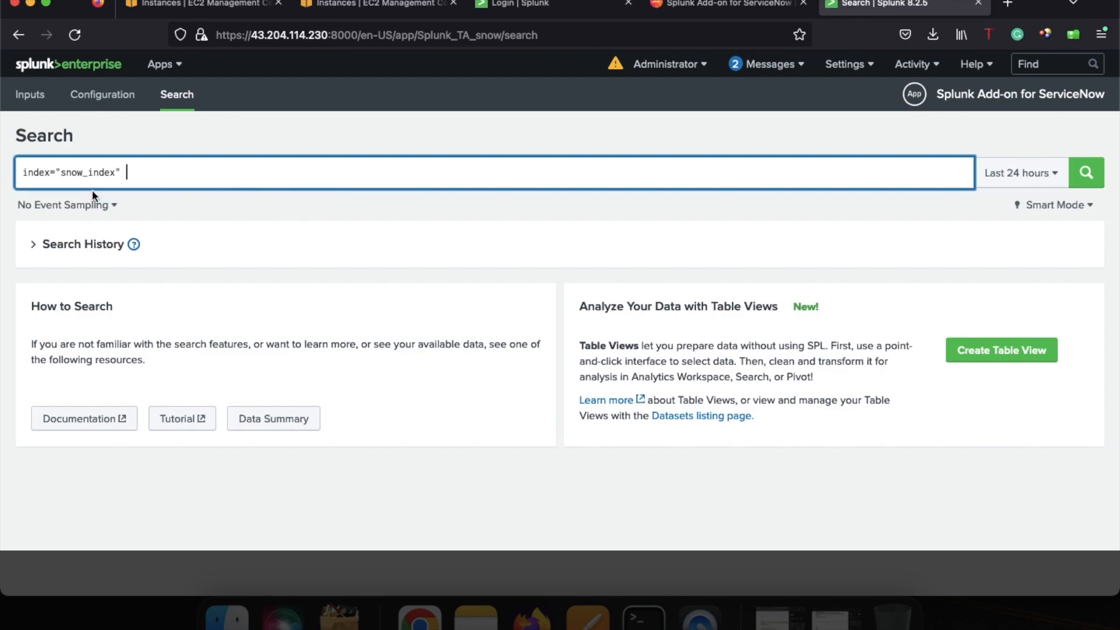
pyautogui.click(1029, 175)
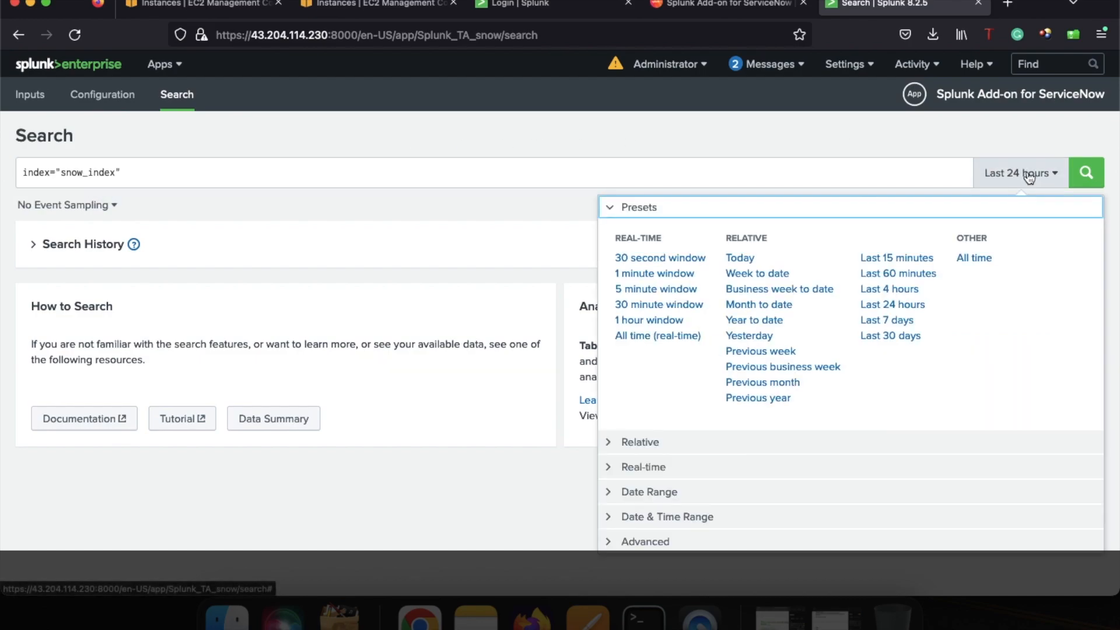
pyautogui.click(980, 259)
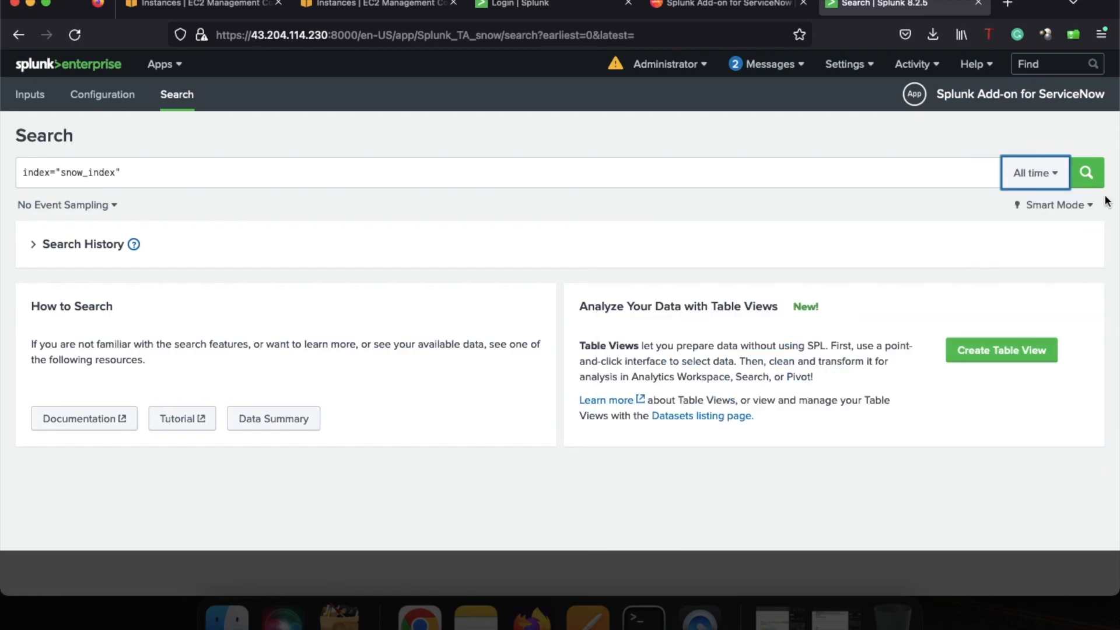
pyautogui.click(1091, 183)
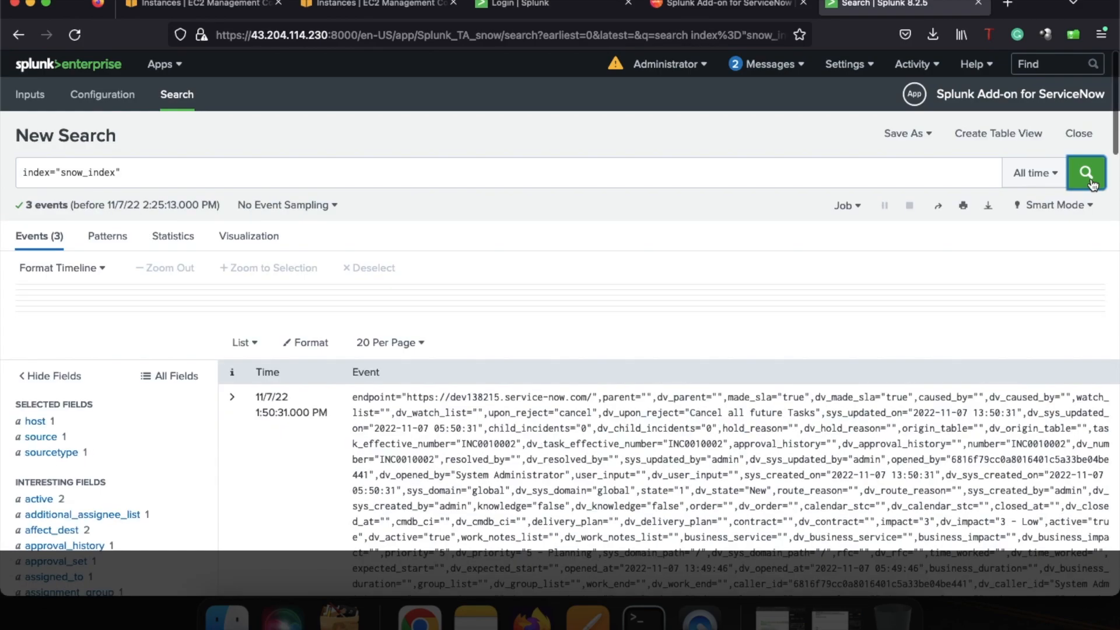
pyautogui.scroll(-3, 764, 397)
pyautogui.scroll(-10, 763, 397)
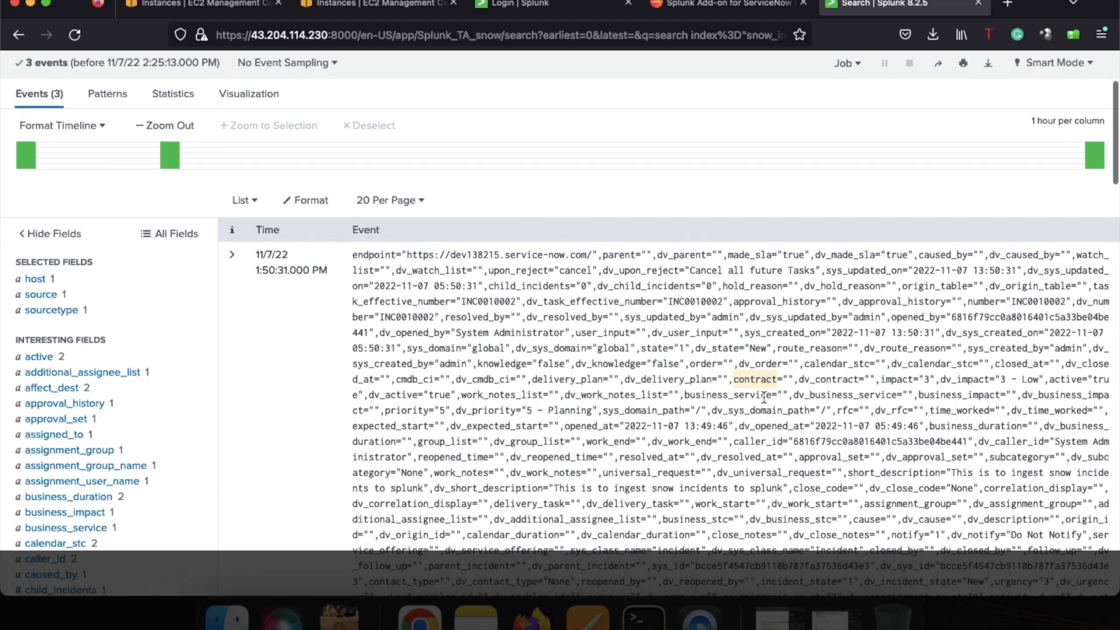
pyautogui.scroll(-10, 763, 395)
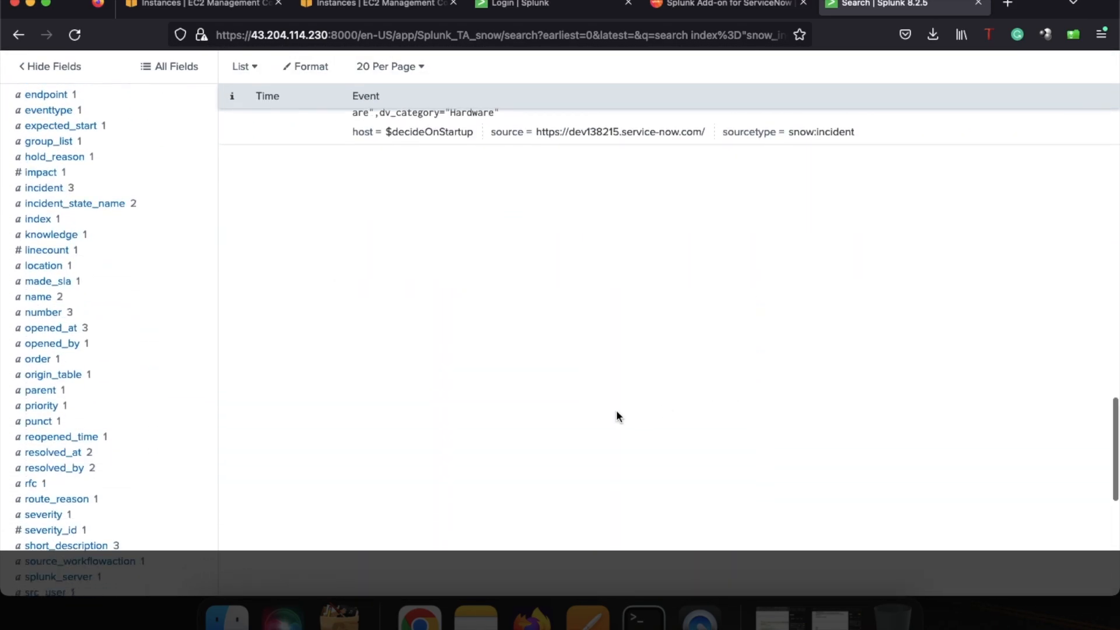
# Submit a new ServiceNow incident with short description 'This is another incident to get ingested into Splunk'
pyautogui.click(419, 617)
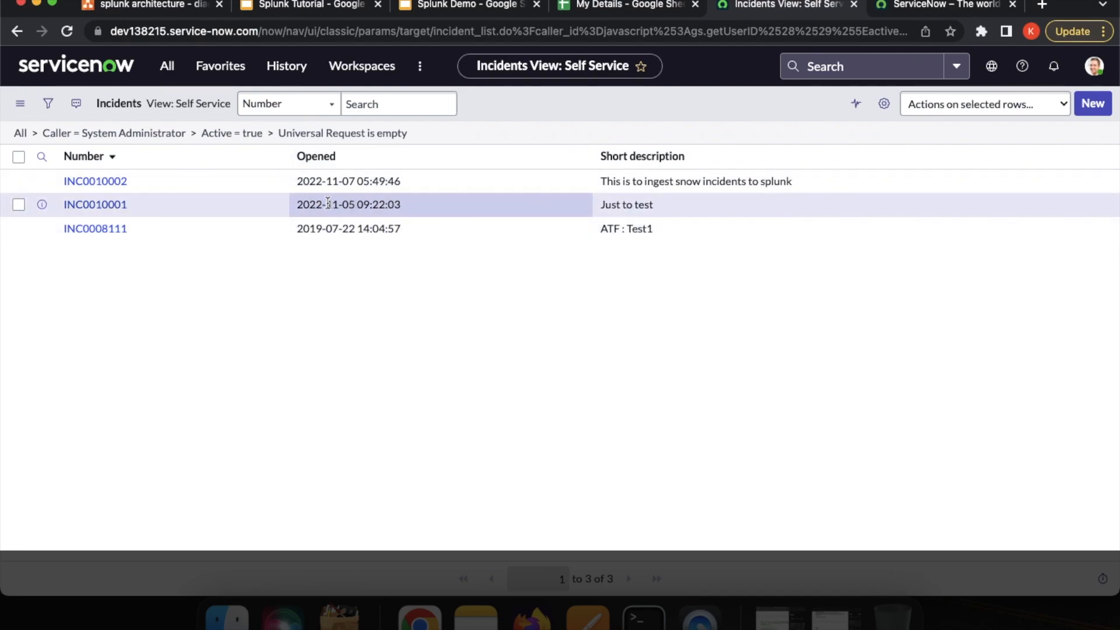
pyautogui.click(1093, 105)
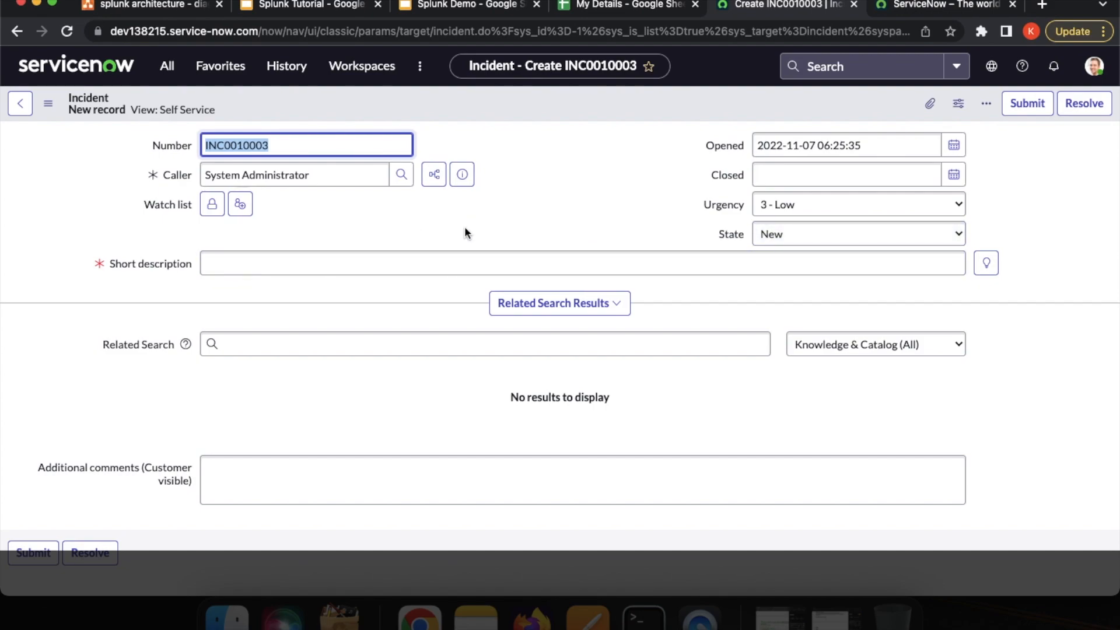
pyautogui.click(392, 265)
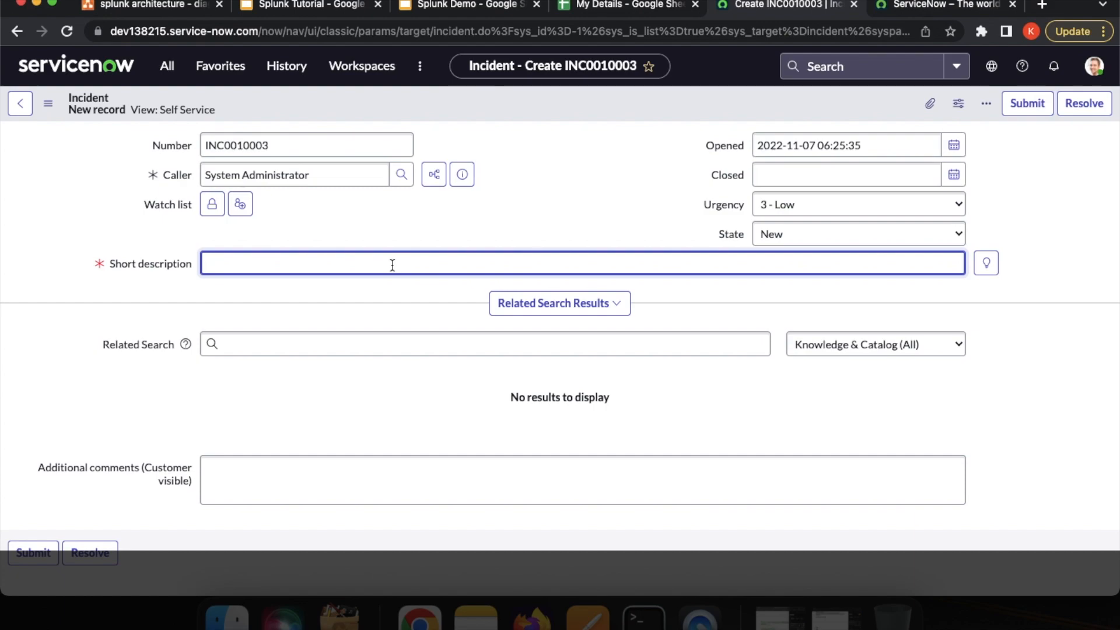
pyautogui.write('This is another incident')
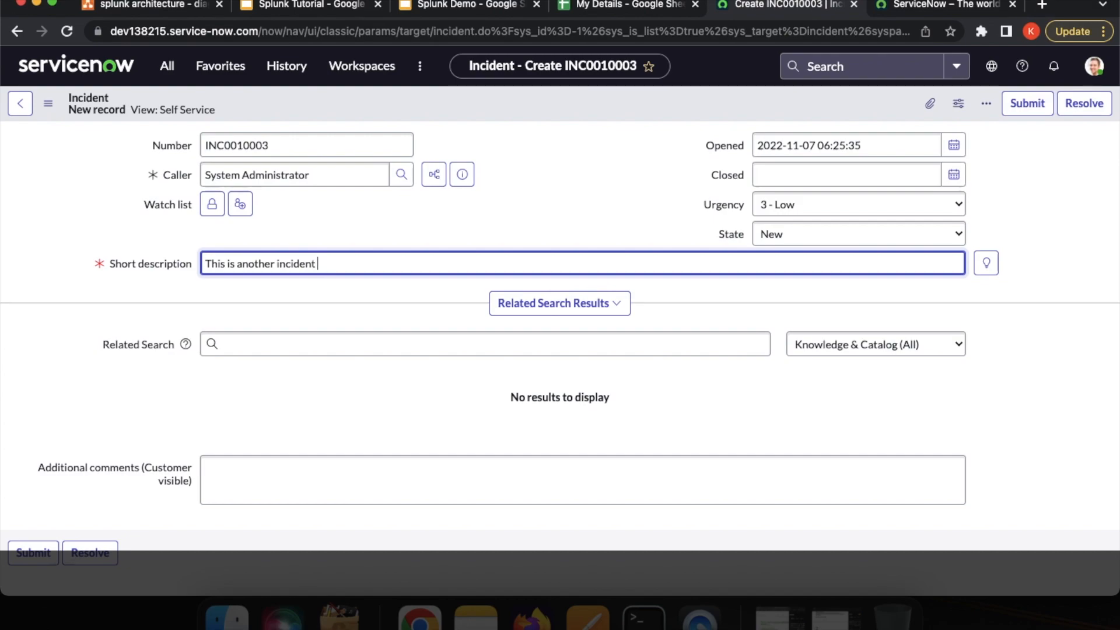
pyautogui.write(' to get ingested into')
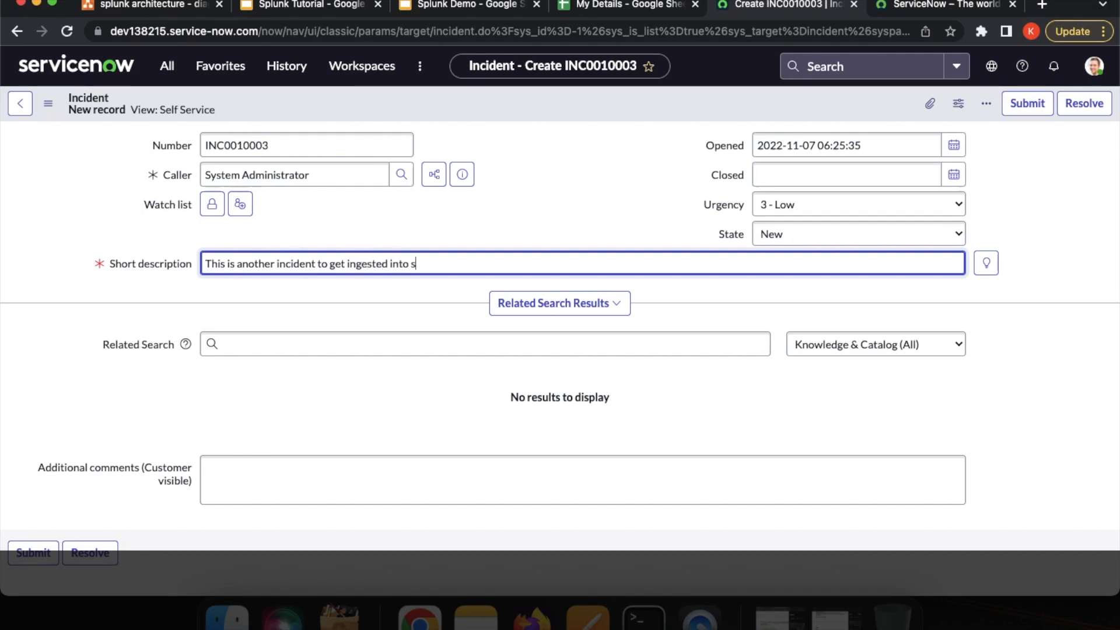
pyautogui.write(' Splunk')
pyautogui.click(33, 553)
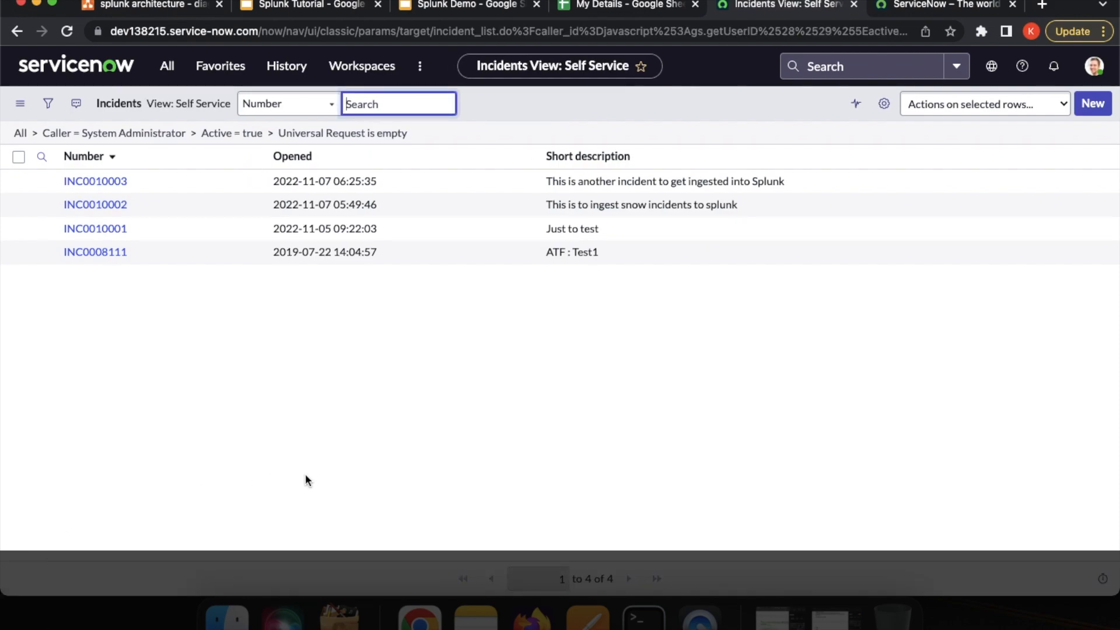
# Rerun the index="snow_index" search, reloading the page, until 4 events including INC0010003 appear
pyautogui.click(532, 617)
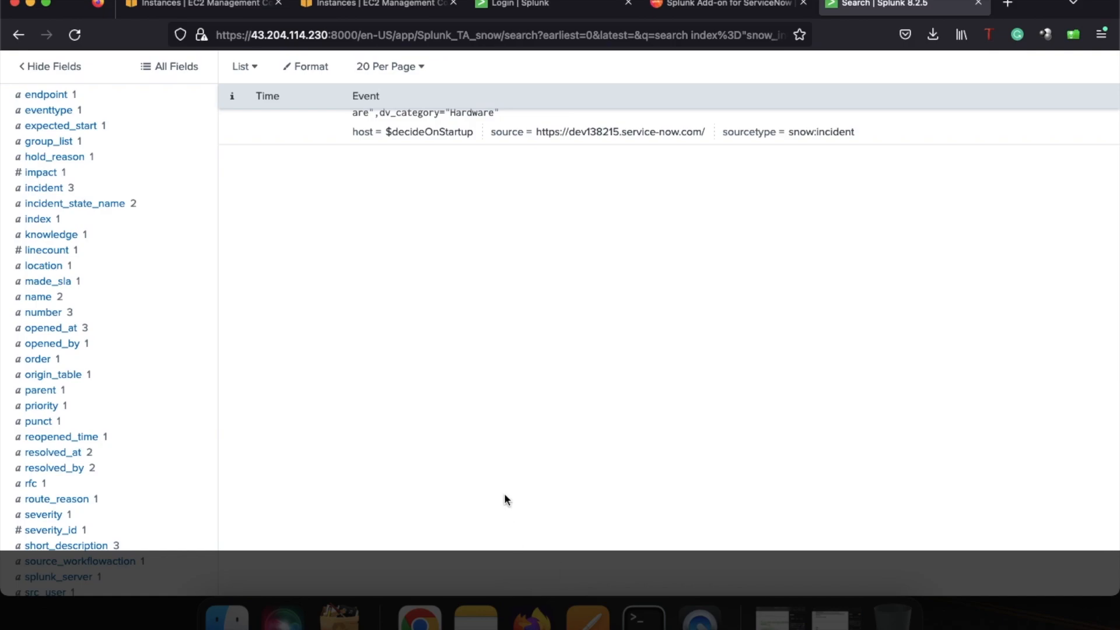
pyautogui.scroll(15, 484, 358)
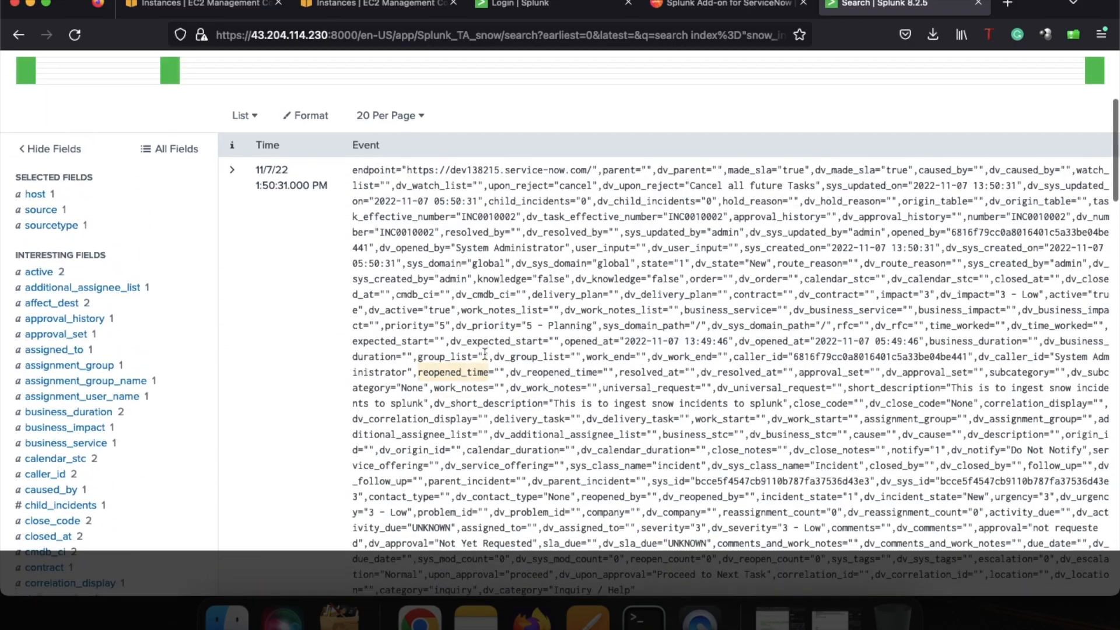
pyautogui.scroll(5, 483, 353)
pyautogui.click(321, 174)
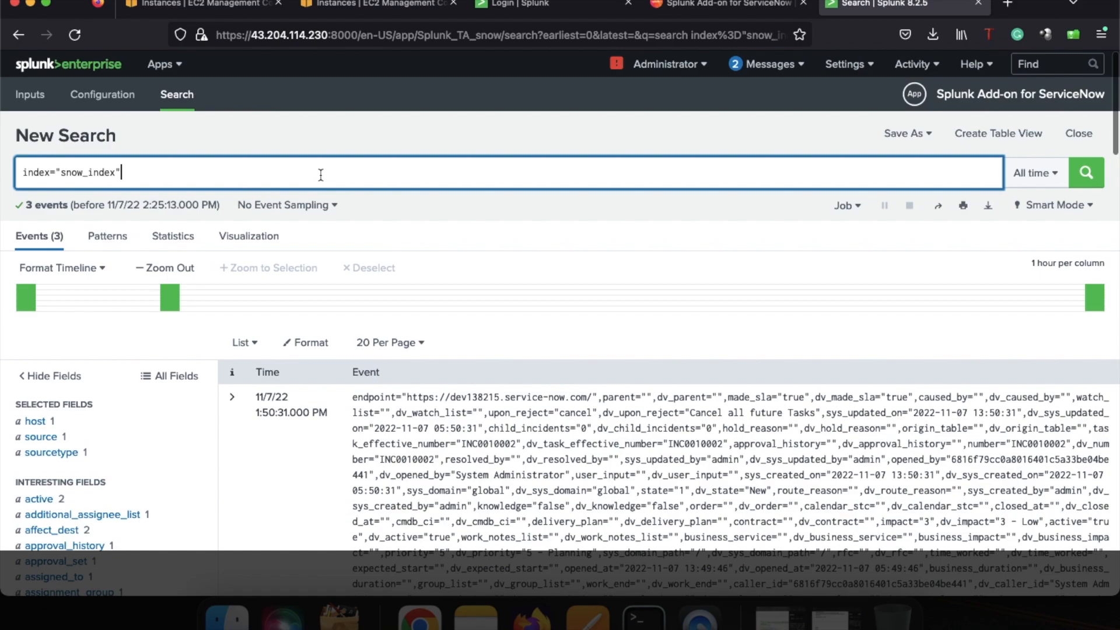
pyautogui.click(1086, 175)
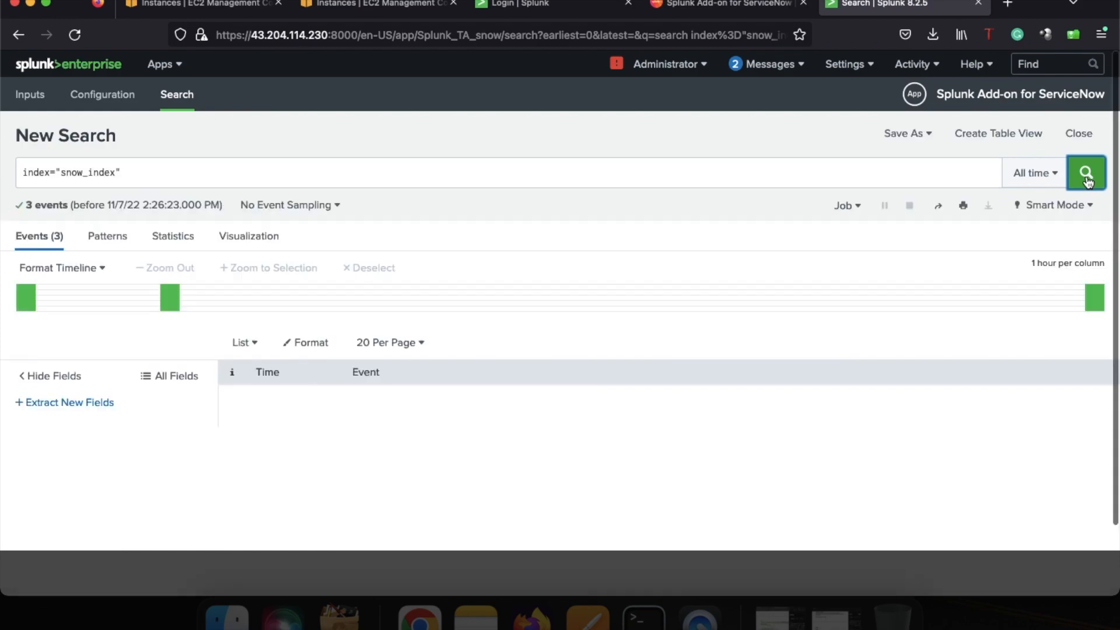
pyautogui.click(725, 178)
pyautogui.click(1091, 173)
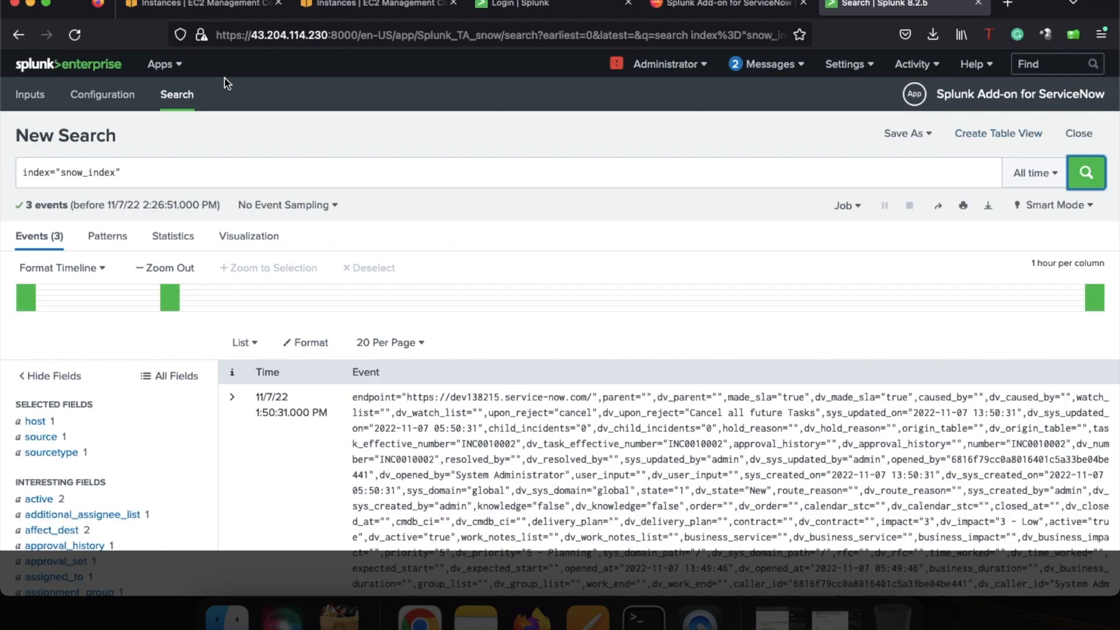
pyautogui.click(74, 38)
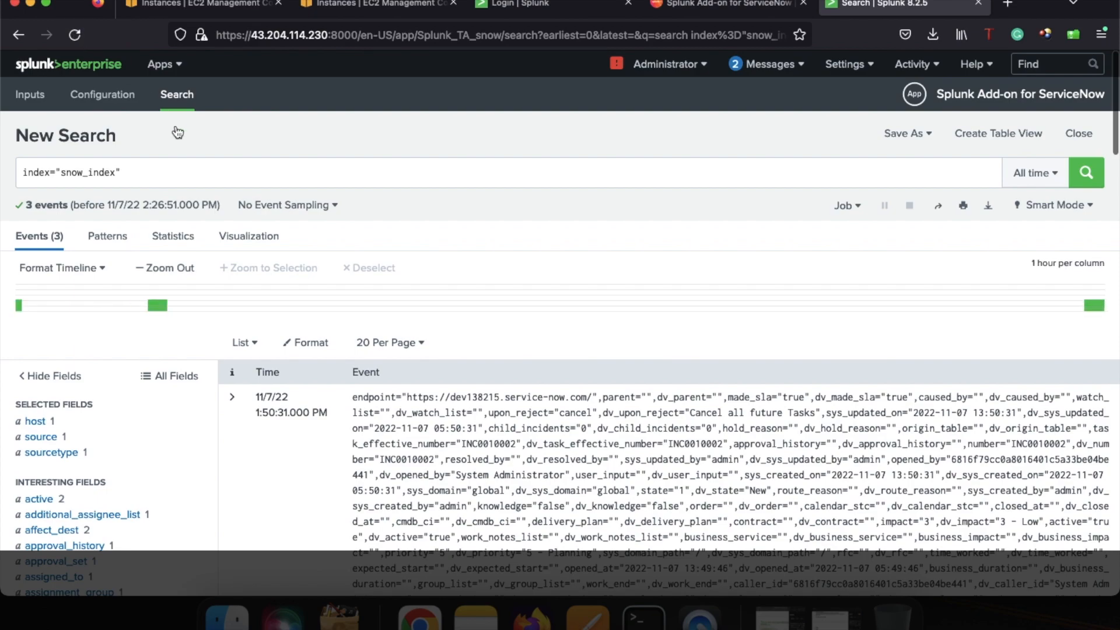
pyautogui.click(1085, 174)
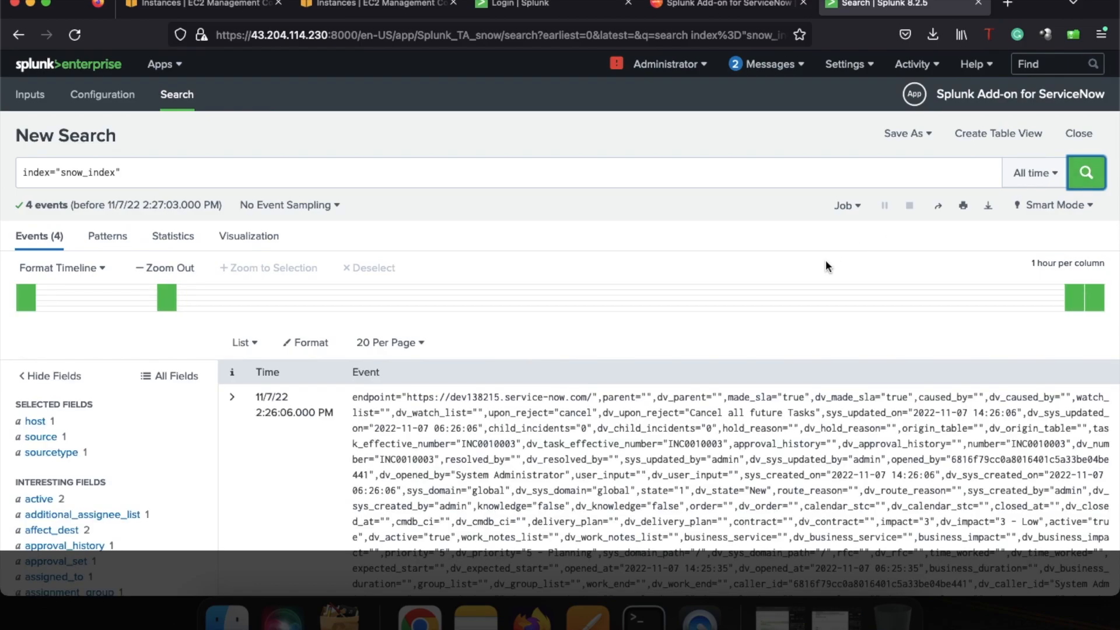
pyautogui.scroll(-20, 635, 340)
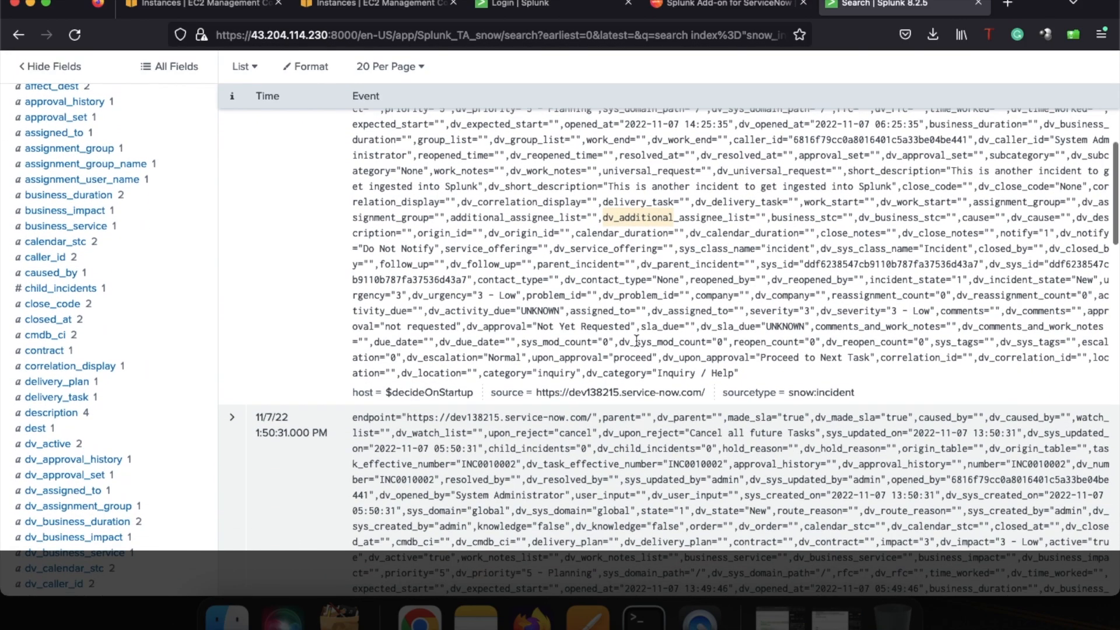
pyautogui.scroll(-20, 635, 340)
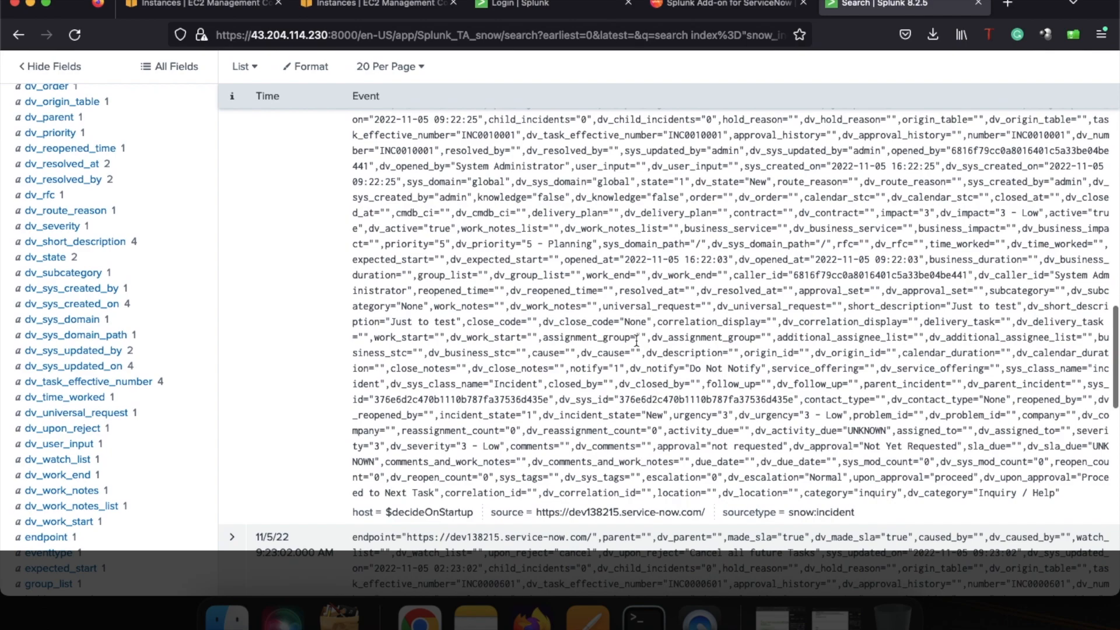
pyautogui.scroll(5, 635, 340)
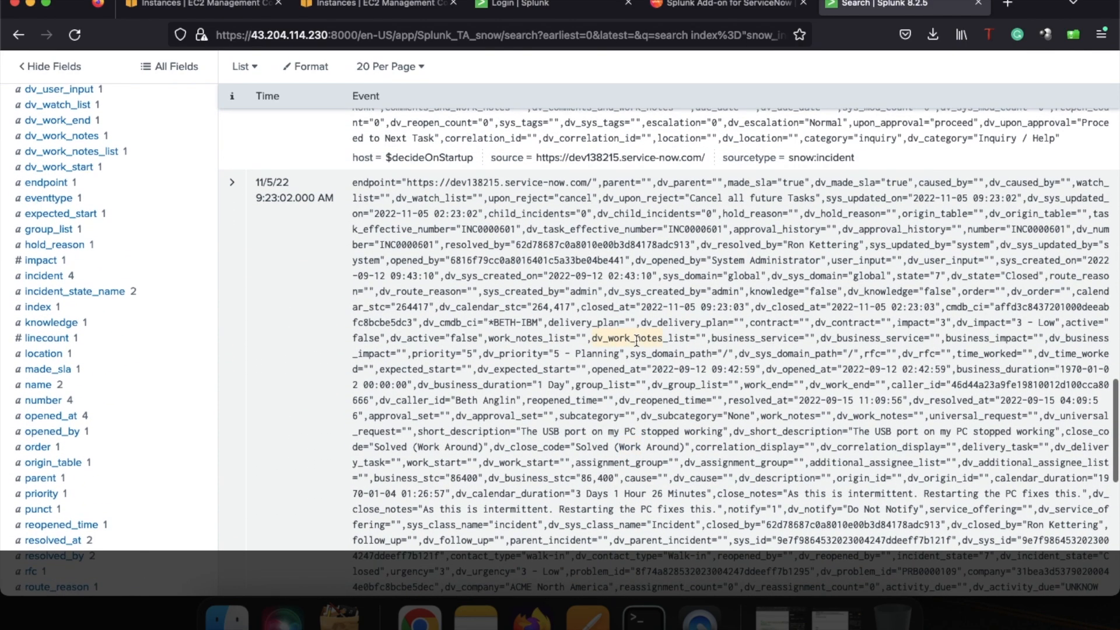
pyautogui.scroll(3, 636, 340)
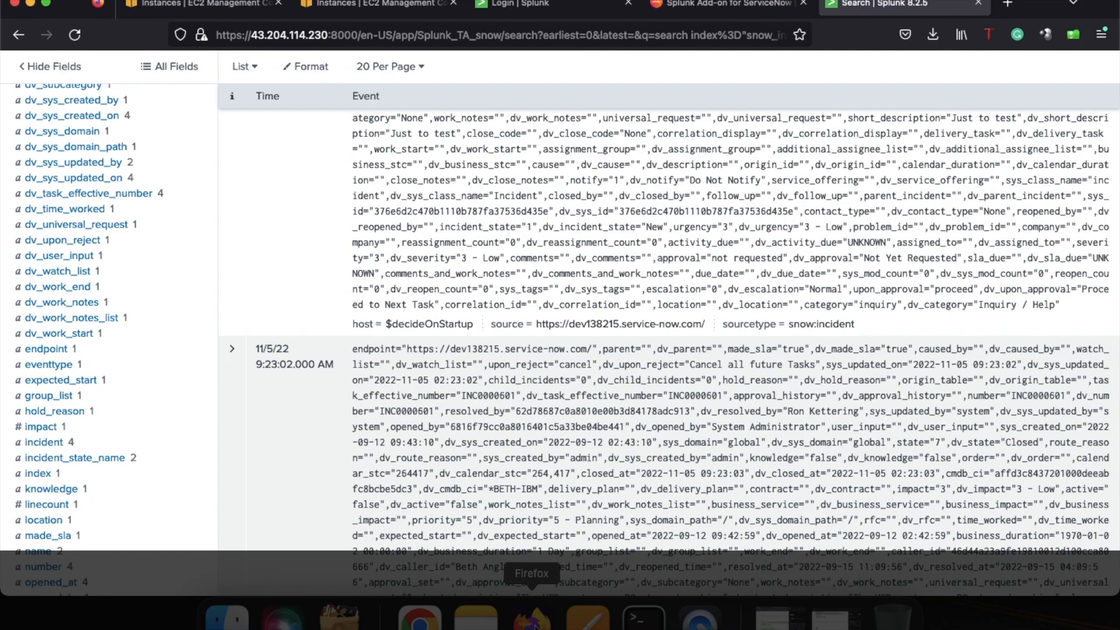
pyautogui.click(420, 618)
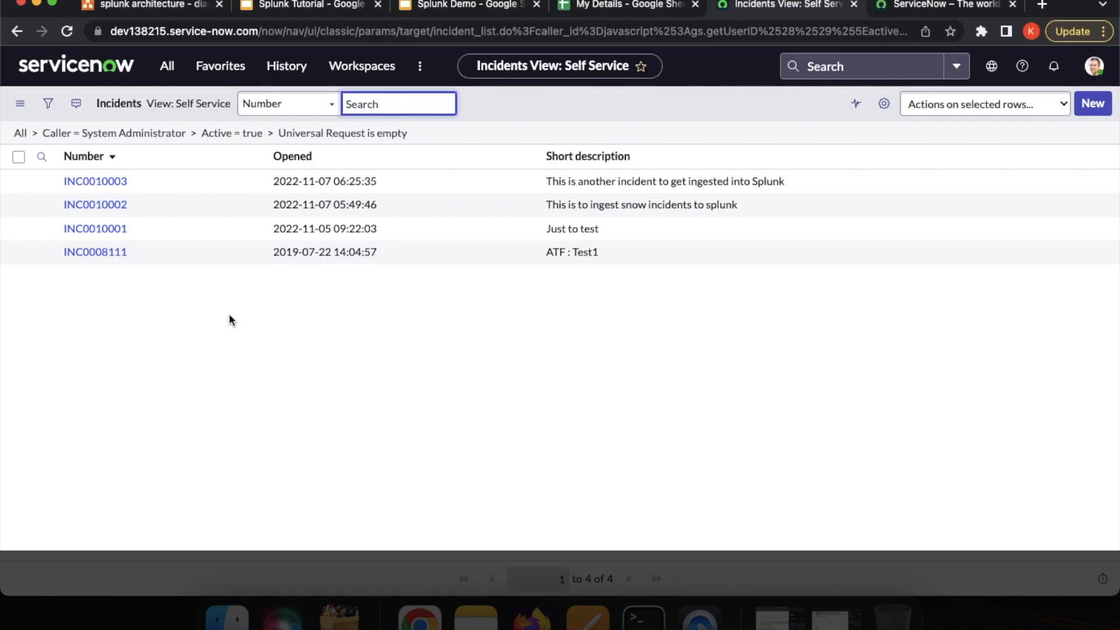
pyautogui.moveTo(138, 184); pyautogui.dragTo(64, 183)
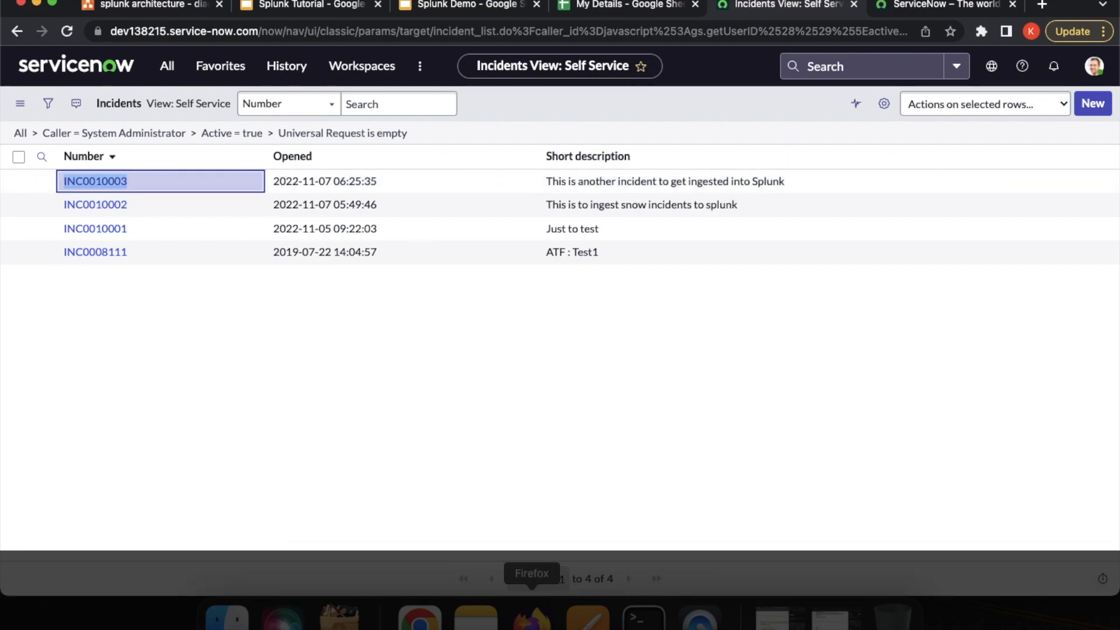
pyautogui.click(530, 616)
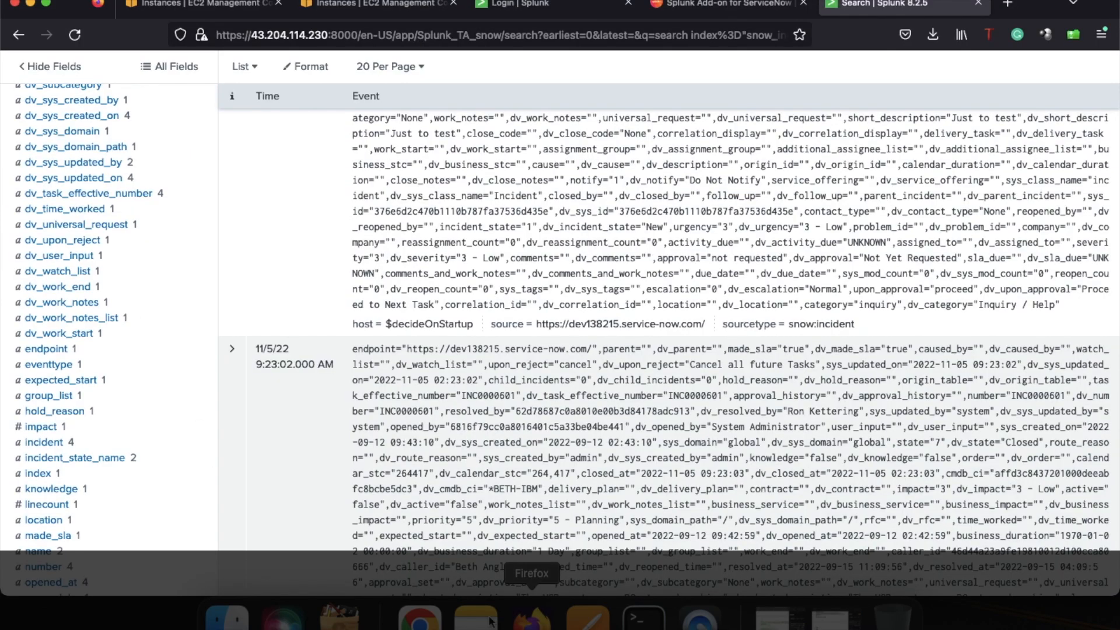
pyautogui.click(58, 449)
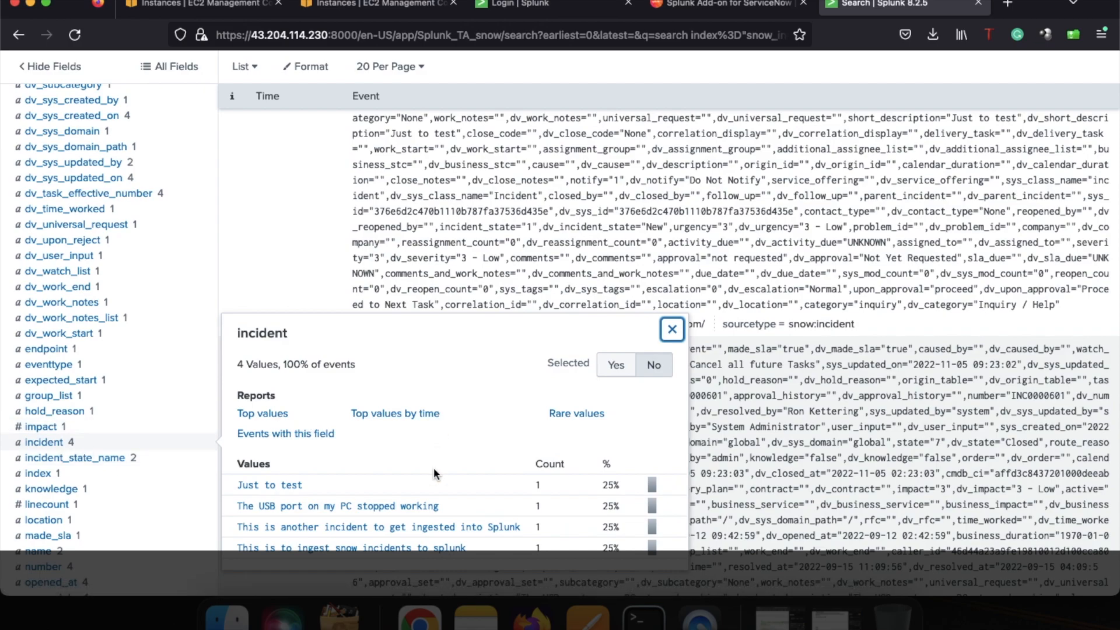
pyautogui.scroll(-1, 433, 468)
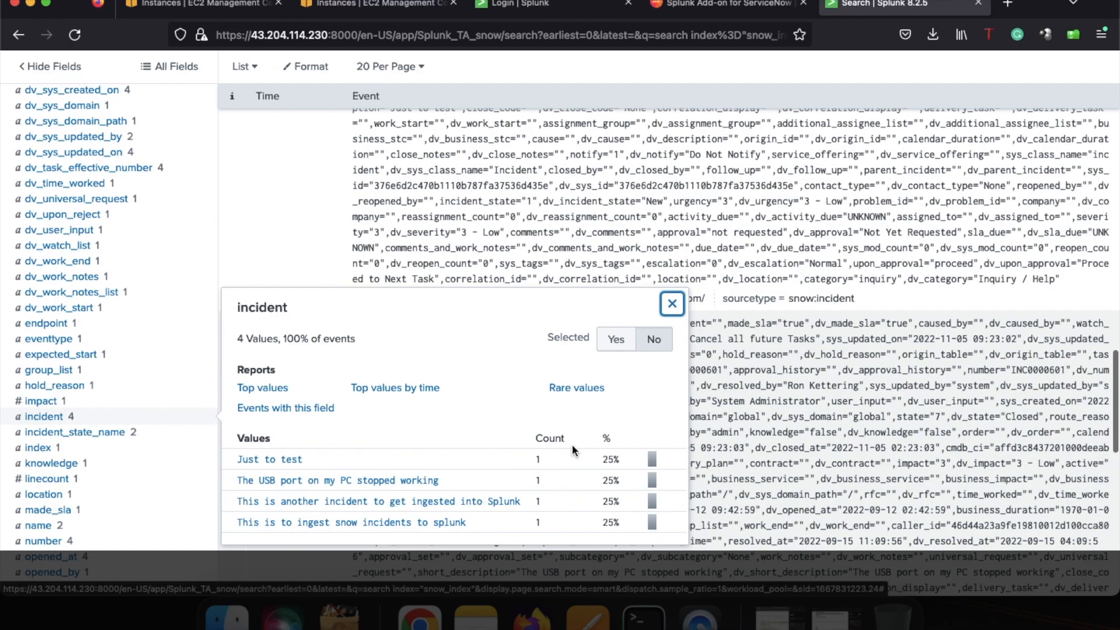
pyautogui.click(672, 304)
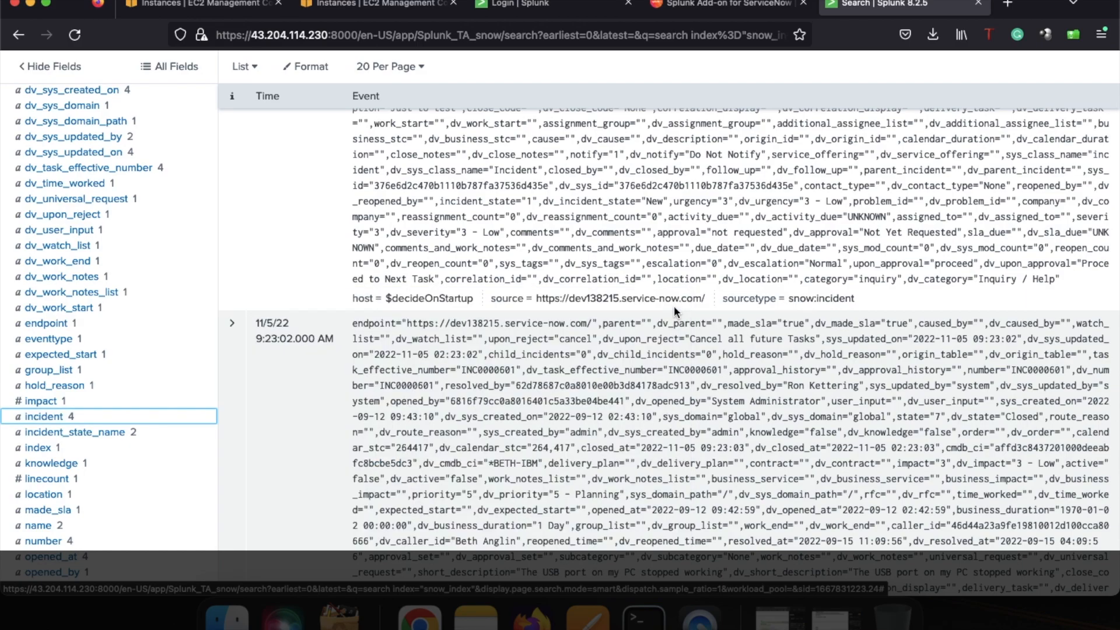